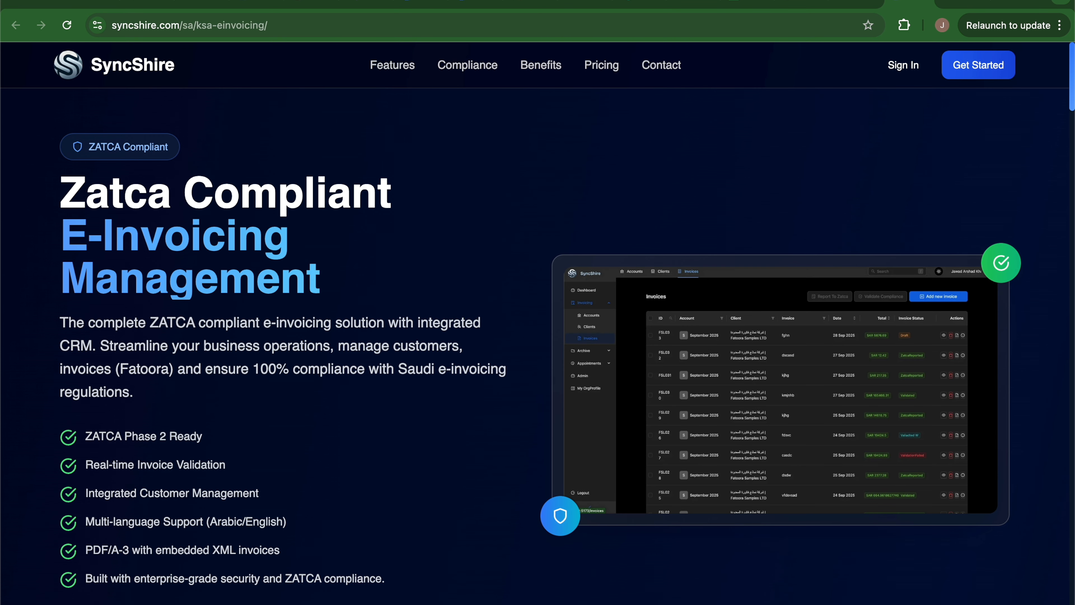
Scroll the landing page's sample ZATCA invoice down to its QR-code validation note.
click(277, 25)
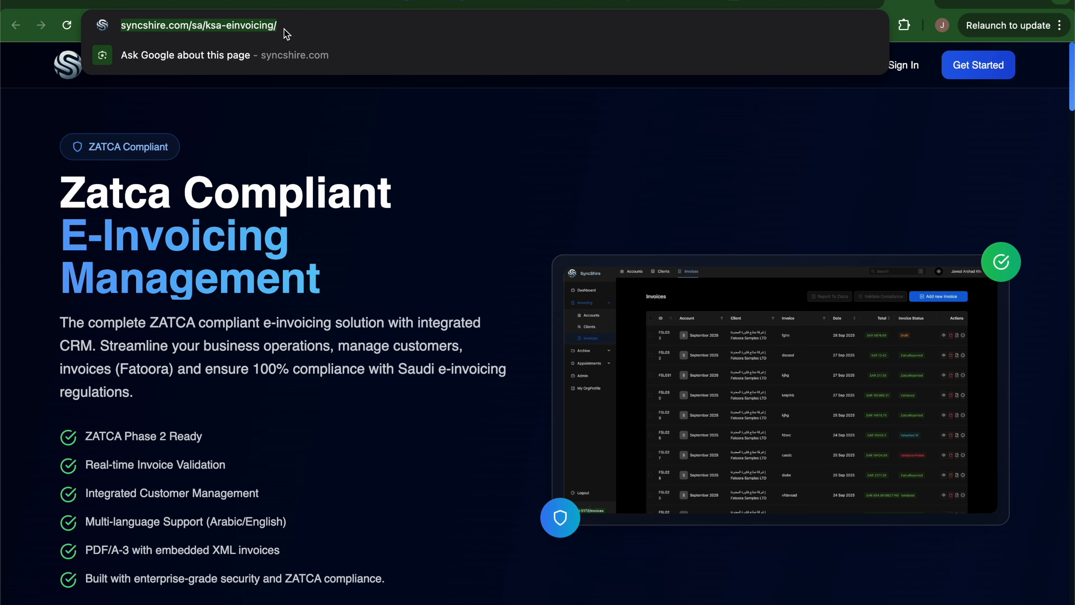
click(454, 228)
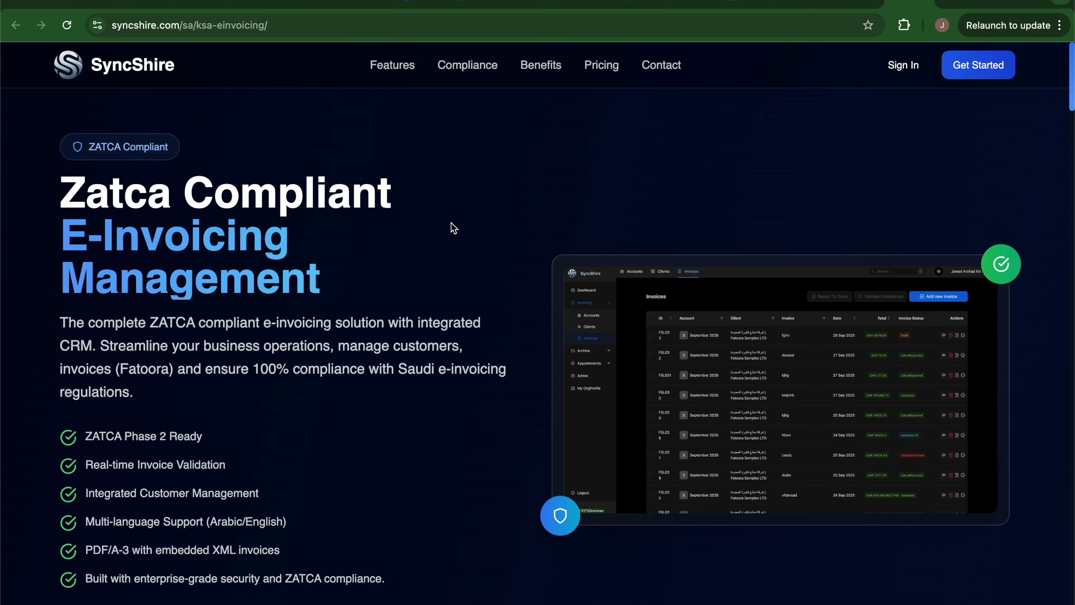
scroll(455, 227, down, 10)
scroll(453, 224, down, 5)
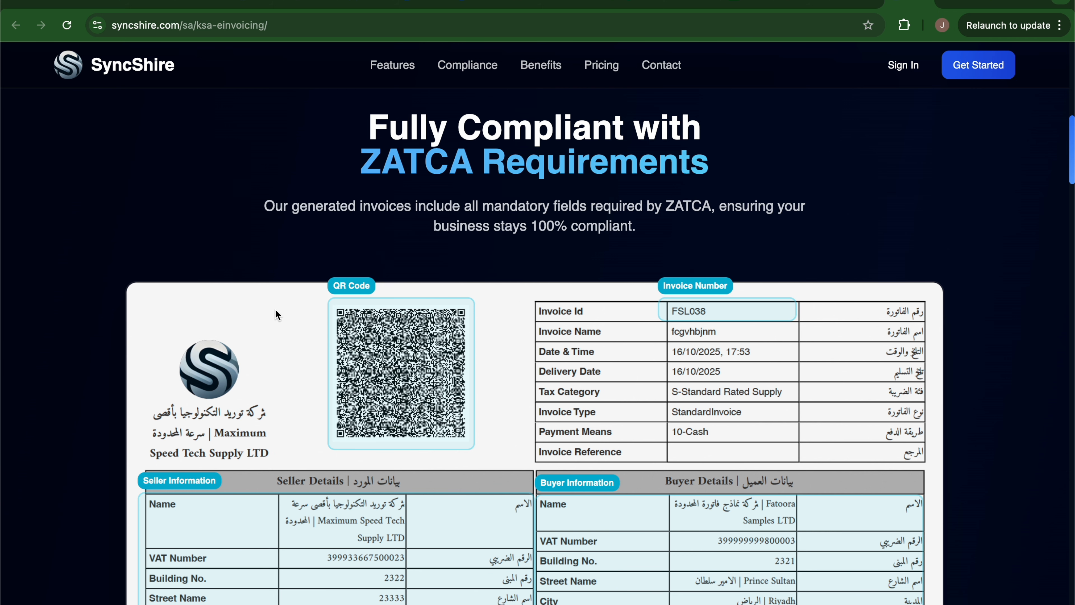
scroll(275, 309, down, 4)
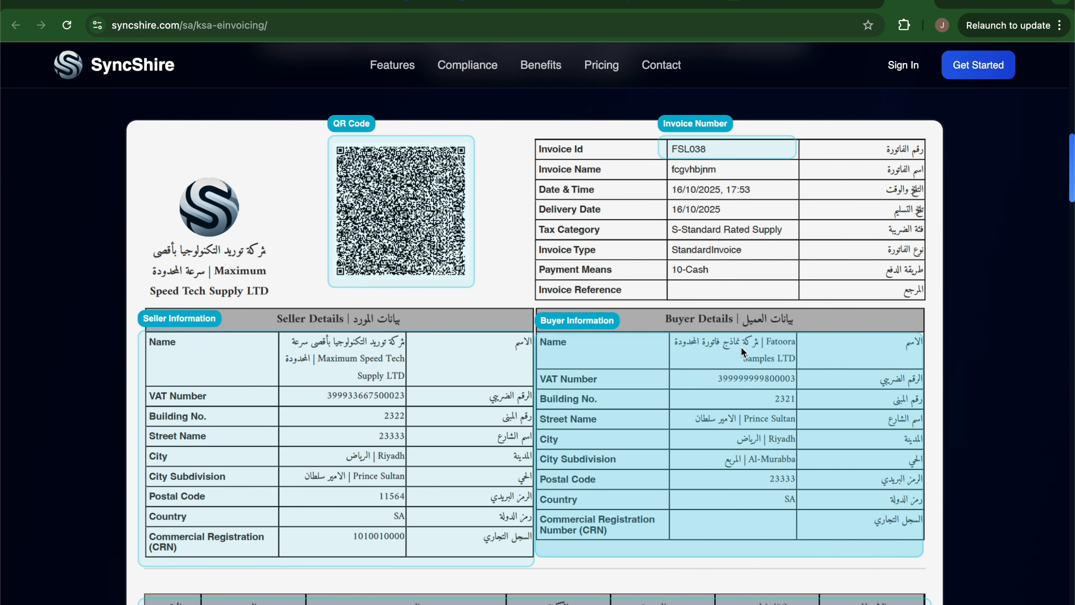
scroll(741, 347, down, 5)
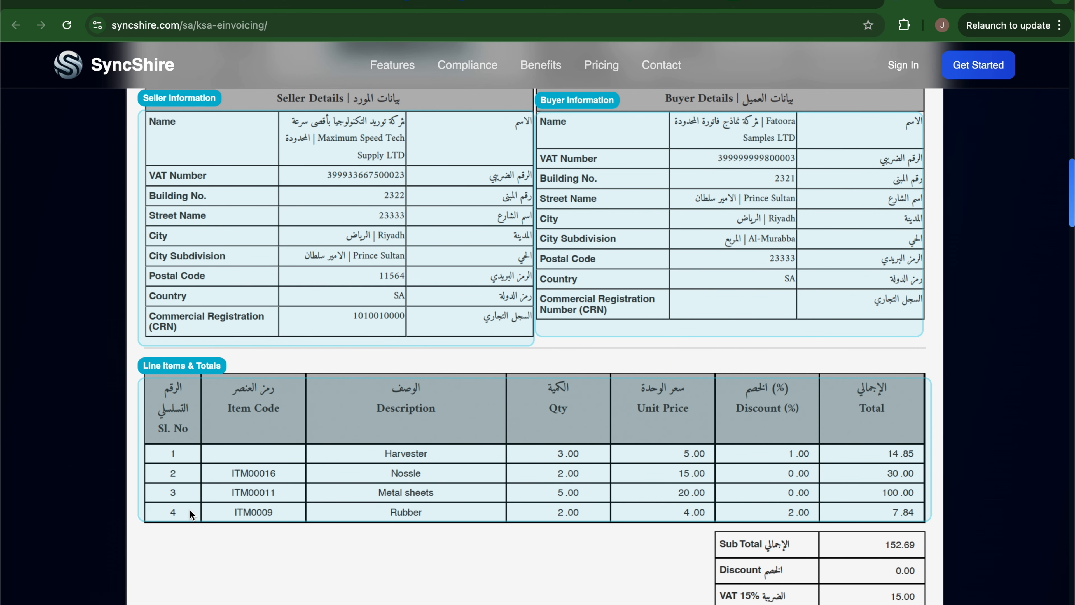
scroll(534, 347, down, 5)
scroll(534, 346, up, 15)
scroll(534, 347, down, 1)
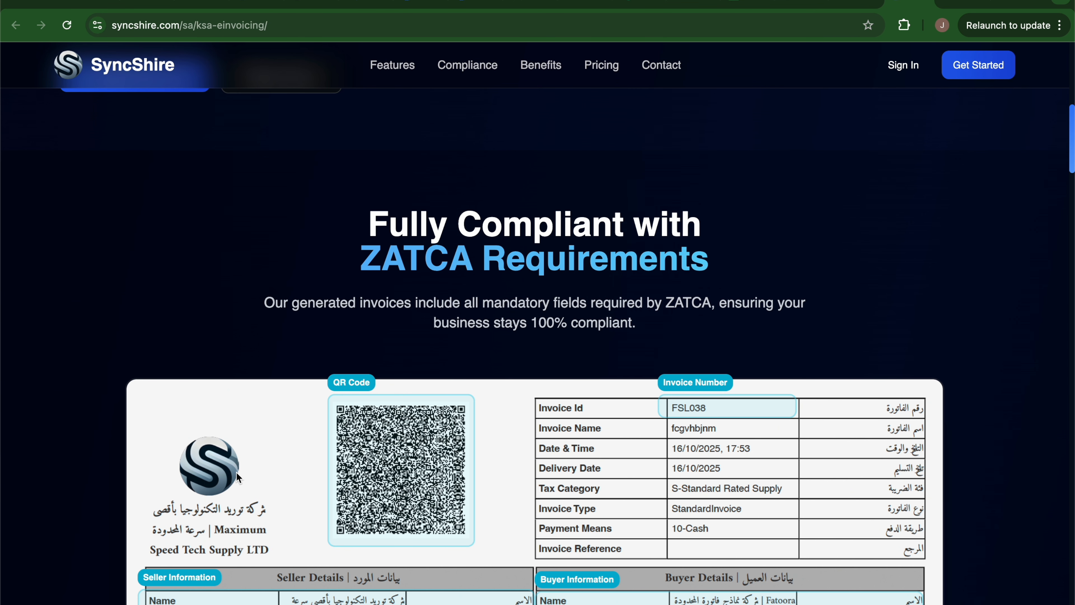
scroll(200, 460, down, 2)
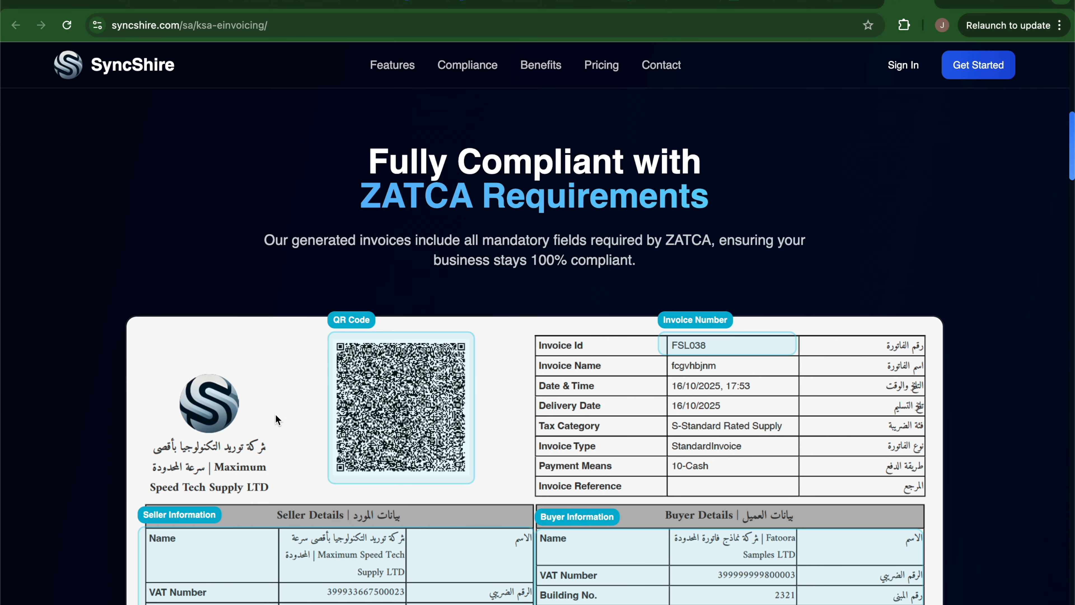
scroll(275, 415, down, 3)
scroll(431, 313, down, 1)
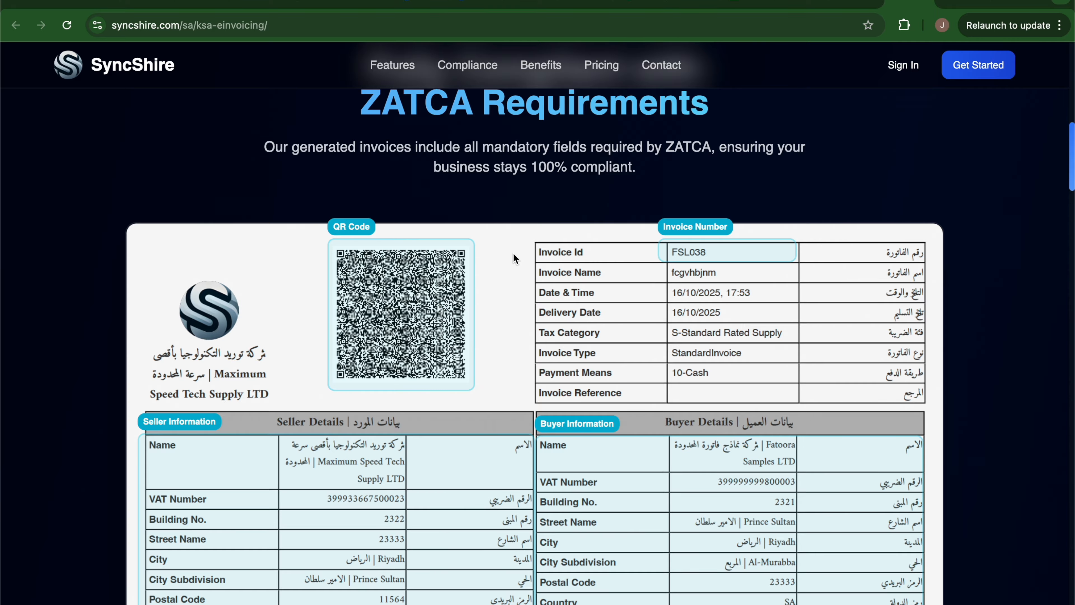
scroll(514, 259, down, 15)
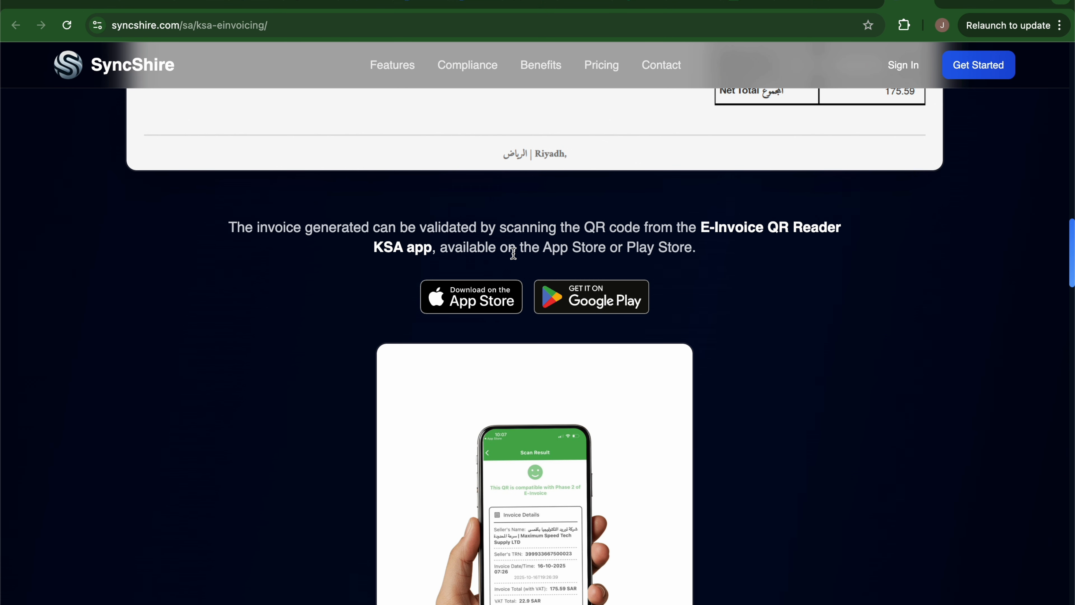
Scroll back to the 'Zatca Compliant E-Invoicing Management' hero with its ZATCA Phase 2 features.
scroll(308, 374, down, 1)
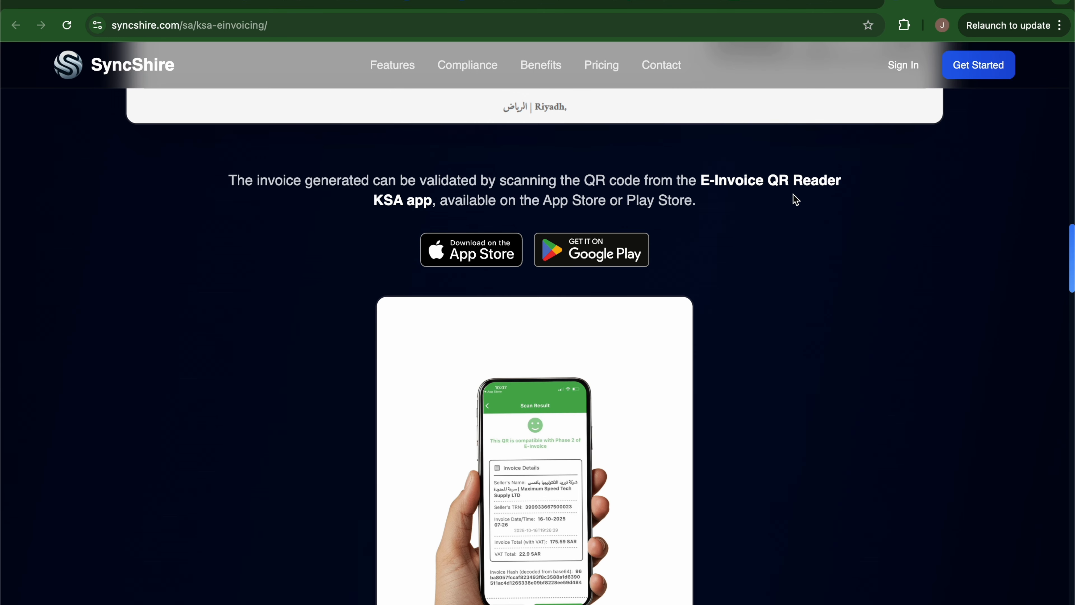
scroll(767, 200, down, 3)
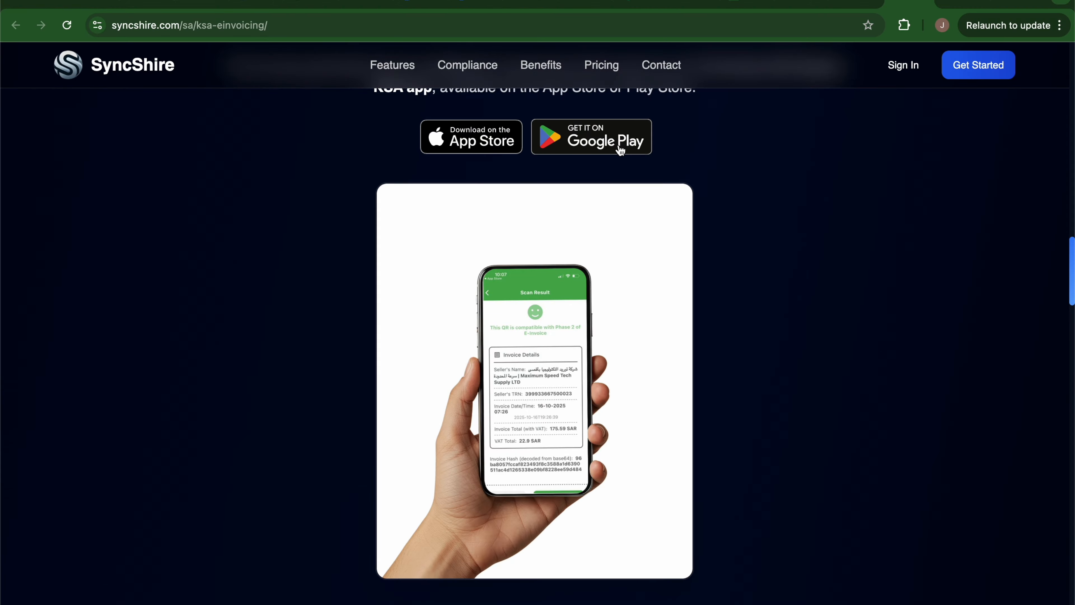
click(630, 392)
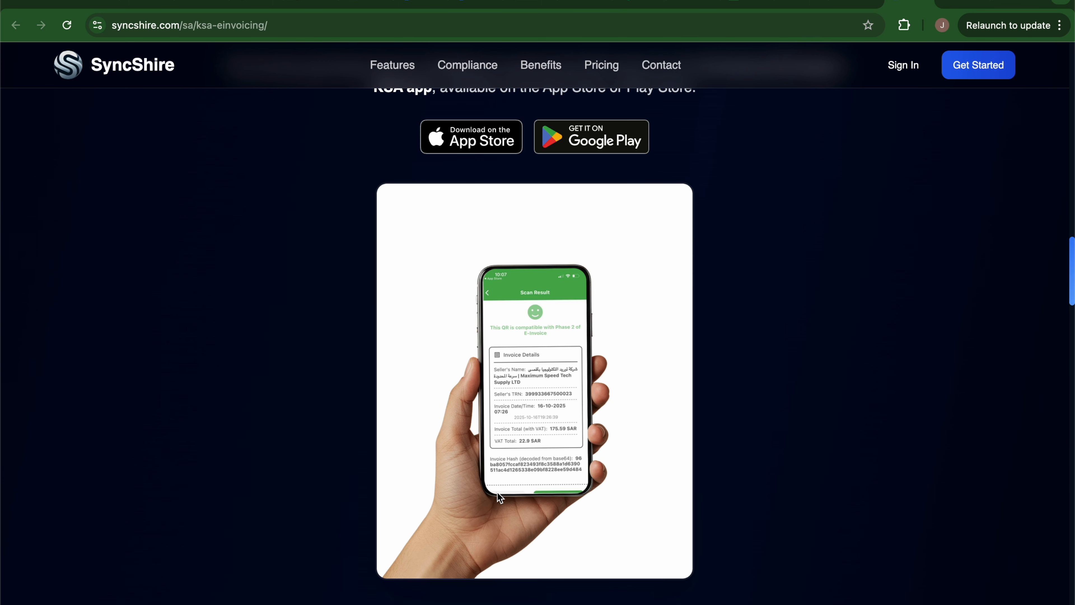
scroll(969, 331, up, 10)
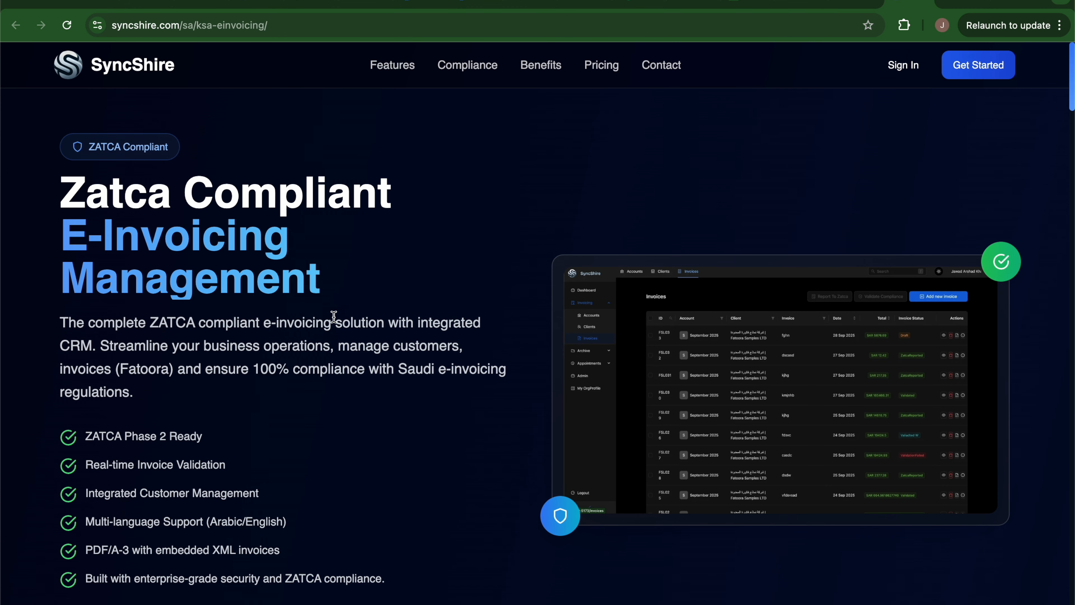
scroll(335, 317, down, 2)
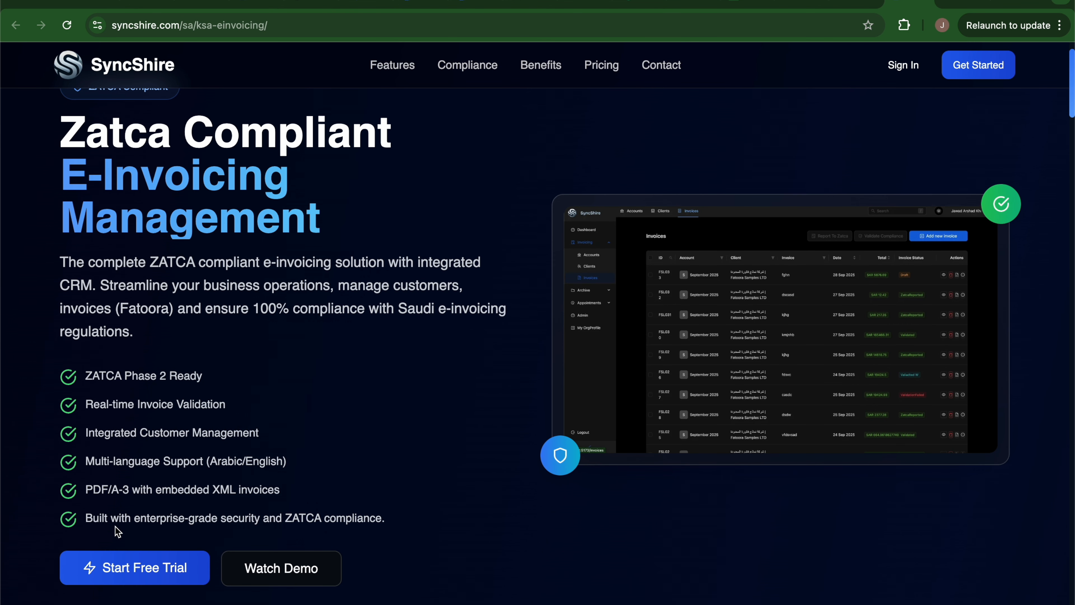
Start a free trial with Google and paste the company legal name from clipboard history.
click(978, 64)
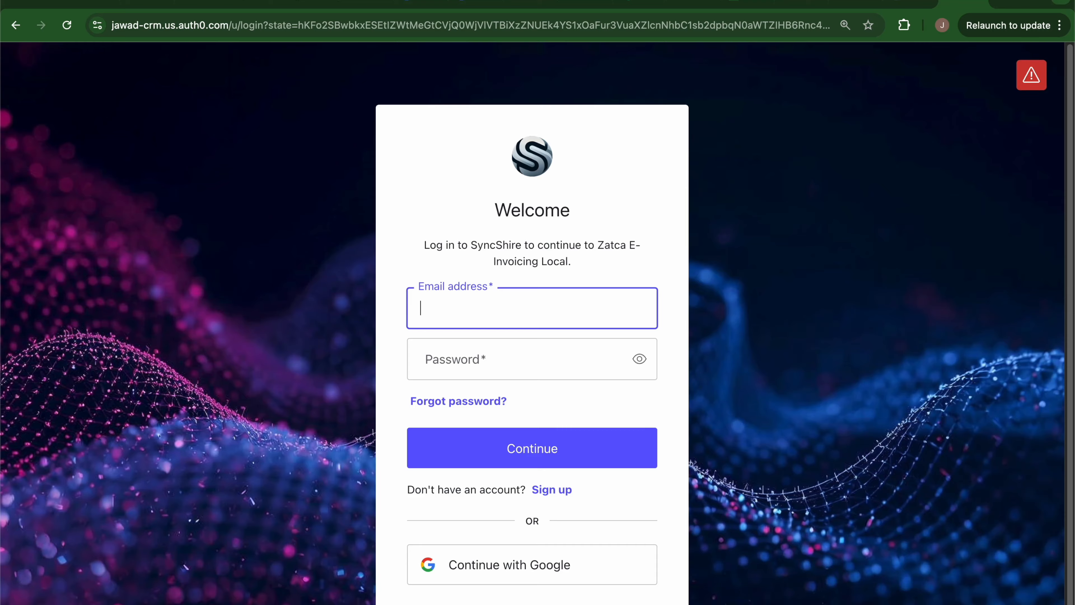
click(517, 576)
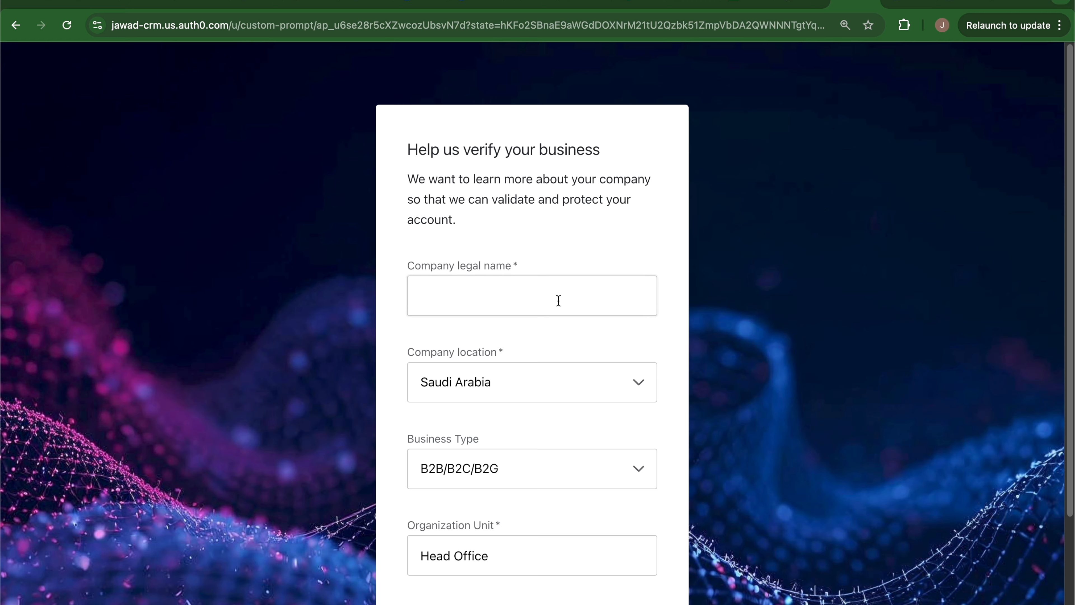
click(805, 4)
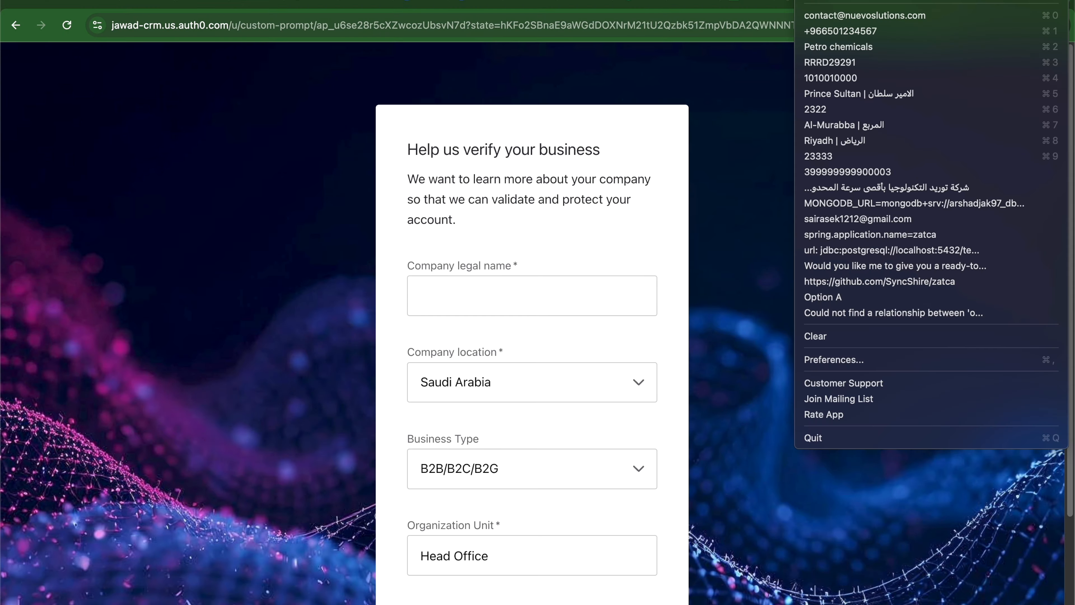
click(913, 188)
click(488, 297)
key(super+v)
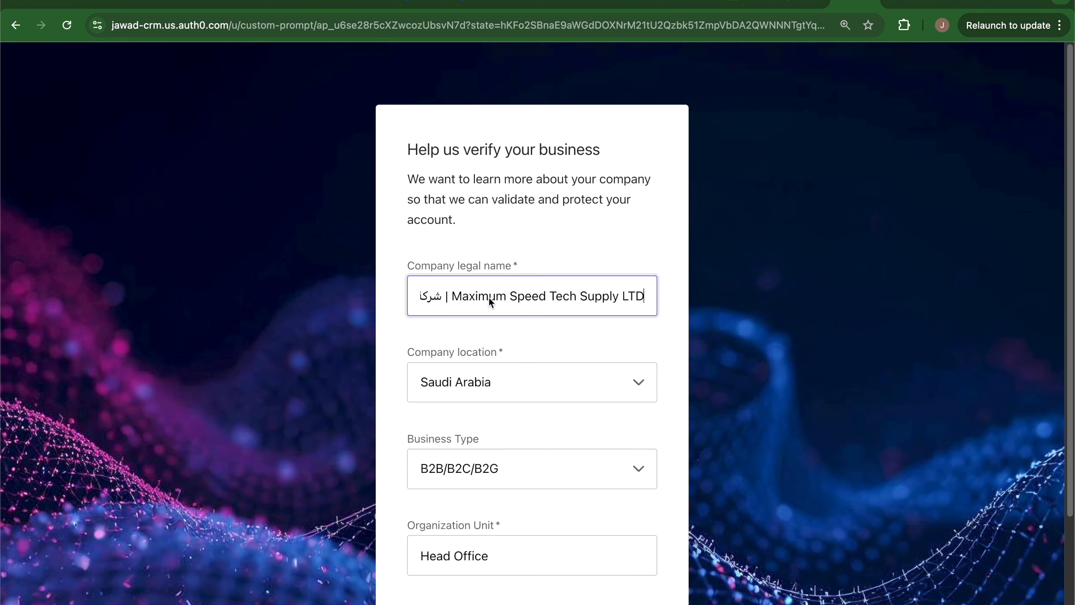
scroll(489, 298, down, 4)
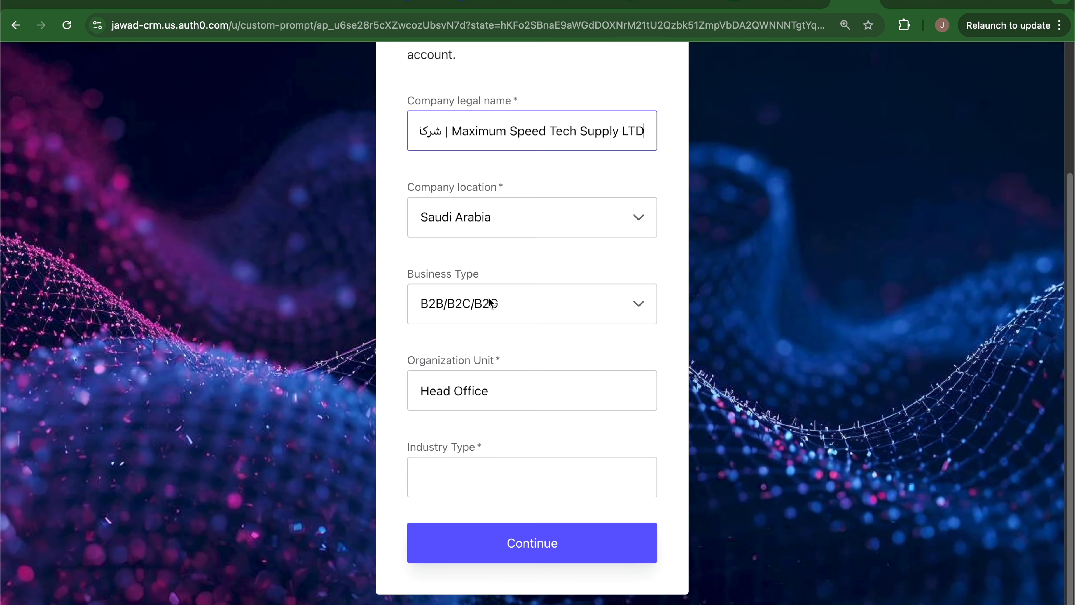
Set Industry Type to Petro chemicals and submit the business details.
click(448, 478)
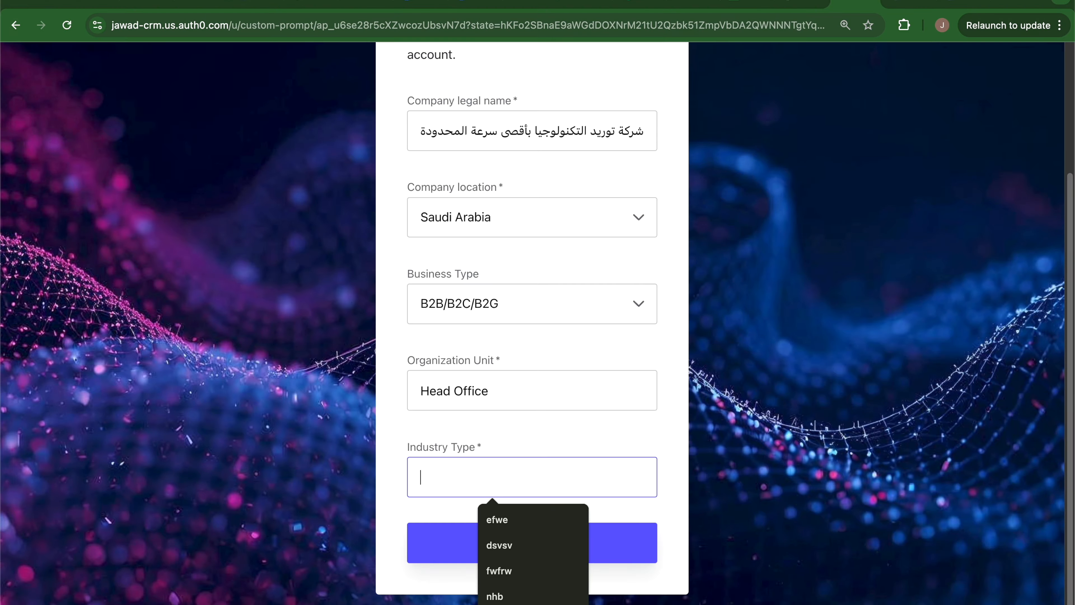
click(806, 1)
click(861, 47)
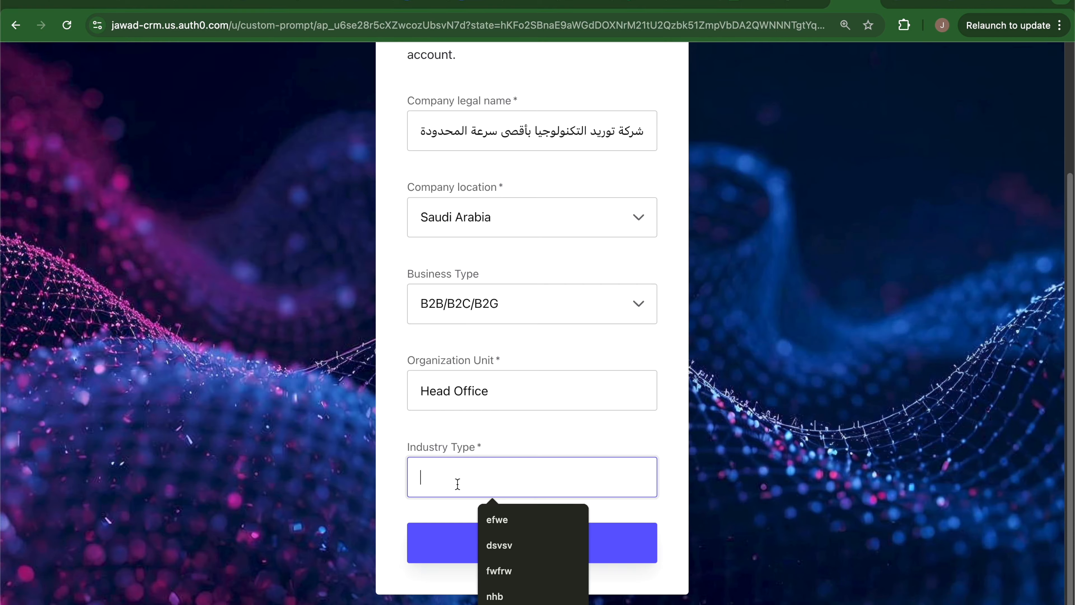
text(Petro chemicals)
click(500, 542)
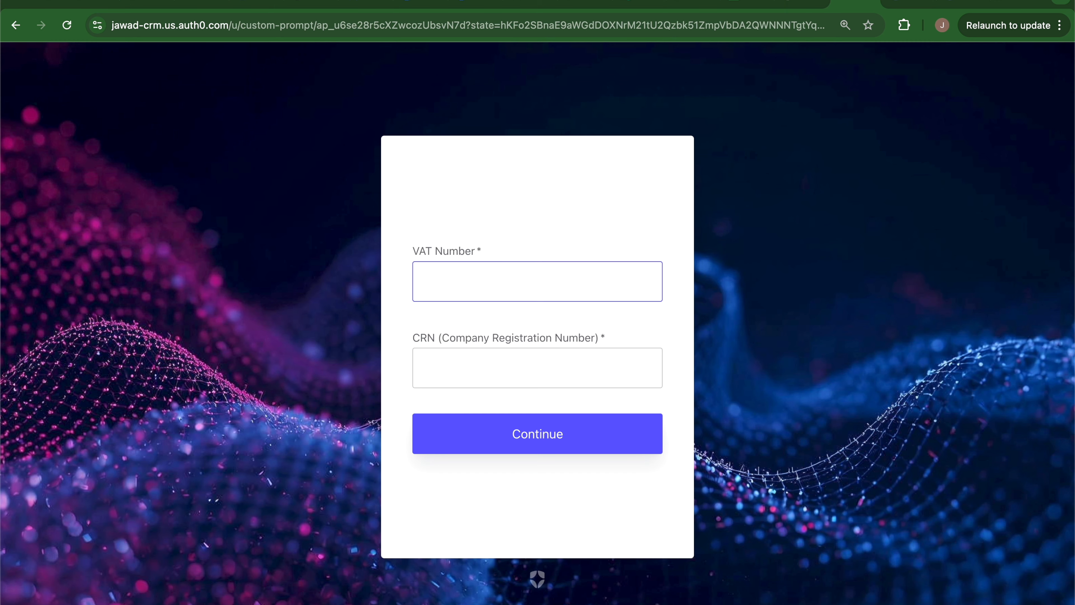
Fill in the company's VAT number and CRN from clipboard history and submit them.
click(927, 1)
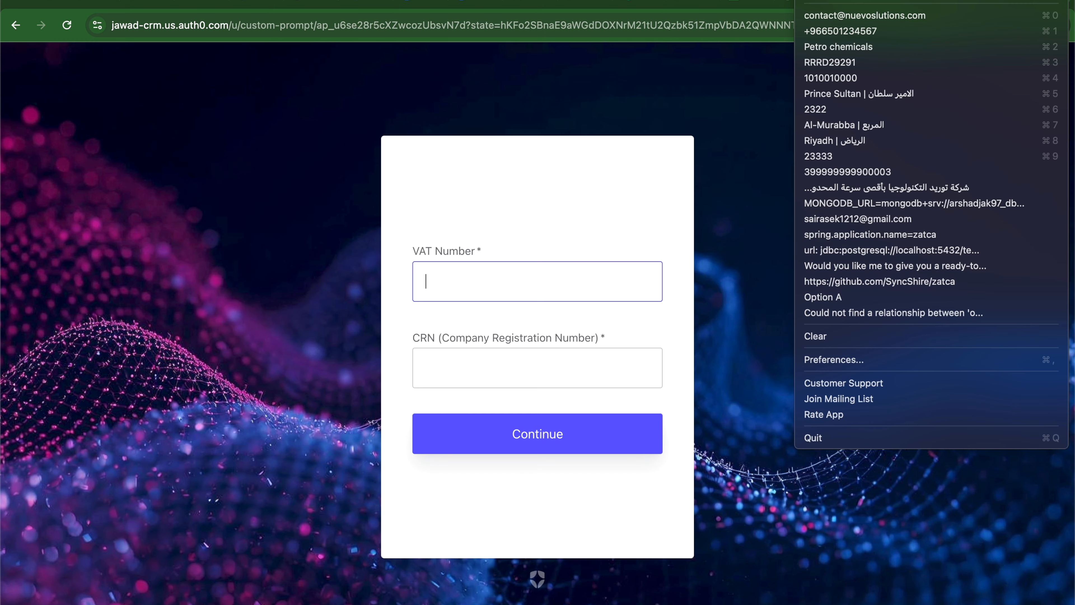
click(881, 172)
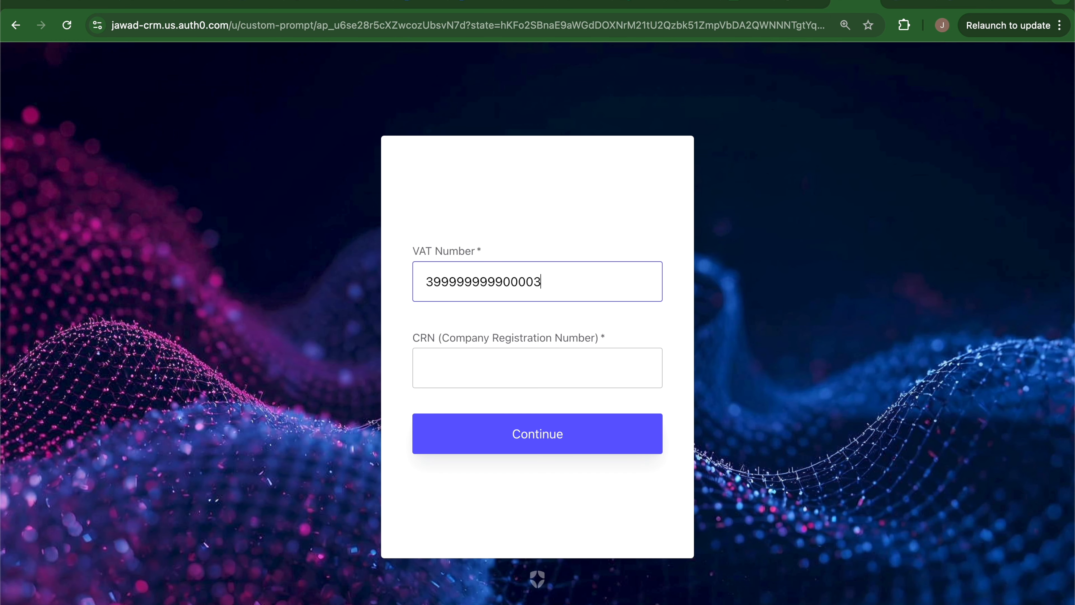
click(927, 1)
click(914, 77)
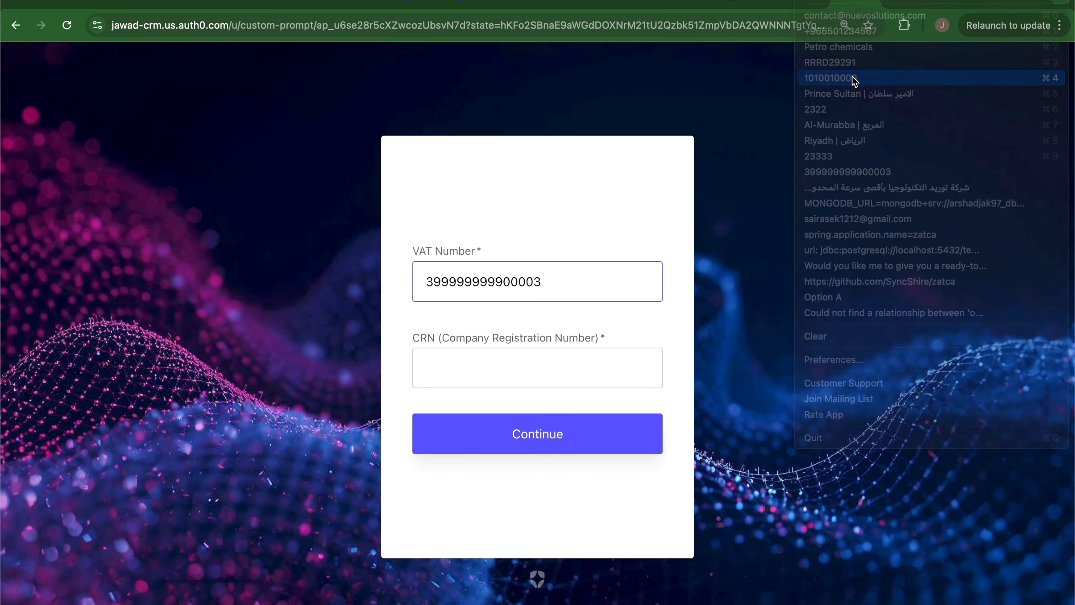
click(517, 368)
key(super+v)
click(533, 435)
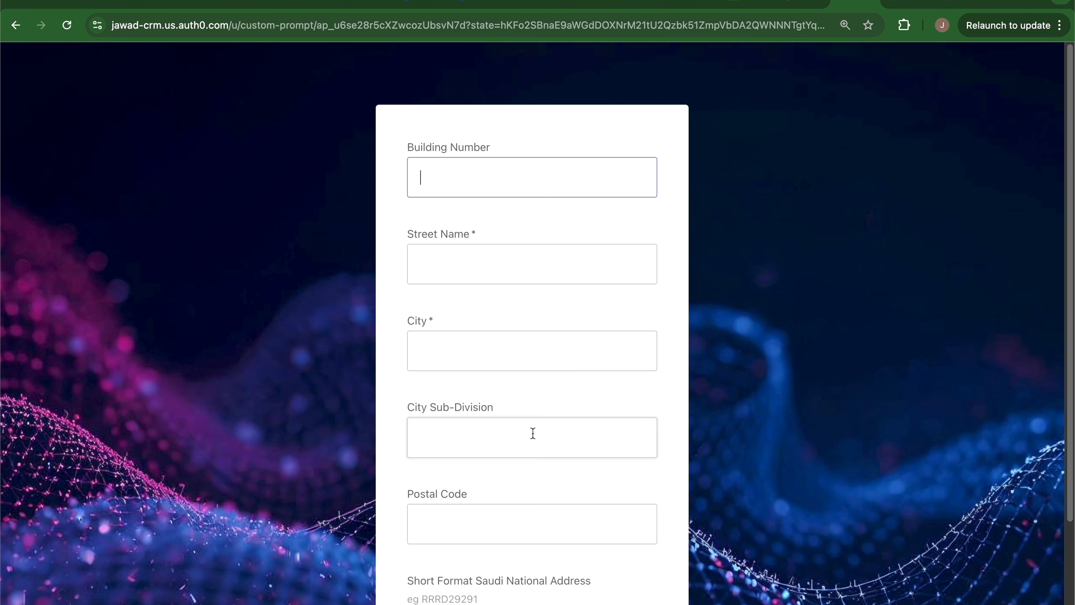
Paste the building number and street name into the address form.
click(928, 1)
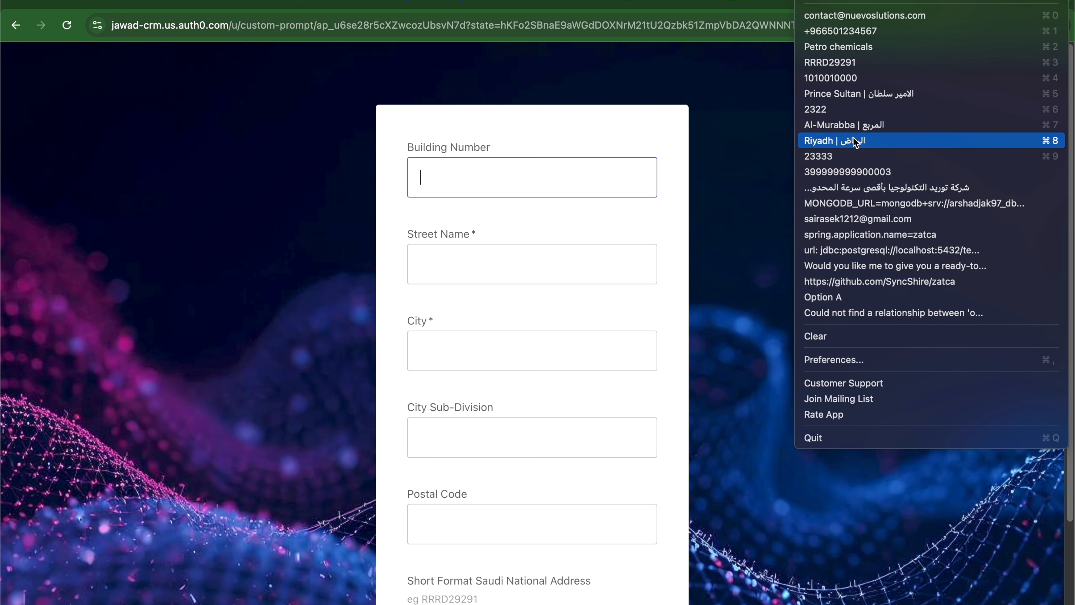
click(853, 111)
click(480, 185)
text(2322)
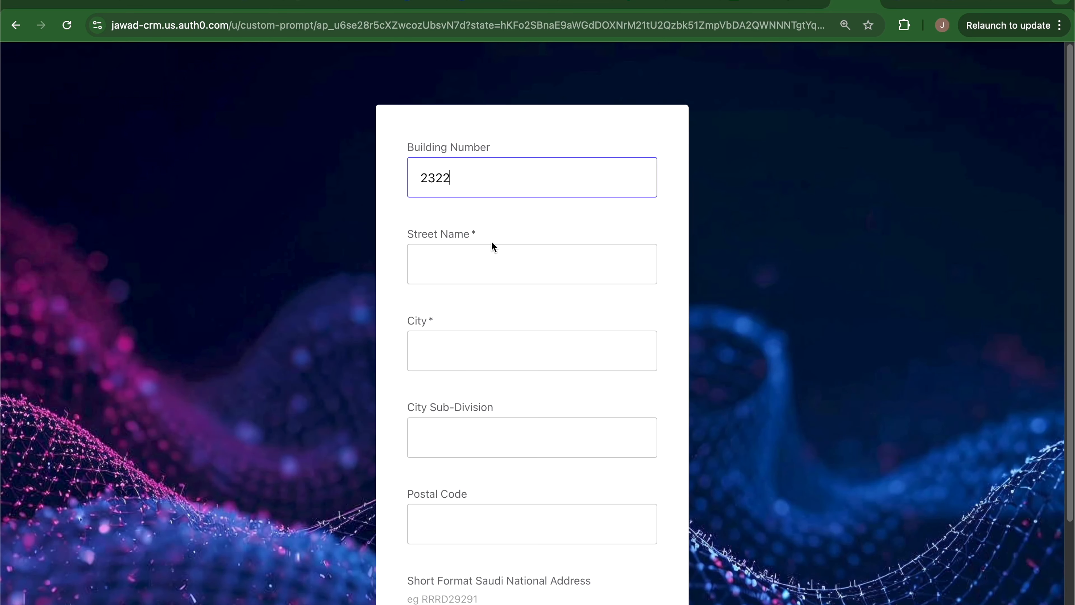
click(802, 0)
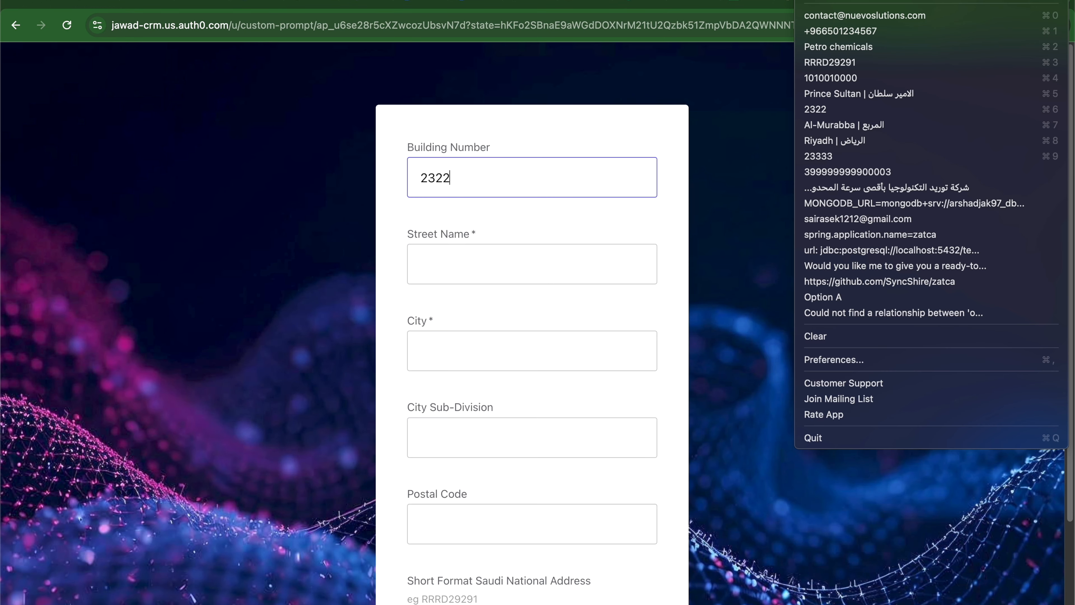
click(875, 94)
click(513, 525)
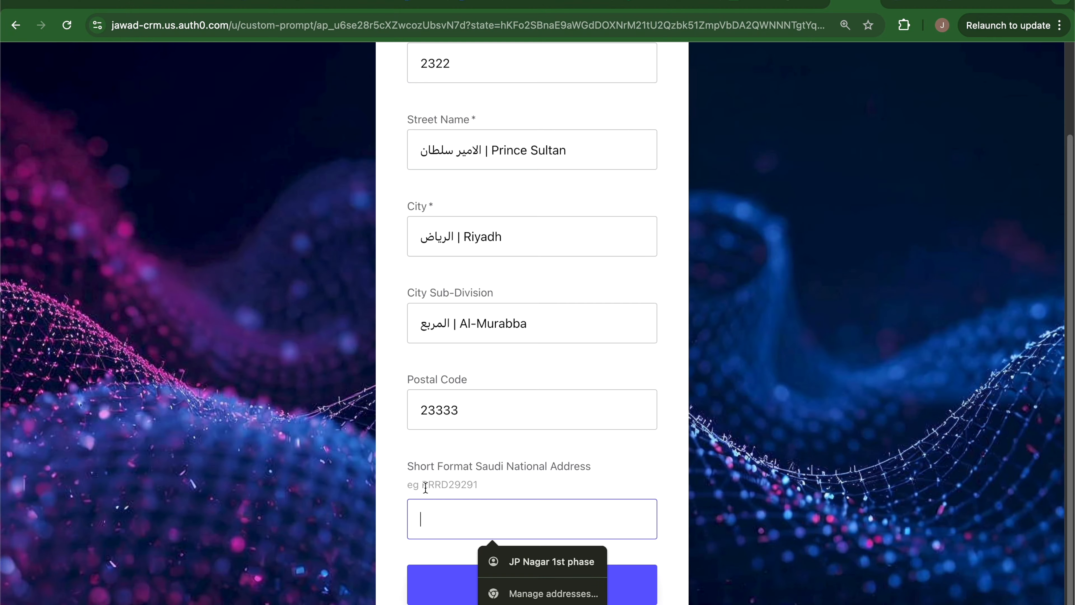
drag(421, 484, 497, 486)
key(super+c)
click(506, 483)
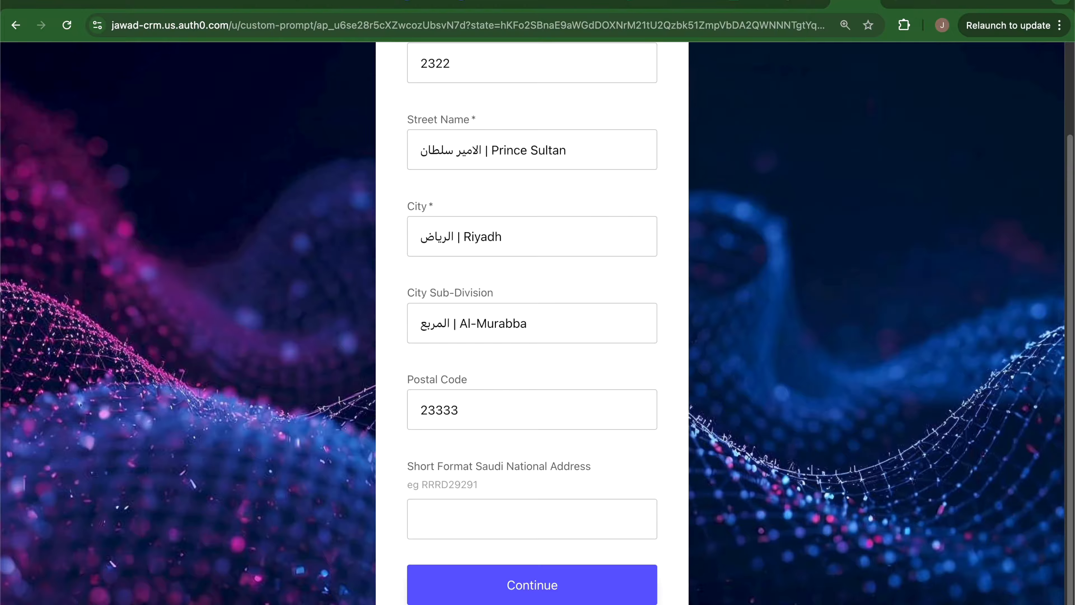
Paste the short national address and submit the address details.
click(805, 1)
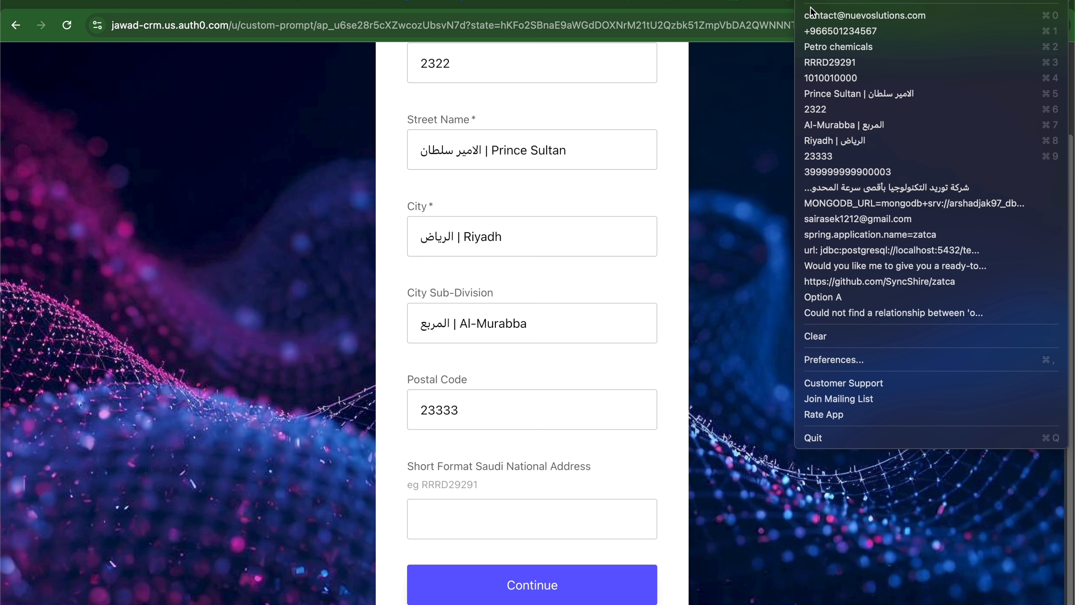
click(830, 63)
click(479, 519)
key(super+v)
click(472, 584)
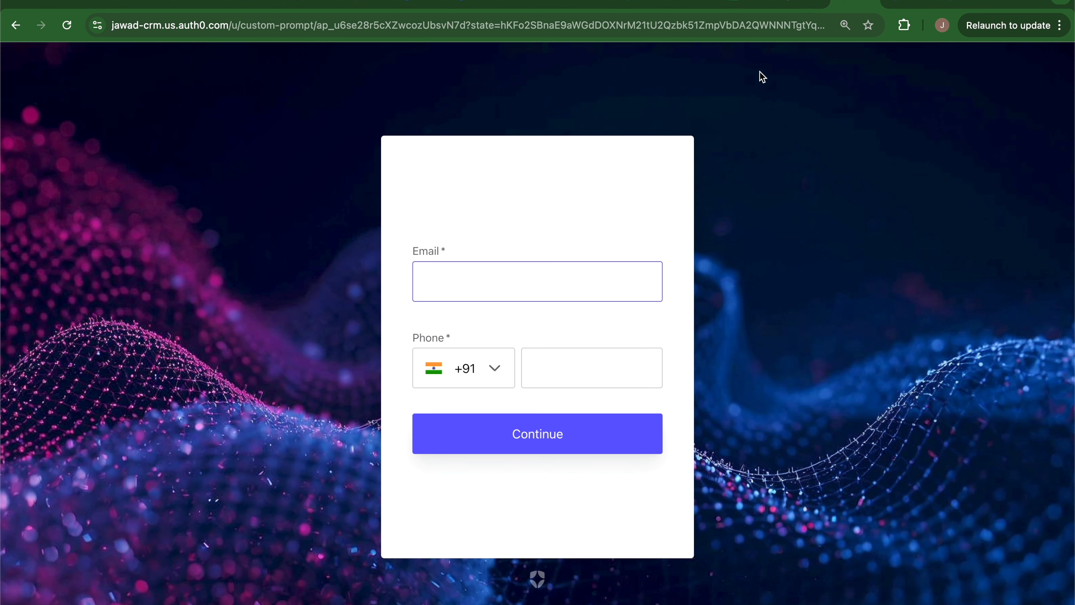
Paste the contact e-mail and submit the contact details to reach the Dashboard.
click(804, 1)
click(798, 16)
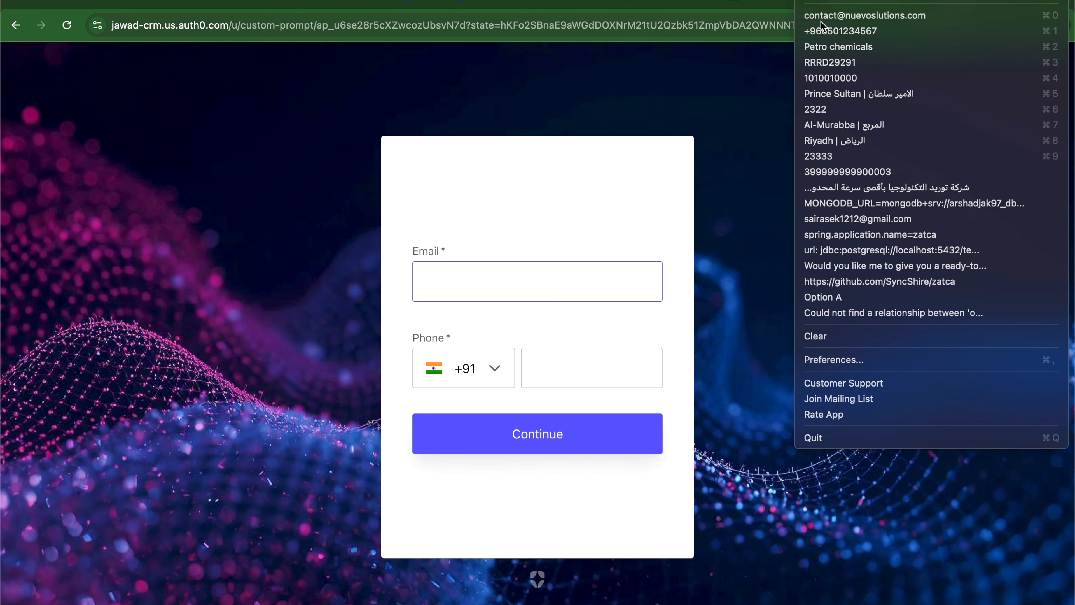
click(537, 280)
key(super+v)
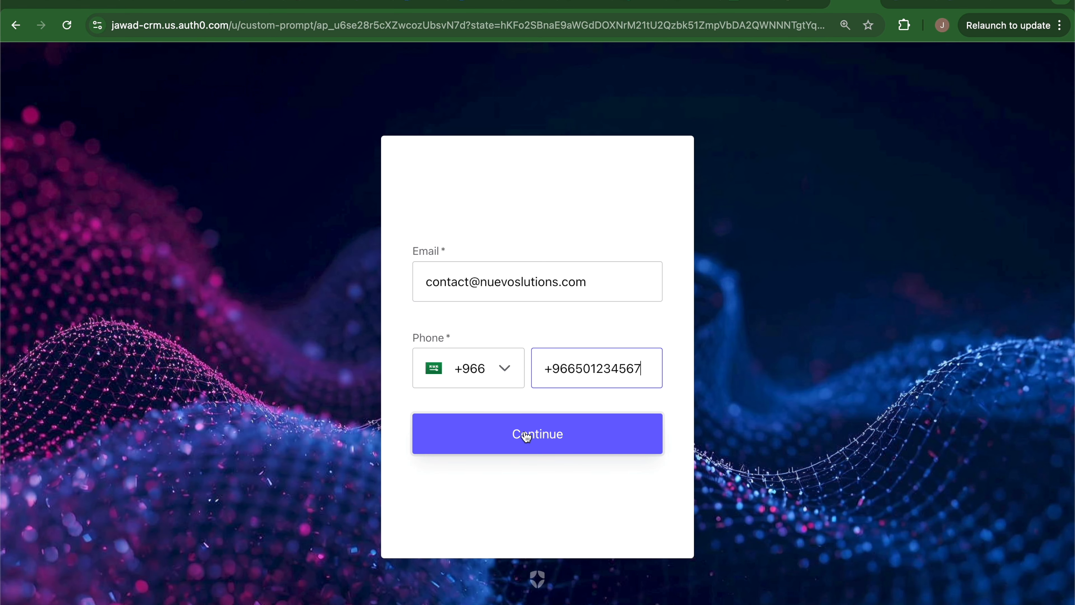
click(526, 438)
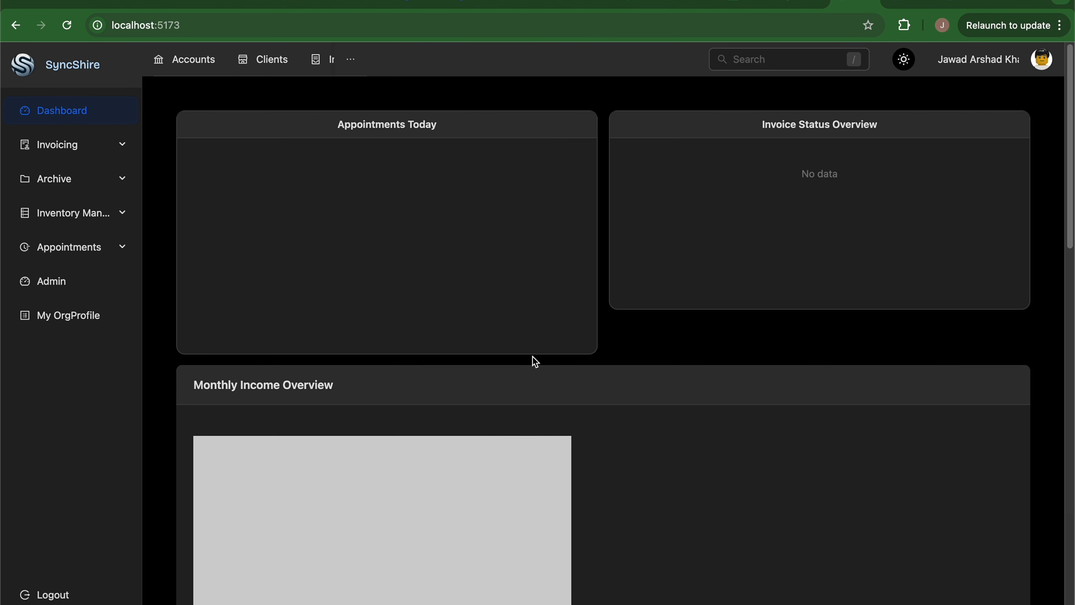
Expand the Invoicing, Archive, Inventory and Appointments sidebar groups, then go to Clients.
click(126, 148)
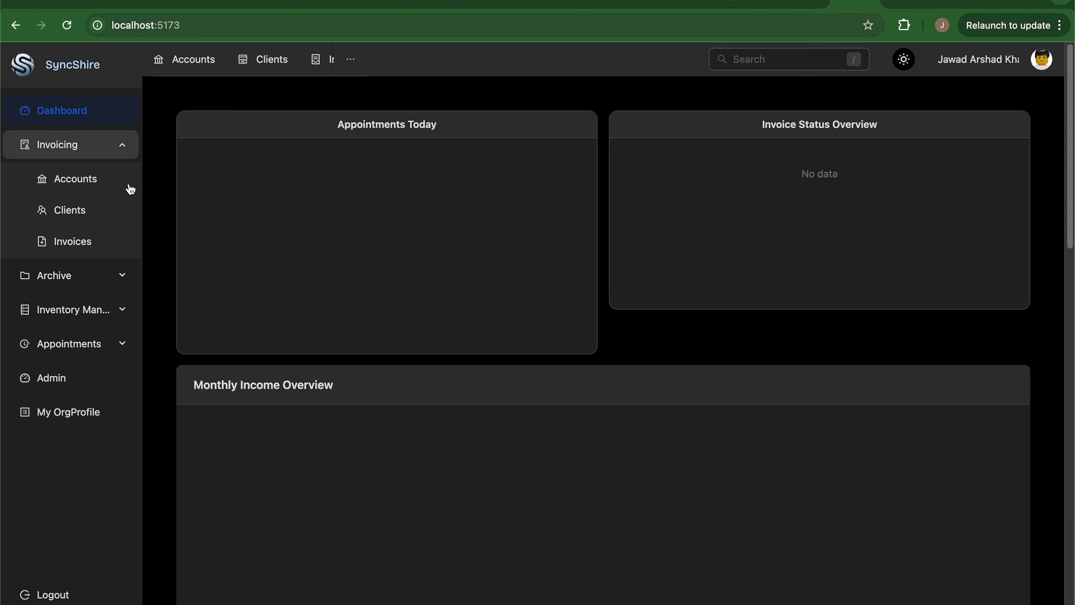
click(125, 281)
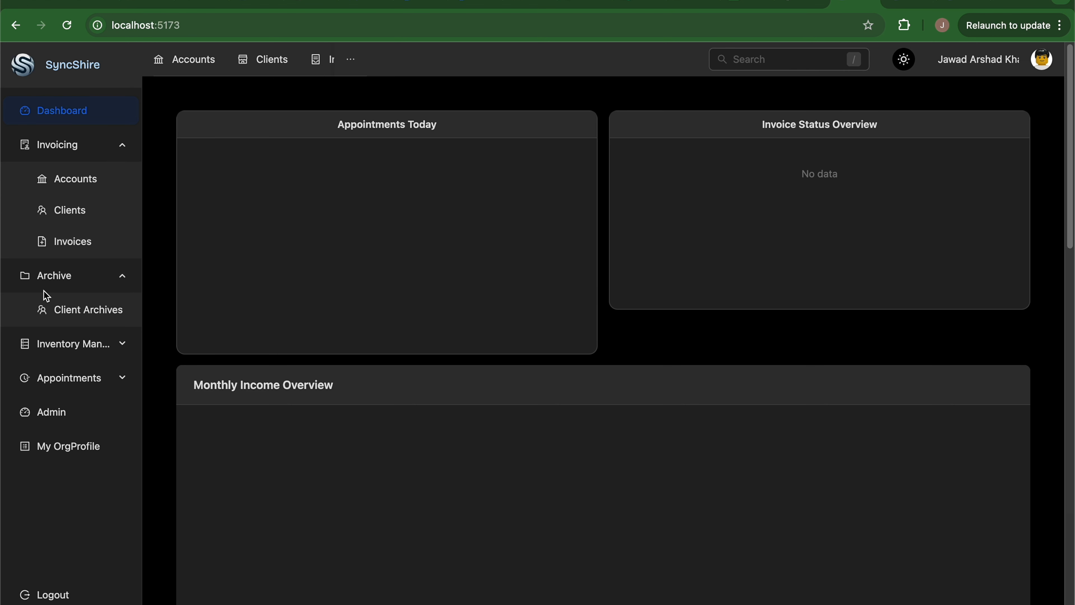
click(122, 351)
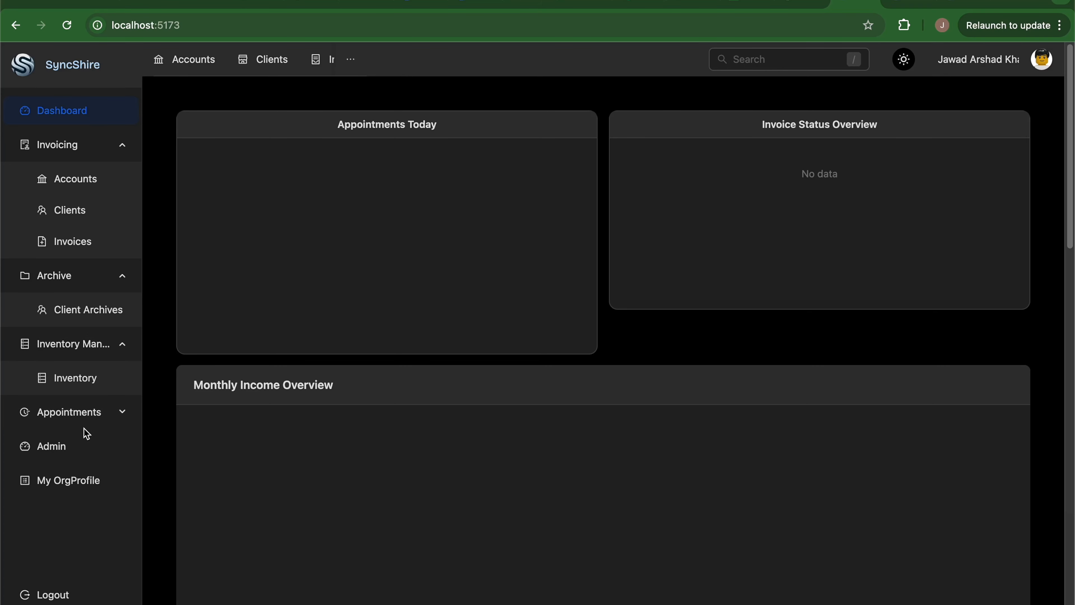
click(111, 423)
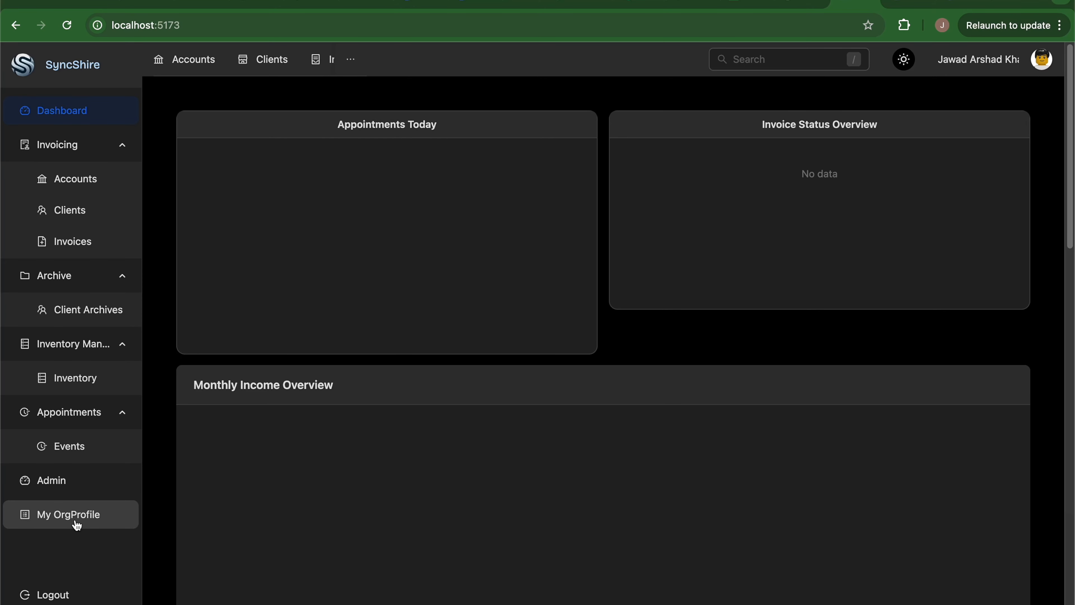
click(273, 73)
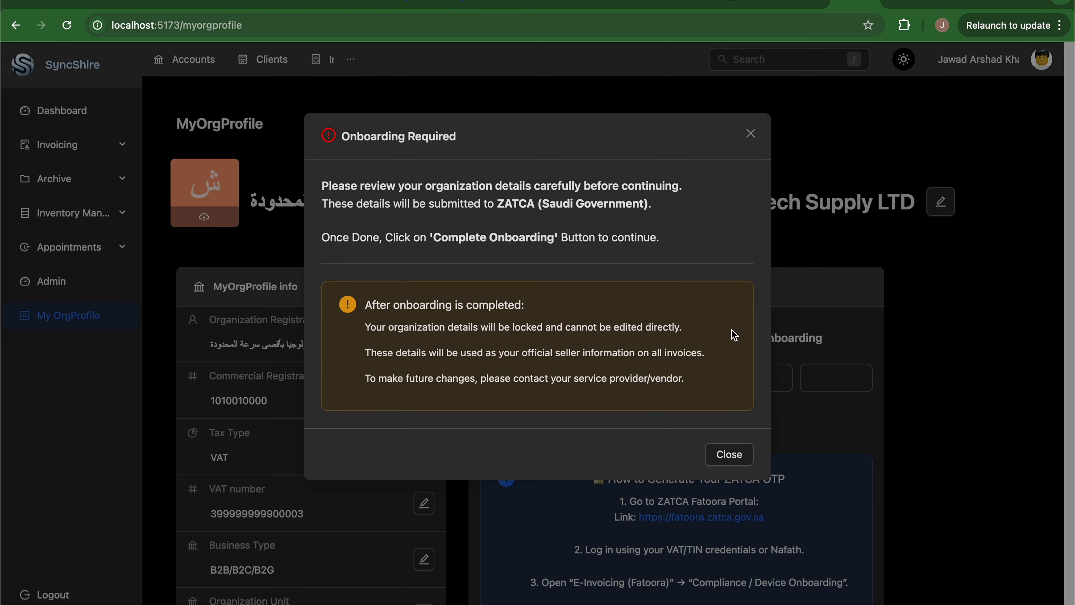
click(729, 454)
click(96, 181)
click(88, 215)
click(751, 133)
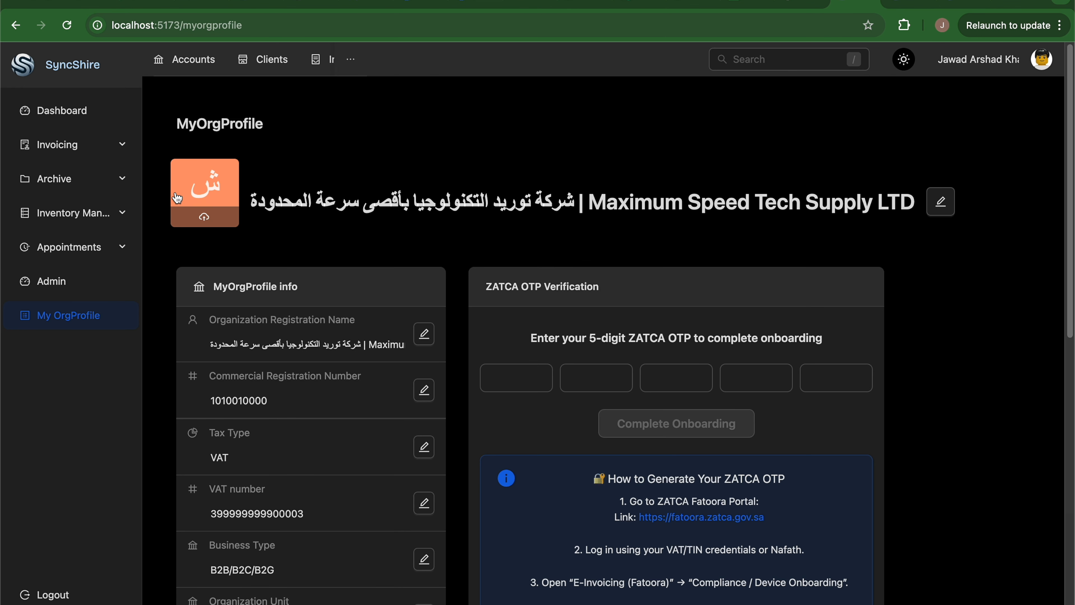
click(94, 120)
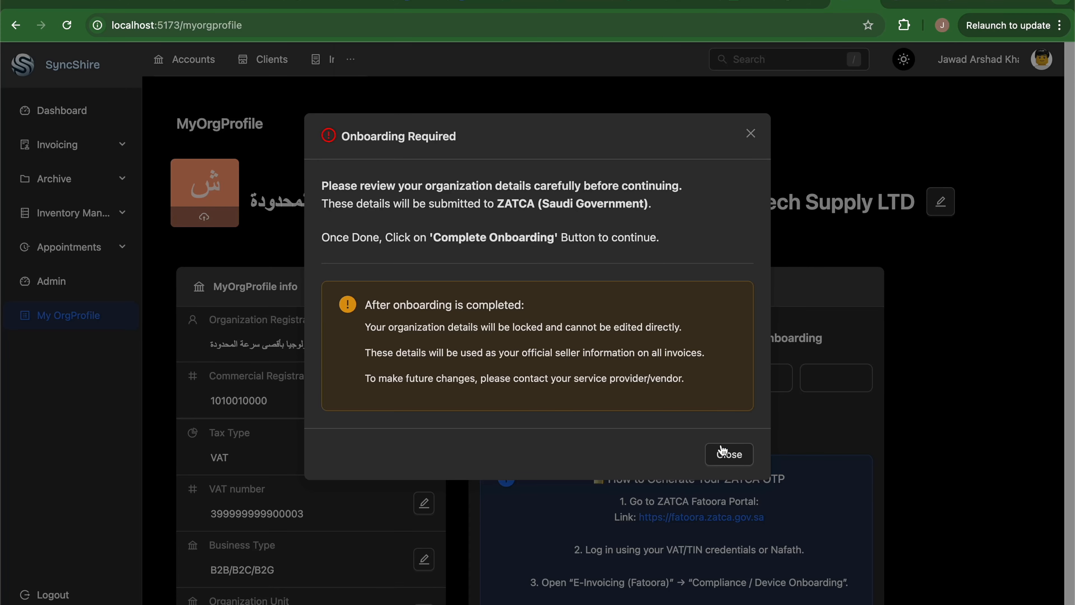
click(727, 457)
Review the organisation profile, cancelling a City Sub Division edit, and return to the OTP panel.
scroll(280, 447, down, 15)
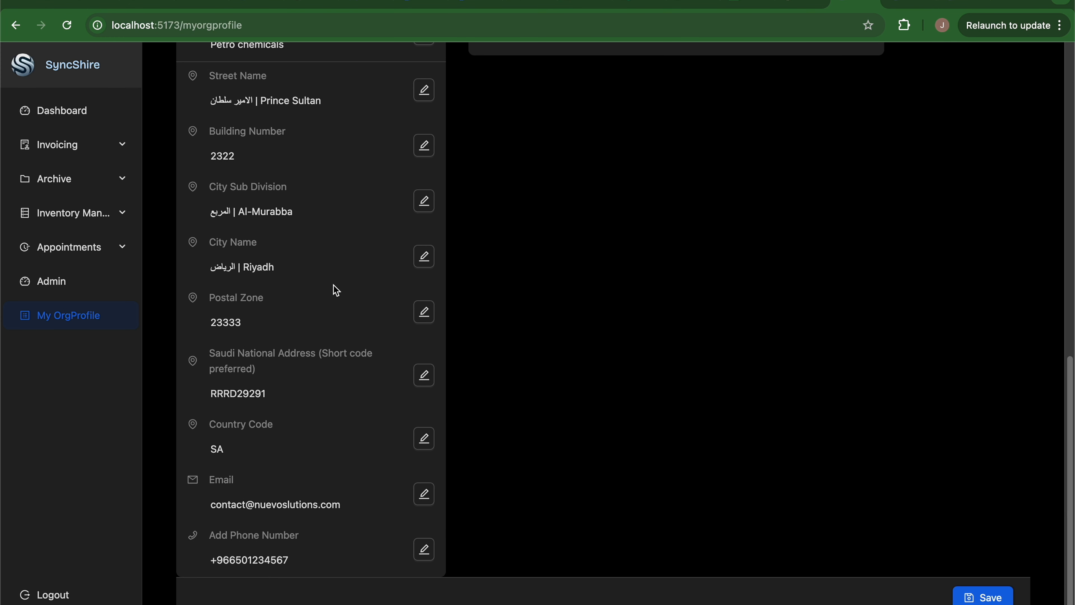
click(425, 201)
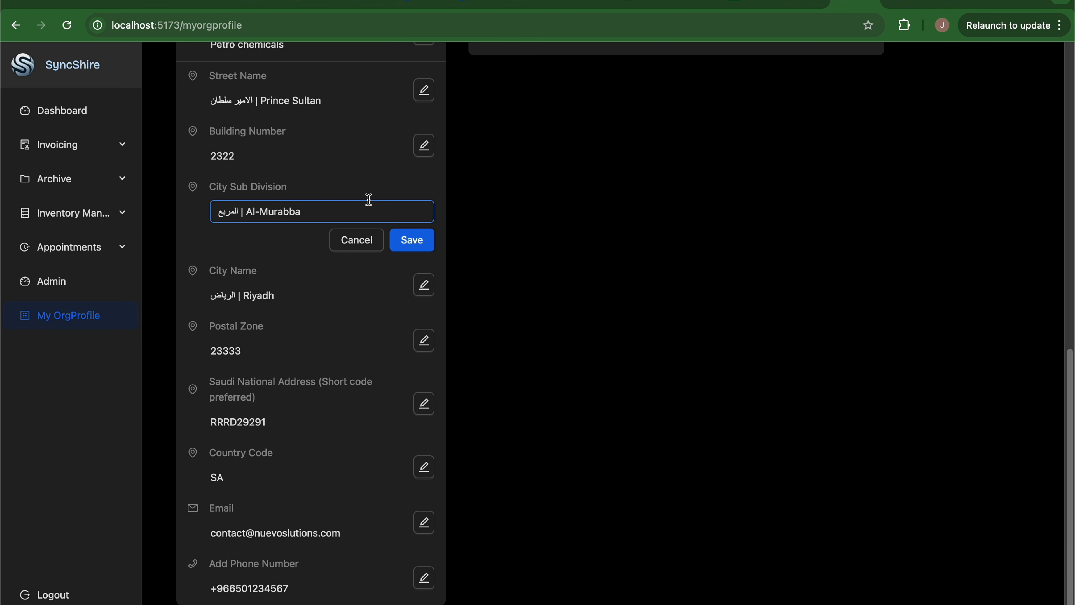
click(354, 244)
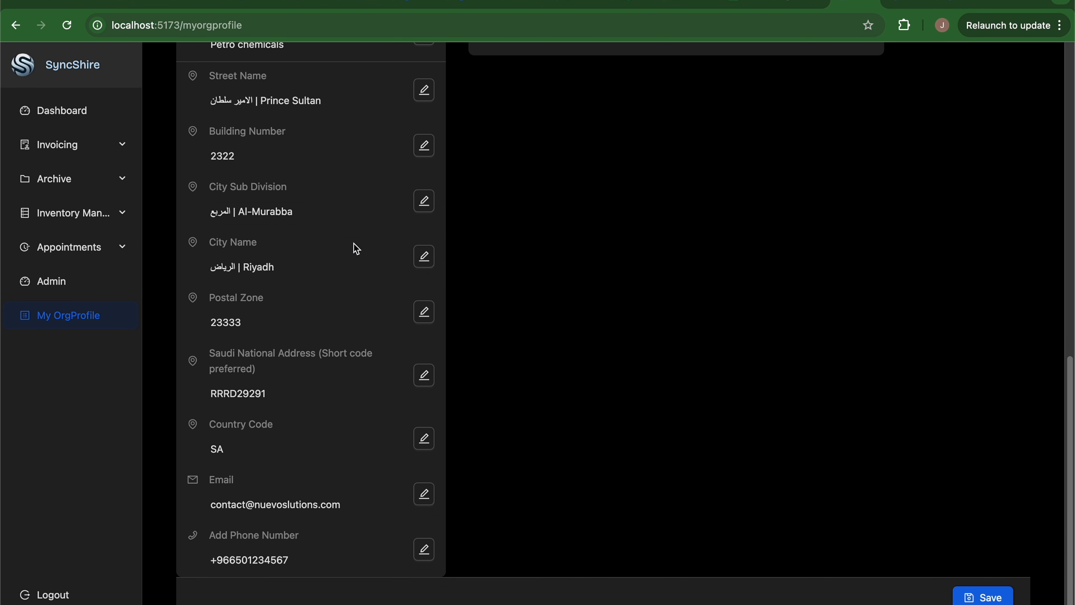
scroll(666, 413, up, 8)
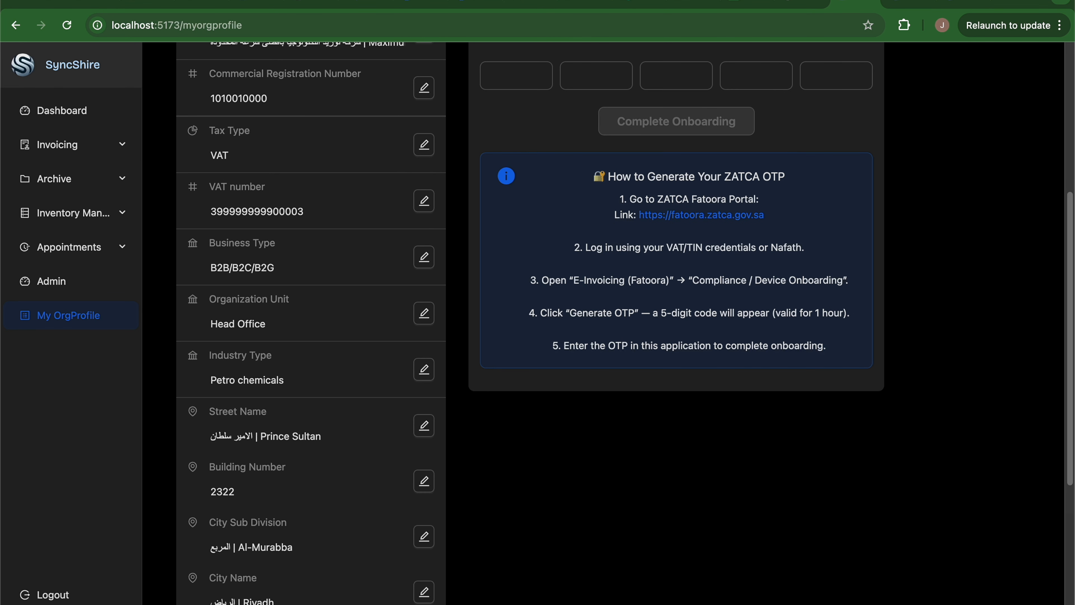
mouse_move(244, 600)
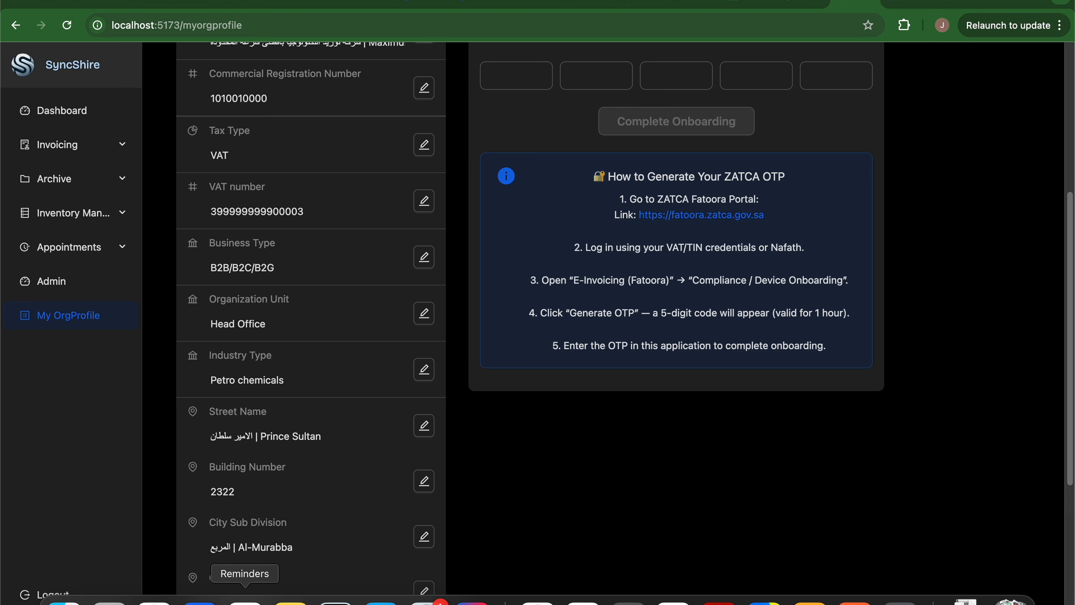
scroll(280, 546, up, 7)
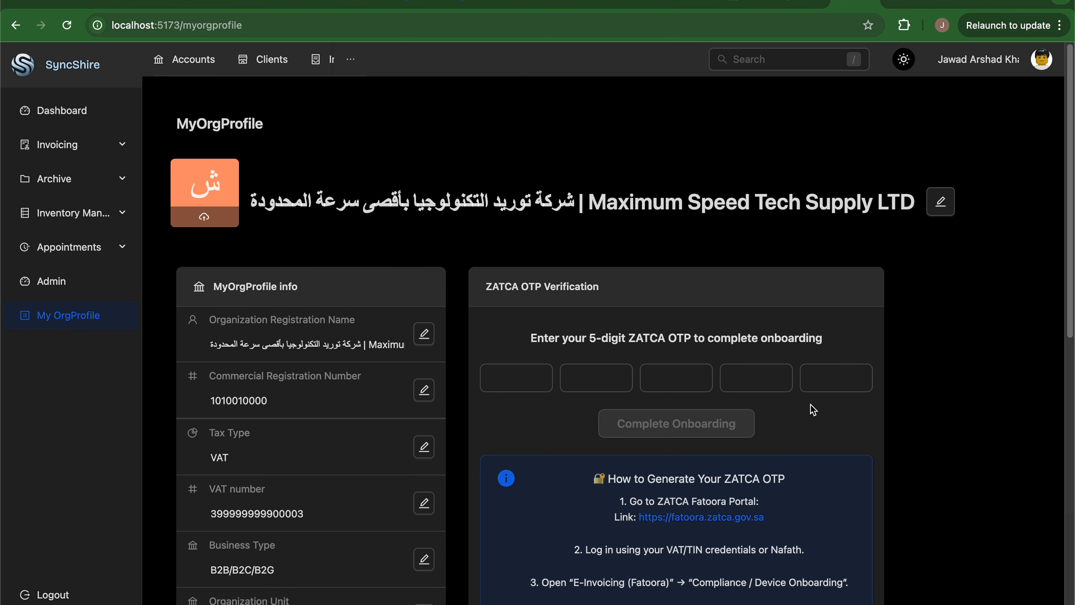
Enter the five-digit ZATCA OTP and submit it with Complete Onboarding.
scroll(813, 410, down, 2)
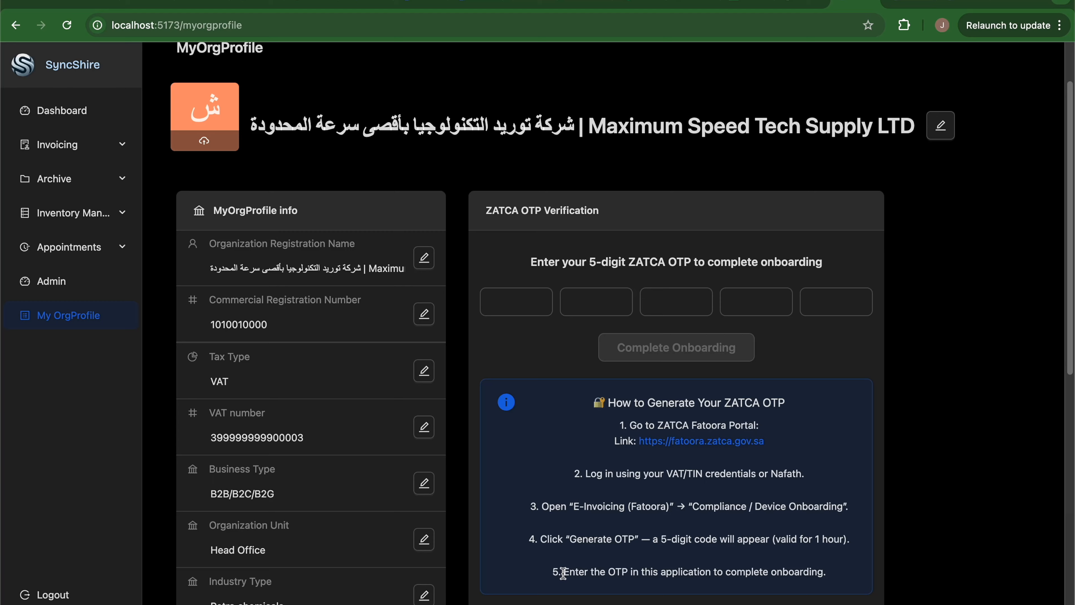
click(530, 302)
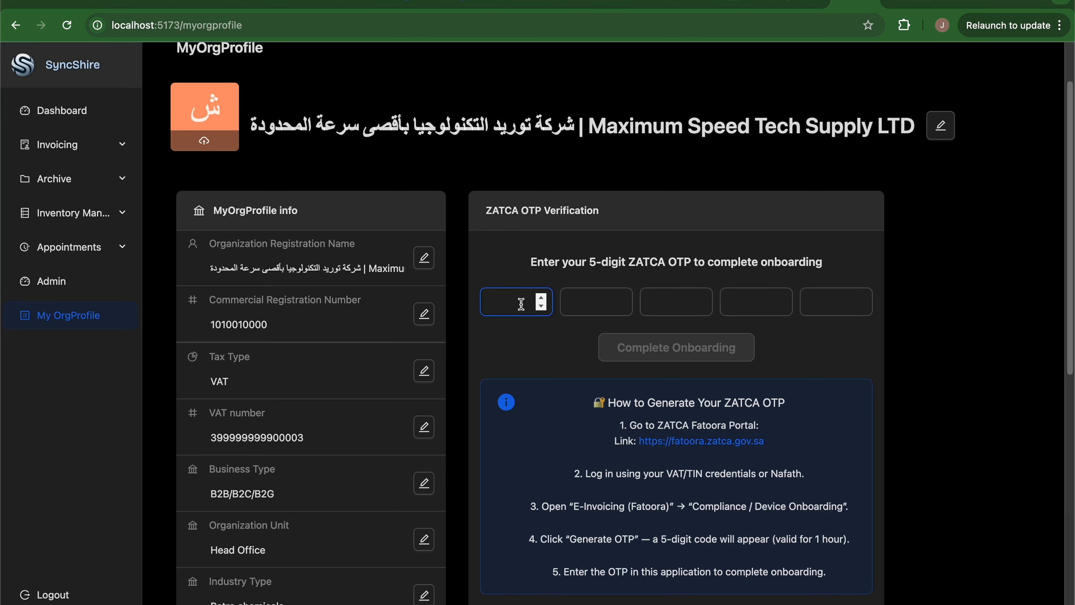
text(12345)
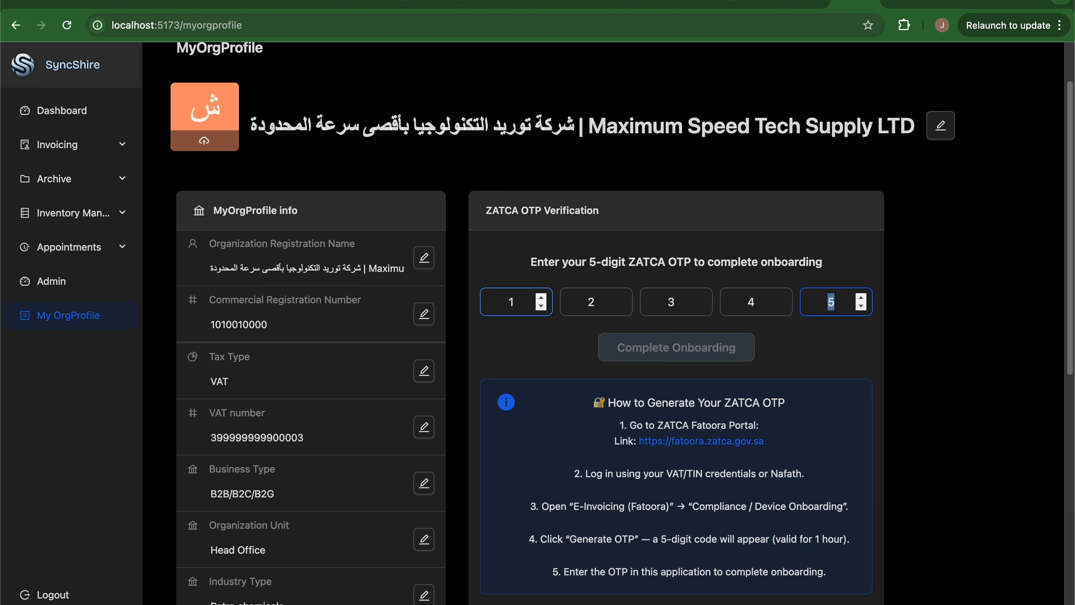
scroll(816, 230, down, 3)
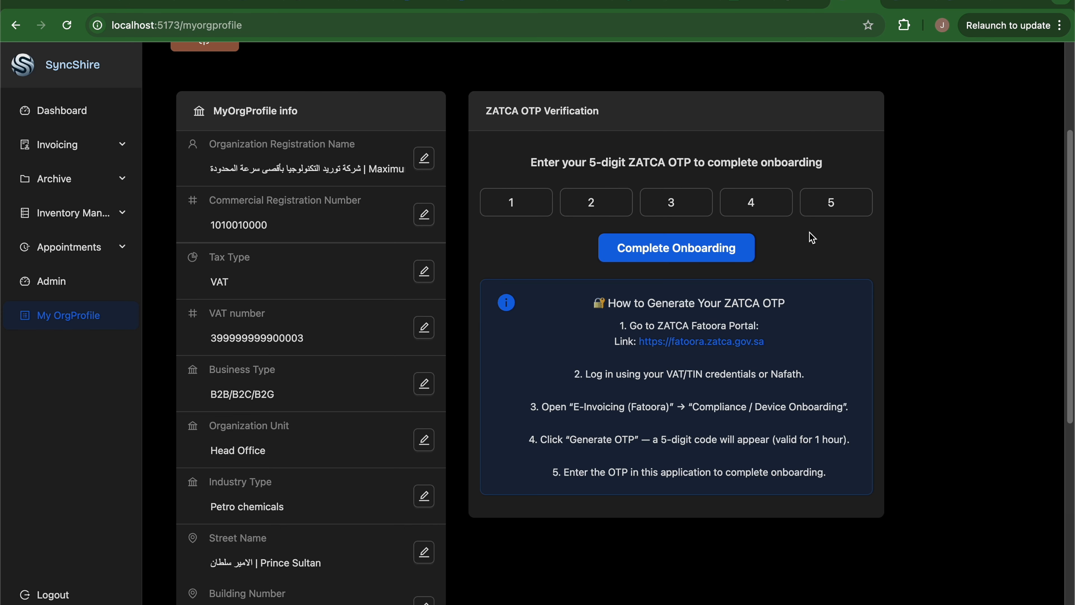
click(716, 245)
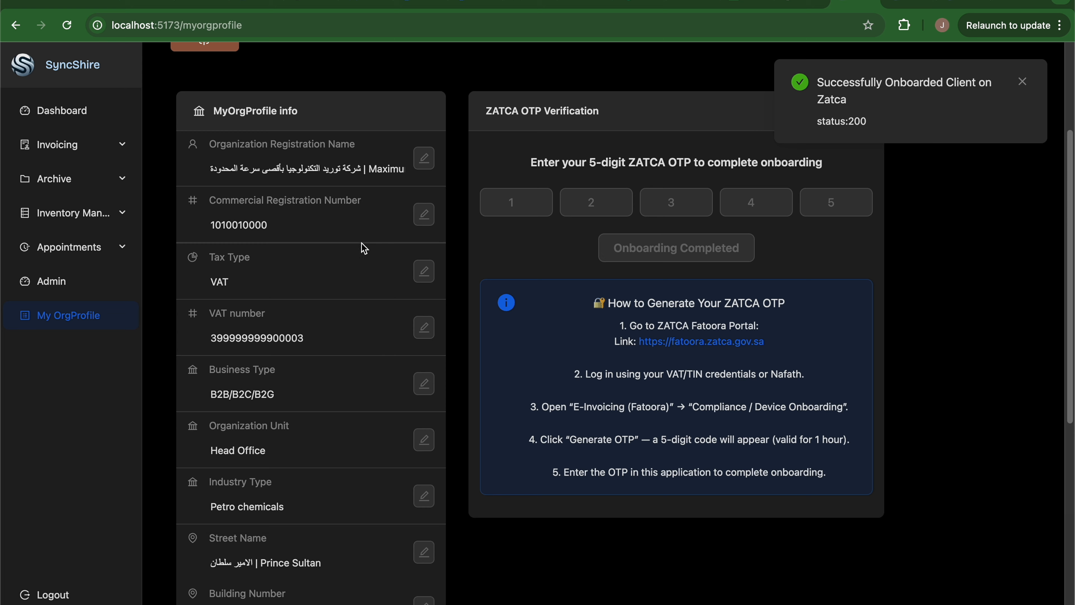
Open Invoicing > Accounts to list the Nov 2025 and Oct 2025 accounts.
scroll(364, 189, up, 3)
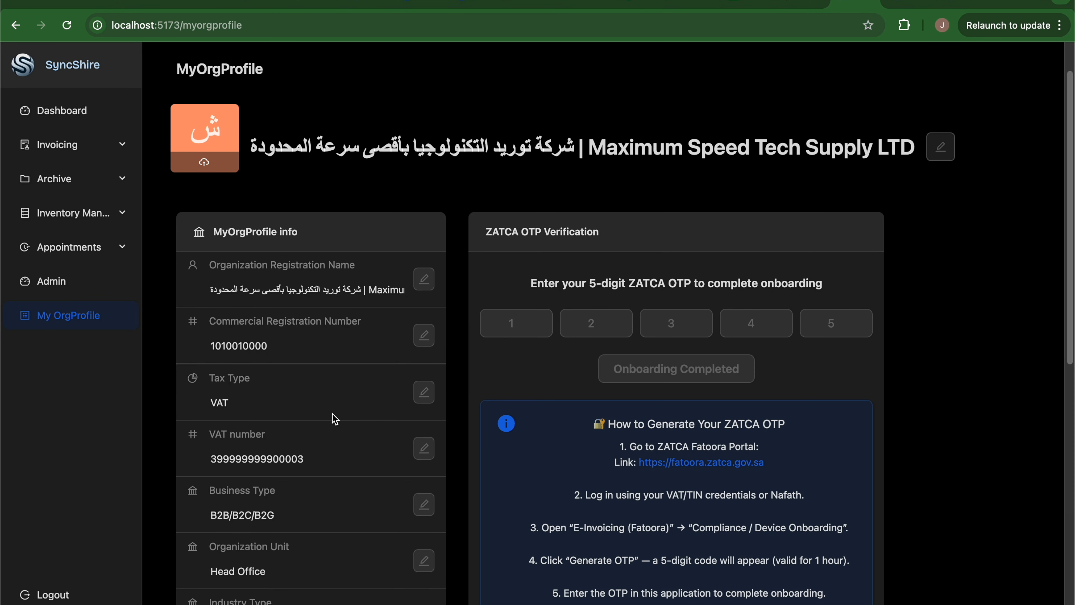
scroll(334, 420, down, 10)
scroll(334, 419, up, 12)
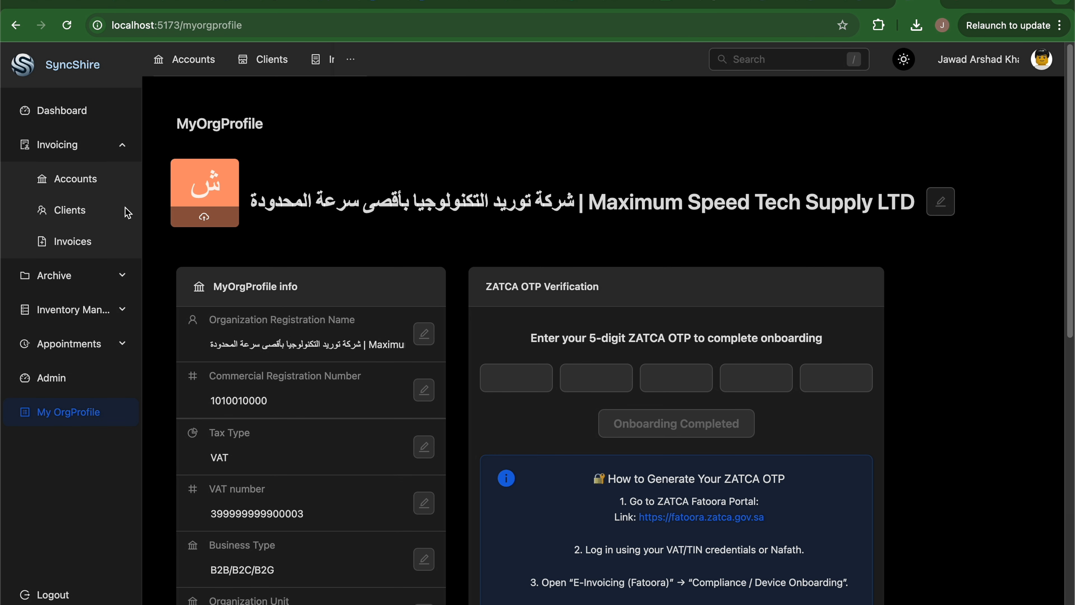
click(83, 189)
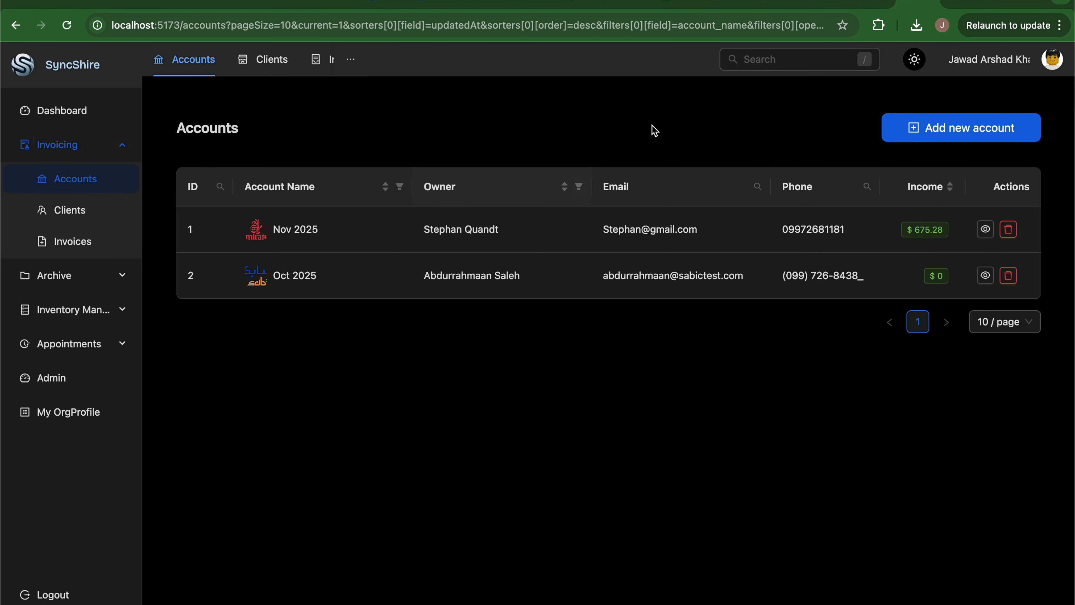
Inspect the Nov 2025 account's details, trying the name edit and cancelling a logo change.
click(986, 229)
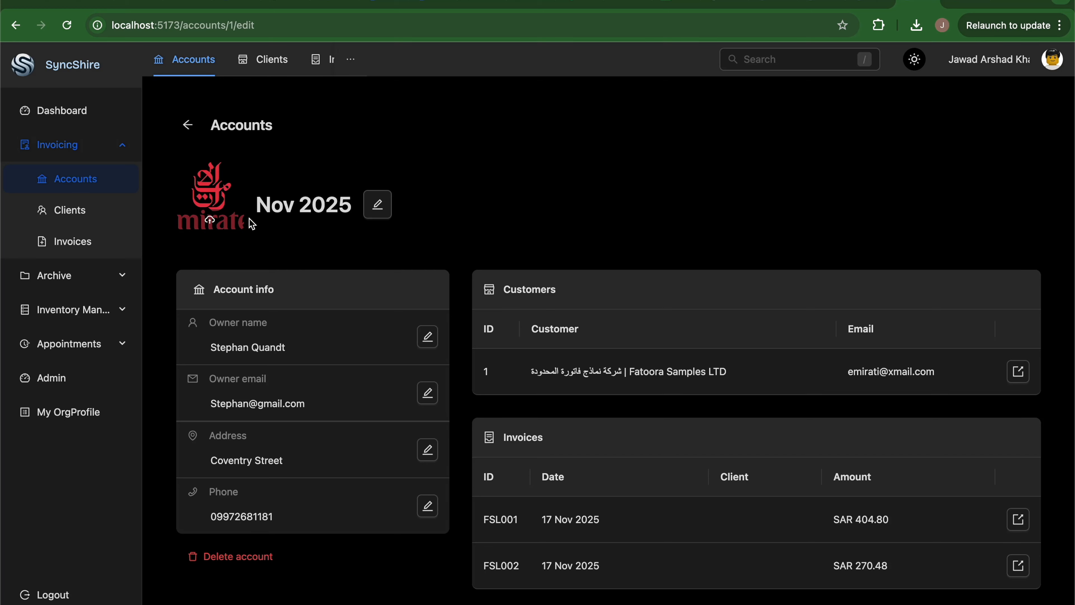
click(378, 204)
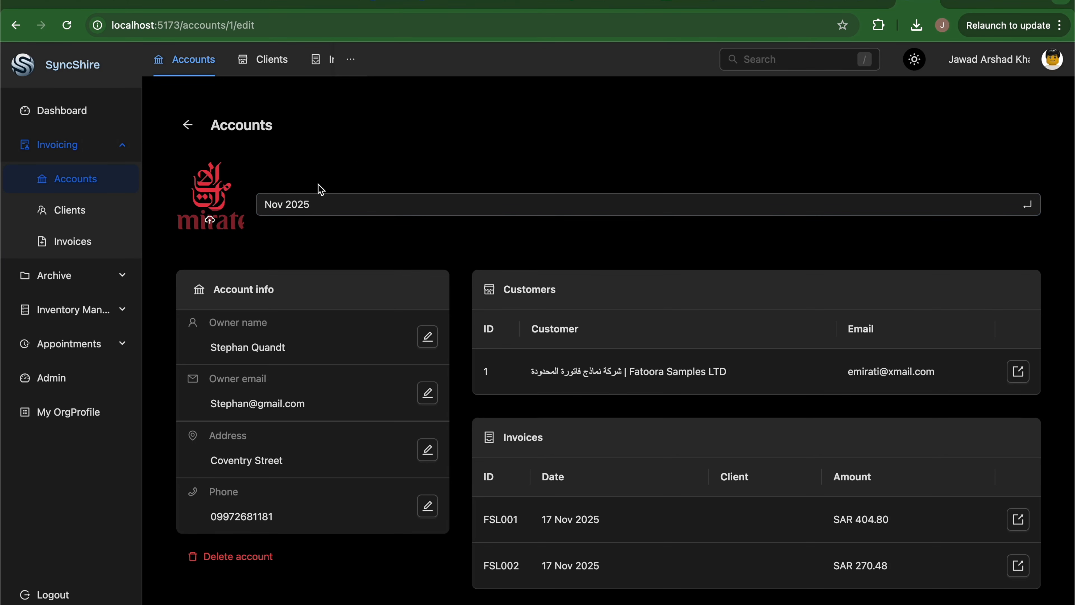
click(211, 219)
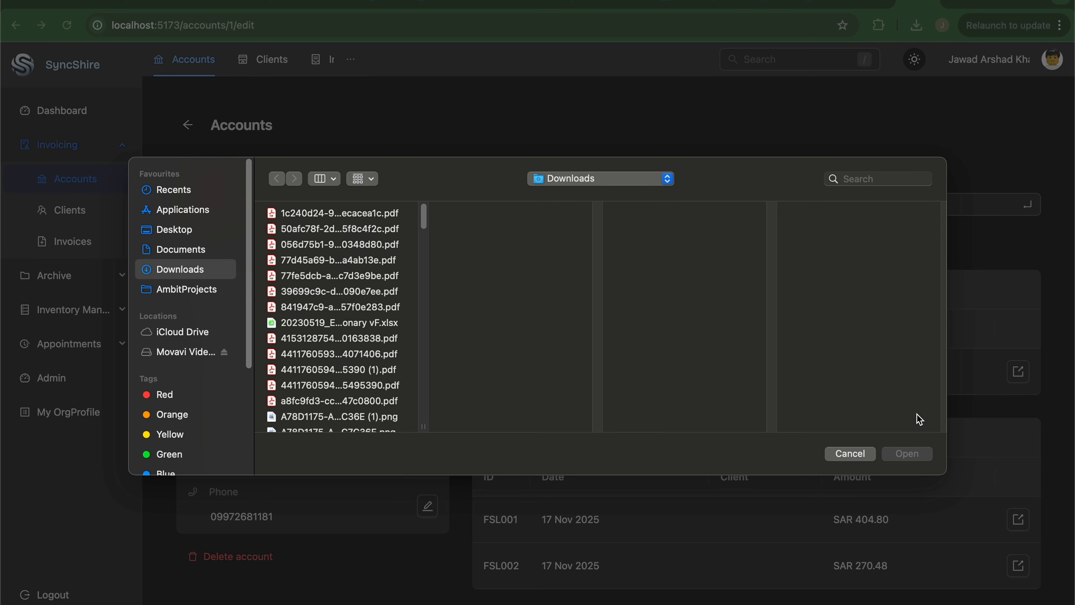
click(859, 453)
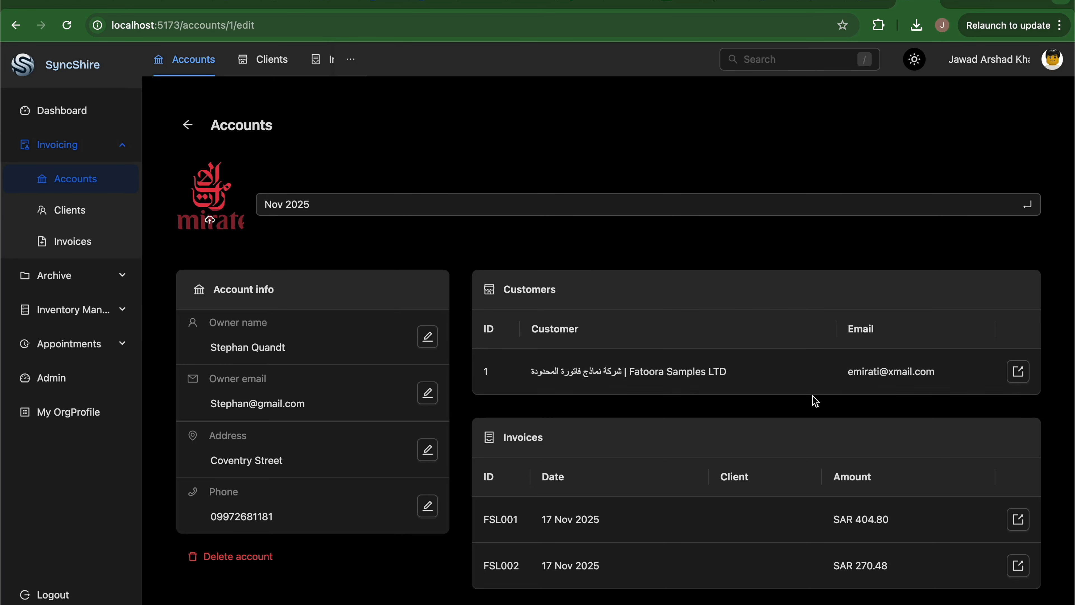
Visit the Fatoora Samples LTD customer page, go back to Accounts and open Add new account.
click(1018, 381)
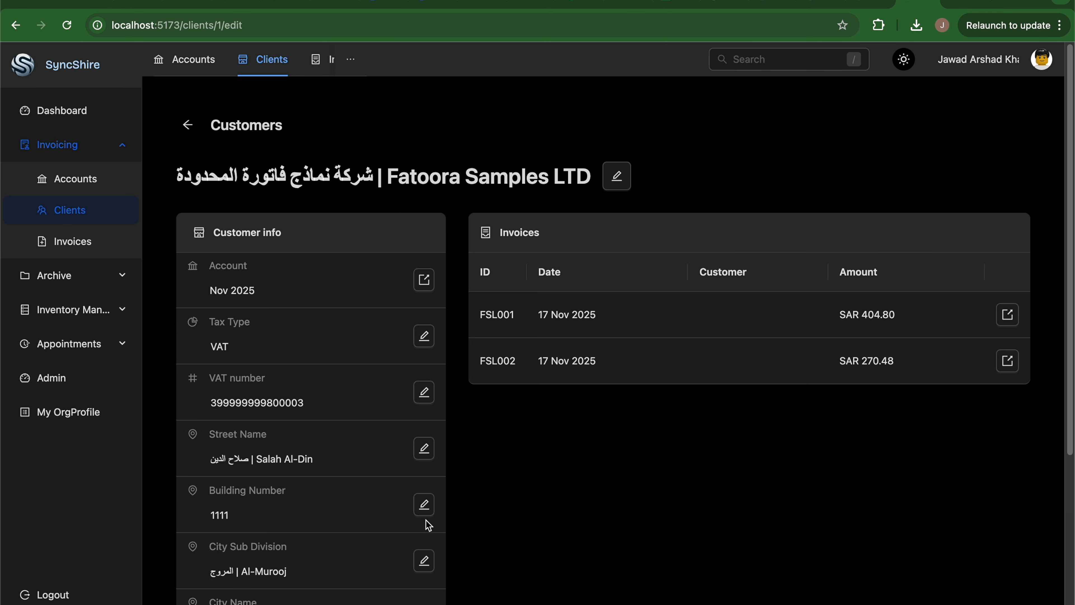
click(105, 193)
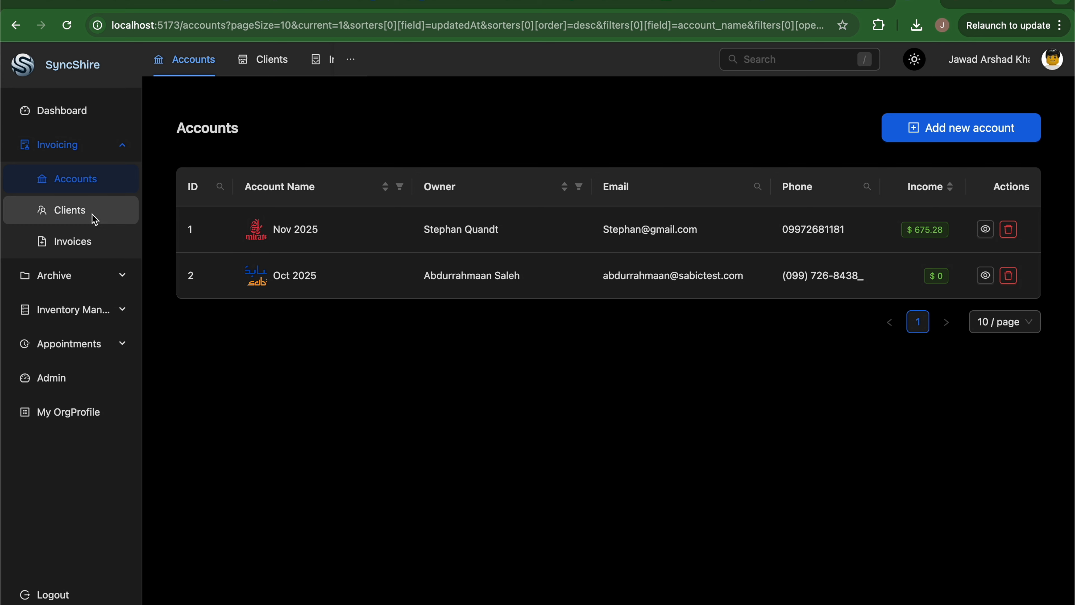
click(93, 212)
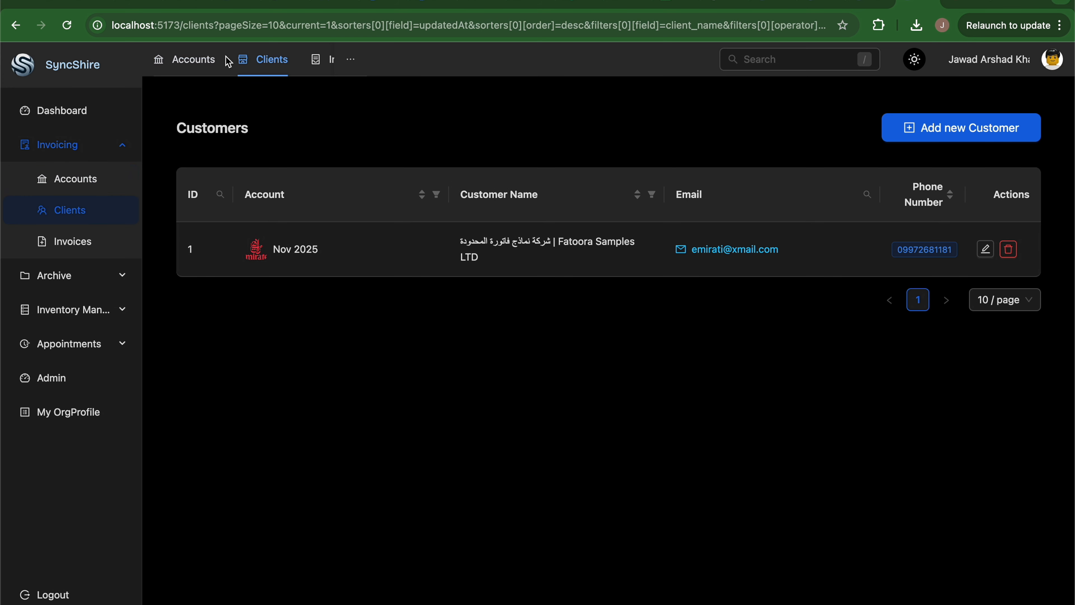
click(196, 63)
click(271, 63)
click(67, 176)
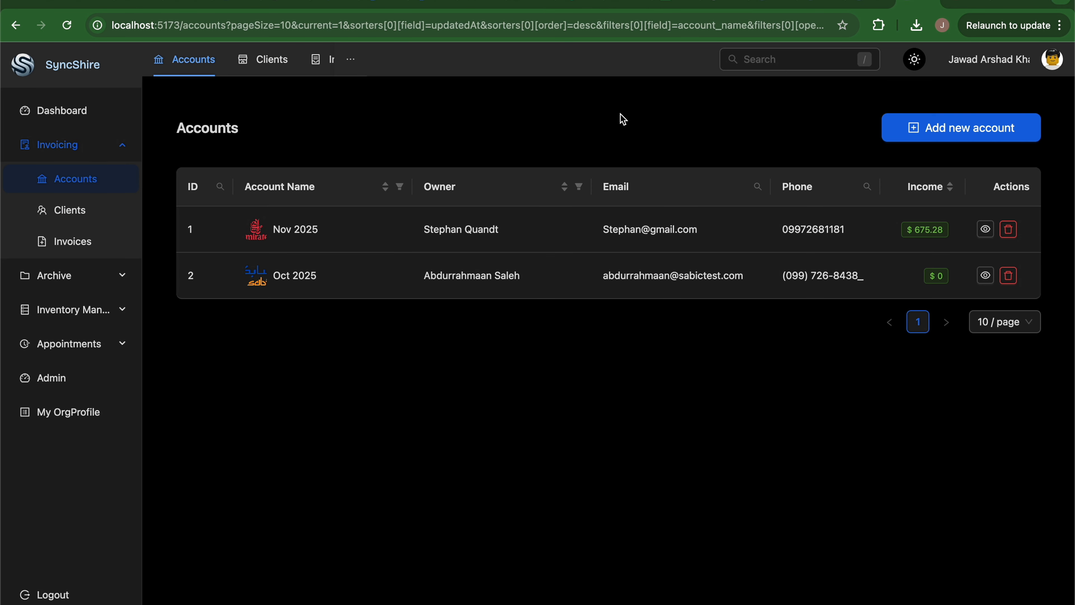
click(967, 140)
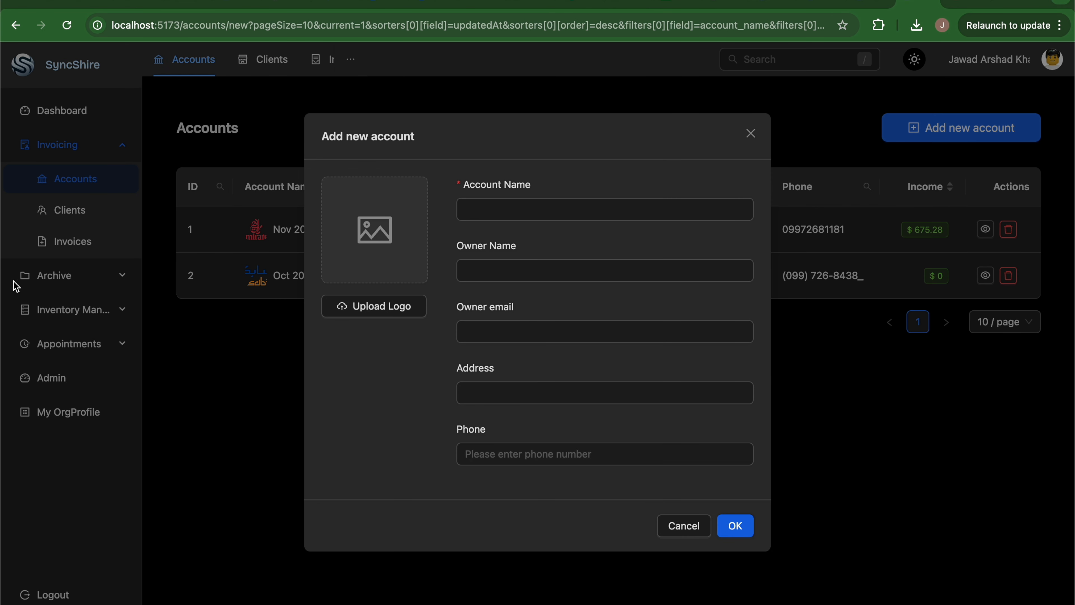
Create the Sept 2025 account with the Saudi-Arabian-Airlines-Logo.png logo and save it.
click(357, 315)
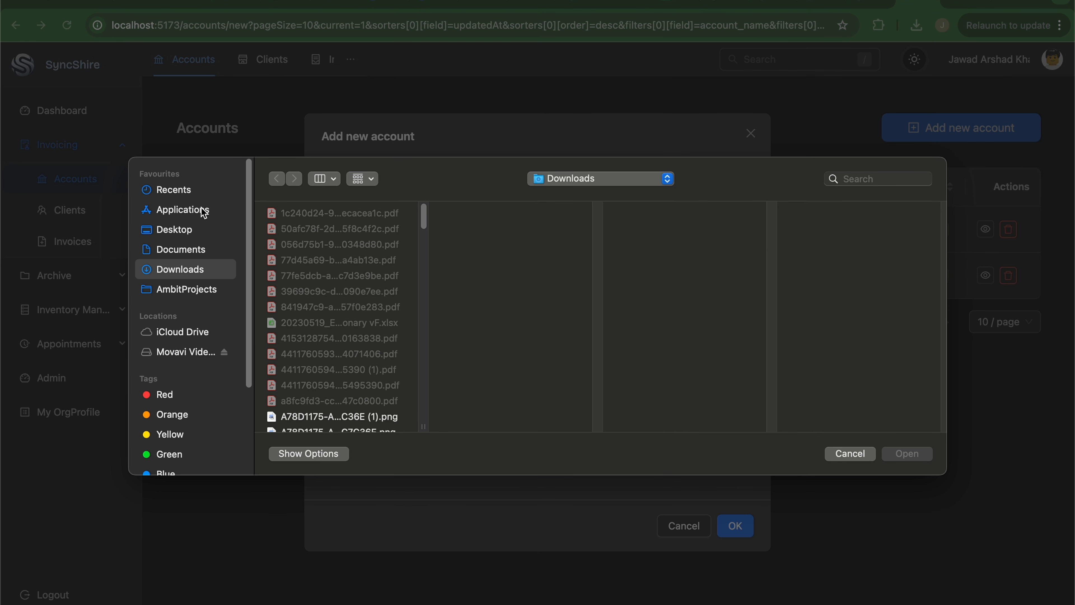
click(881, 179)
text(ara)
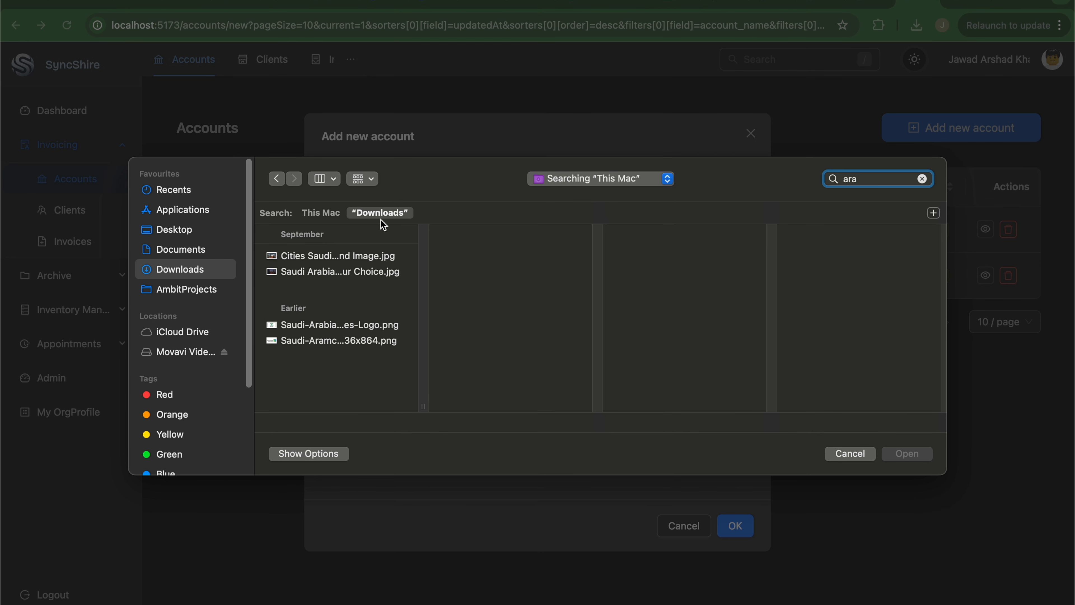
click(331, 325)
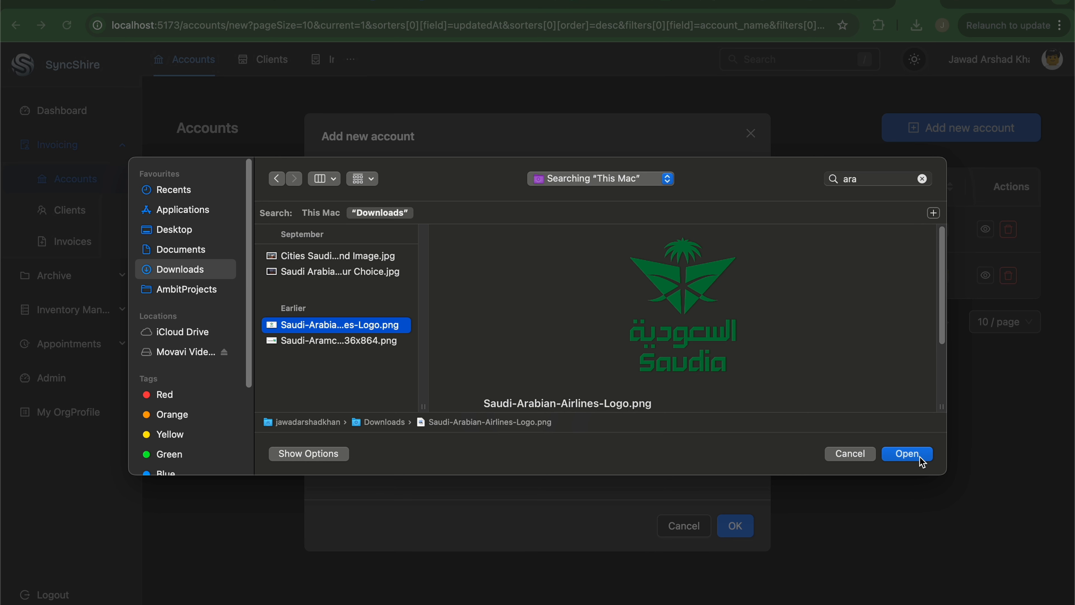
click(907, 454)
click(561, 209)
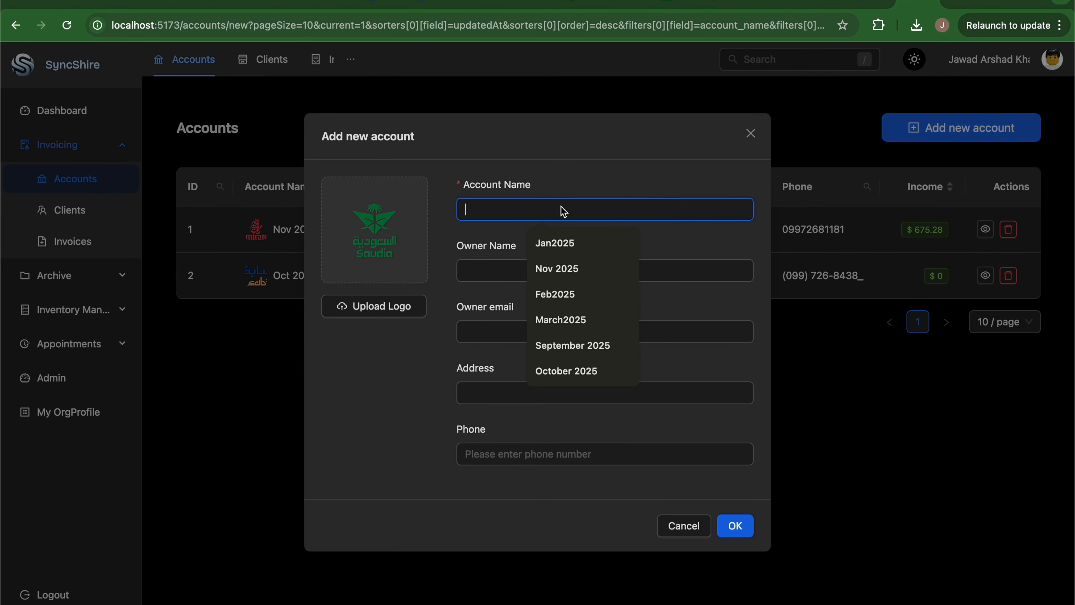
text(Sep)
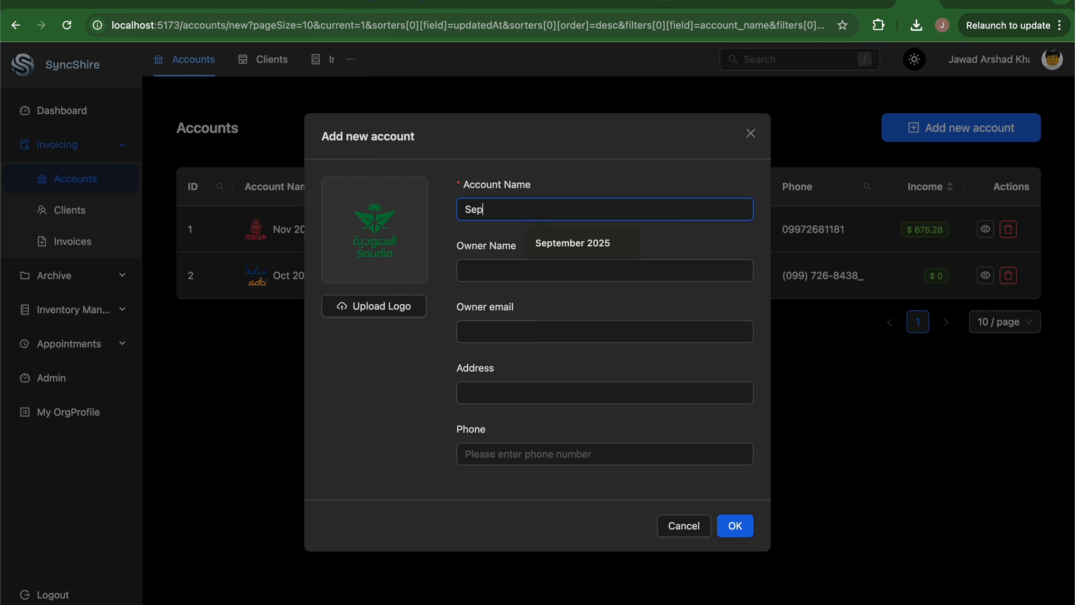
text(t 2025)
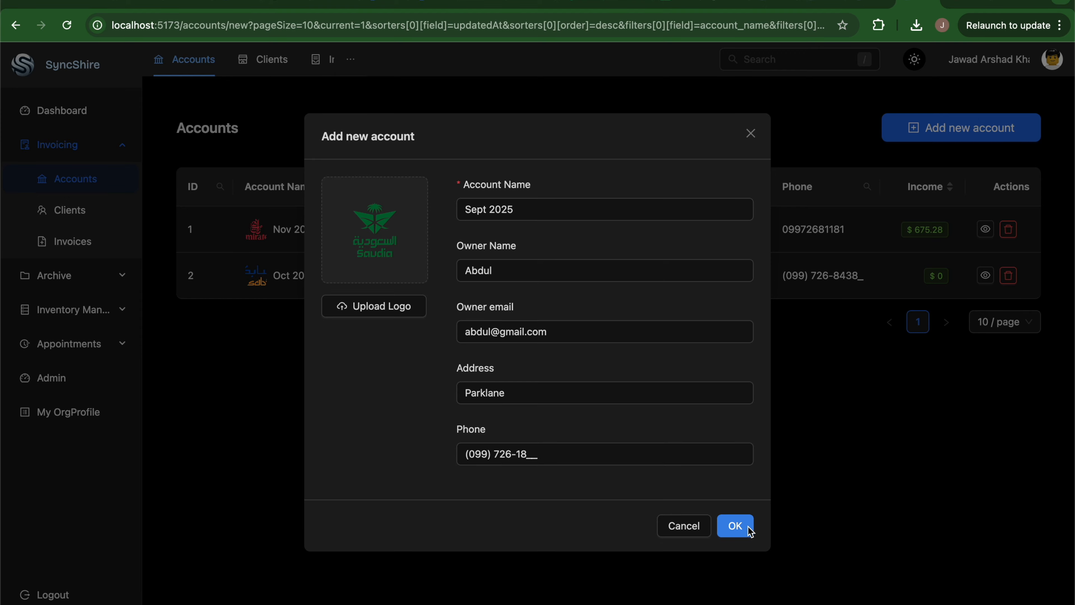
click(735, 525)
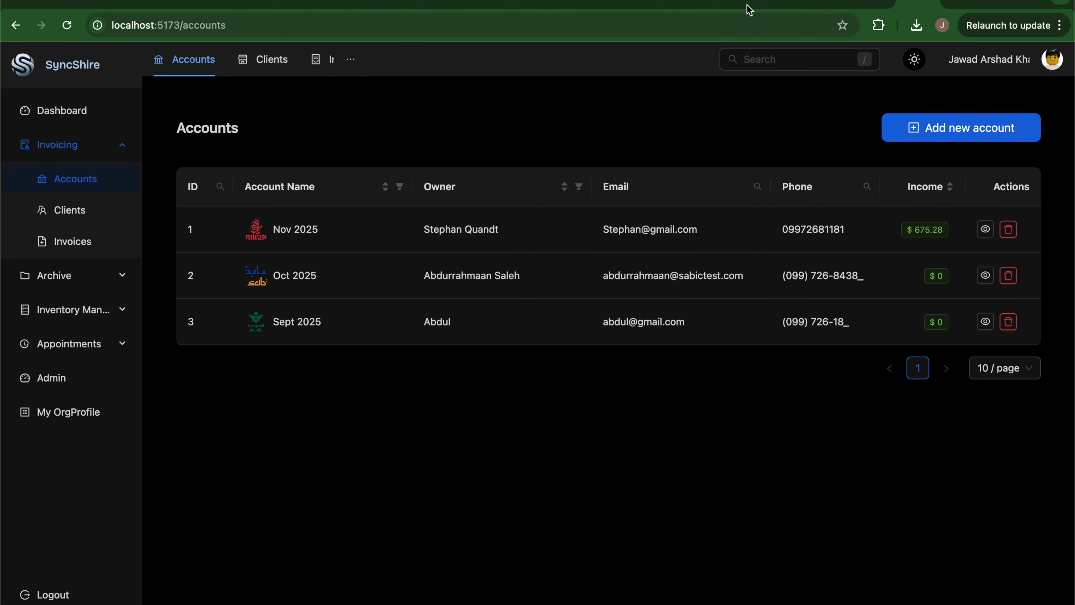
Switch the app between light and dark themes twice, ending on the dark theme.
click(915, 59)
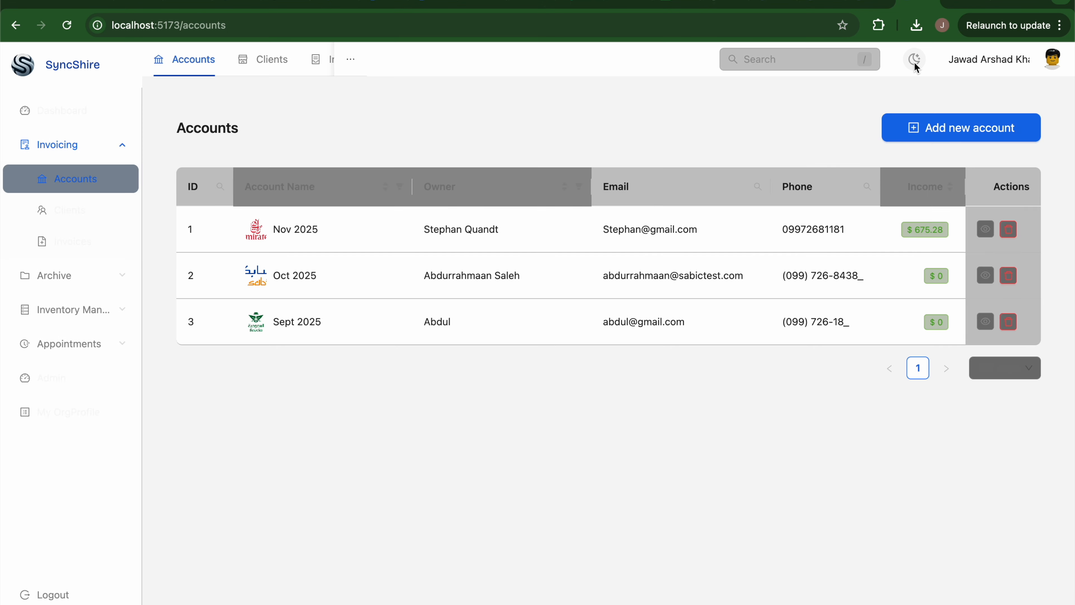
click(915, 59)
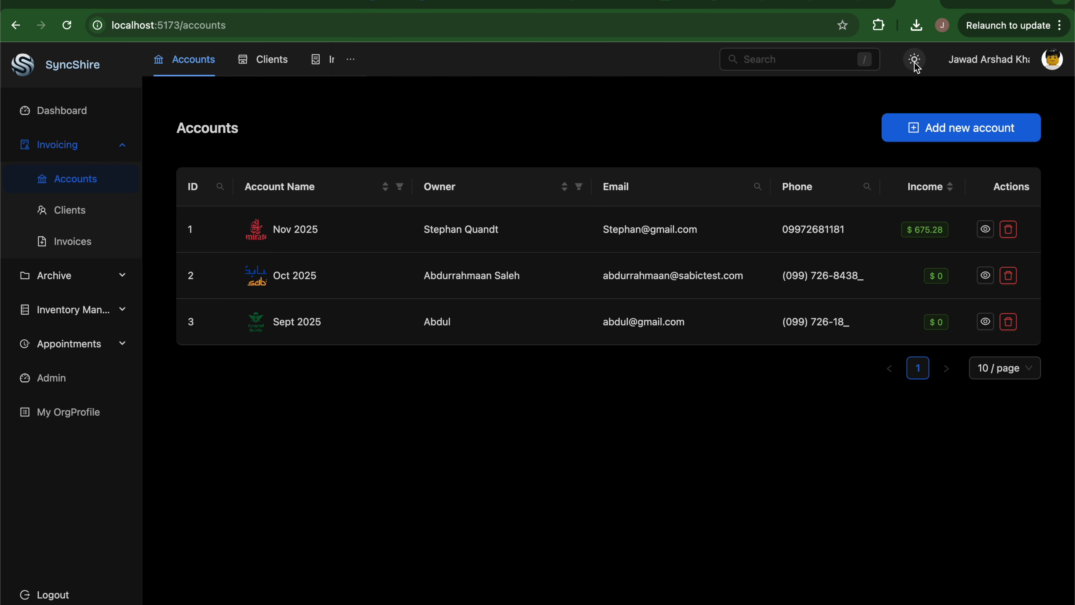
click(914, 60)
click(915, 59)
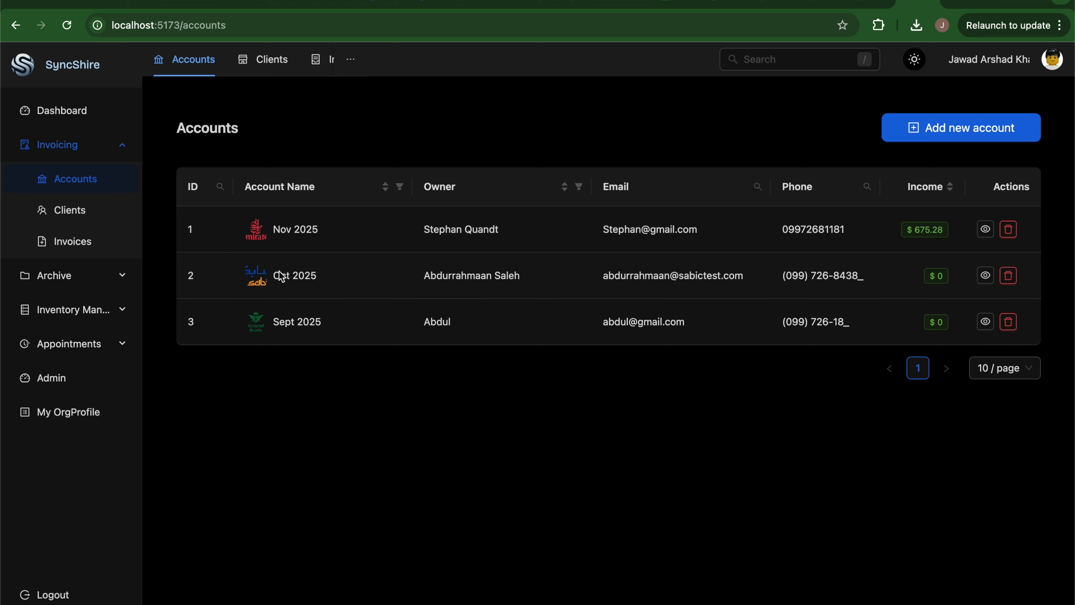
In Clients, check a new customer's account choices, cancel the form, and open Fatoora Samples LTD.
click(73, 220)
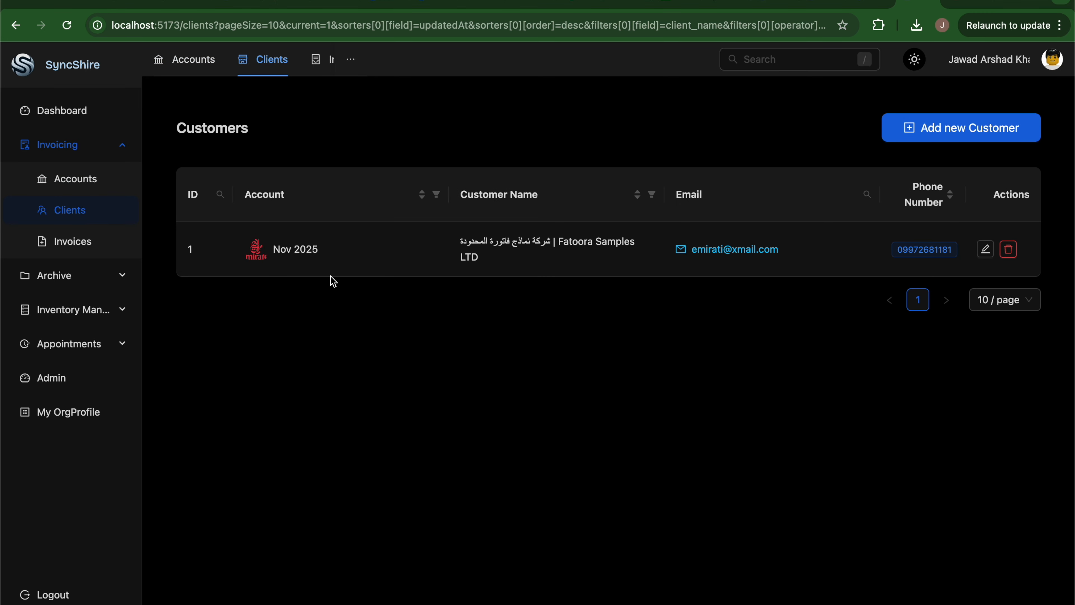
click(933, 132)
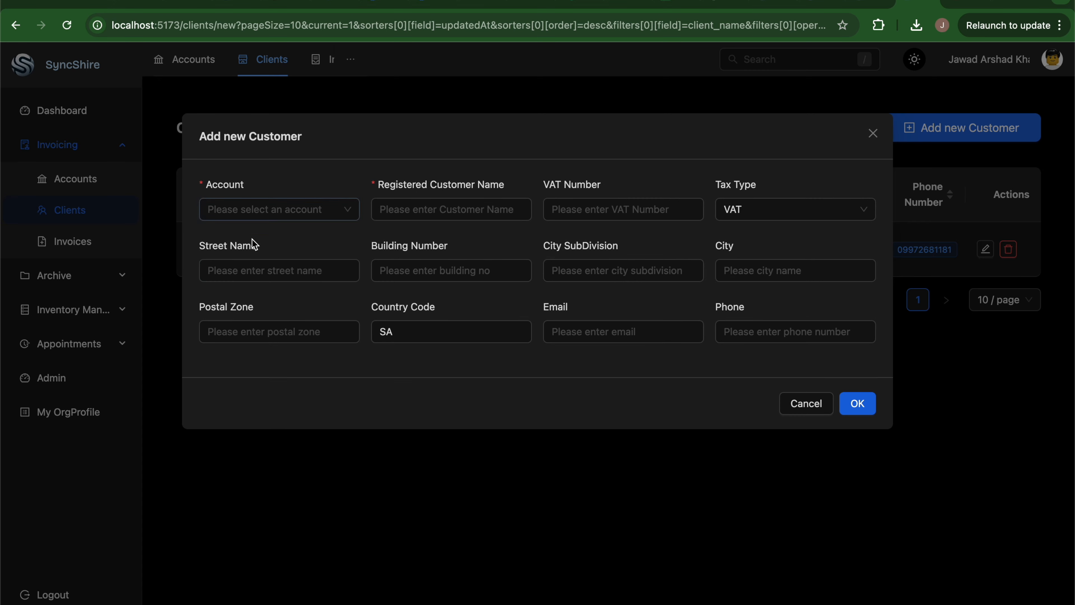
click(279, 209)
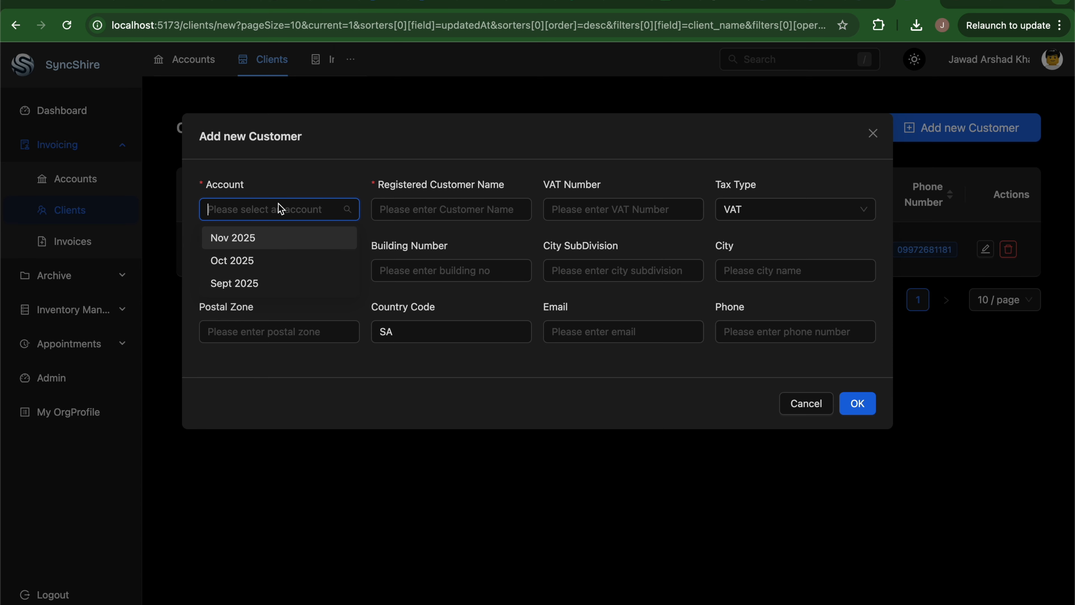
click(308, 180)
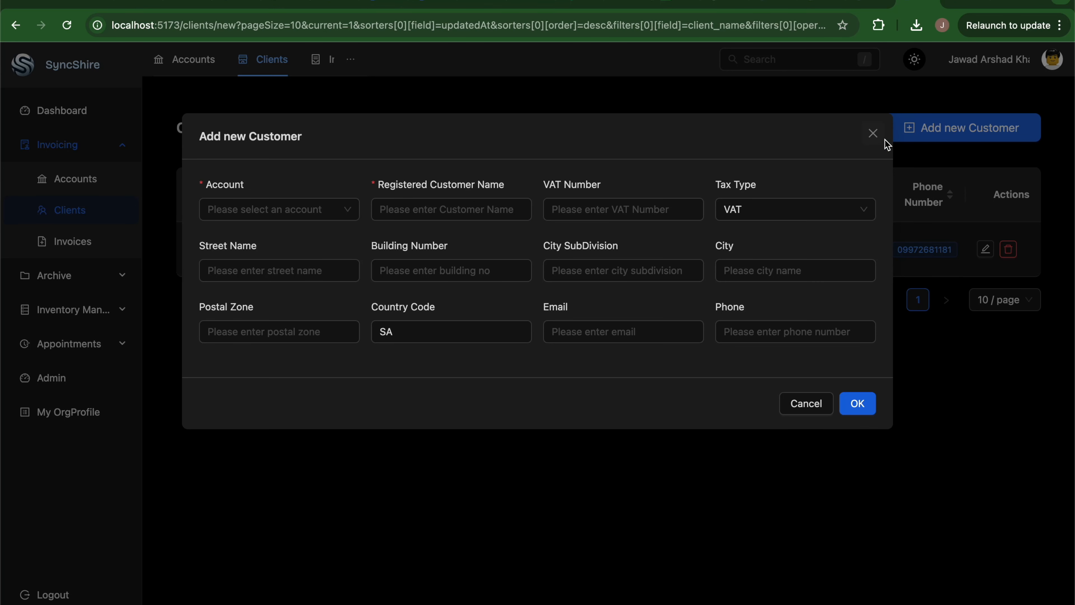
click(873, 133)
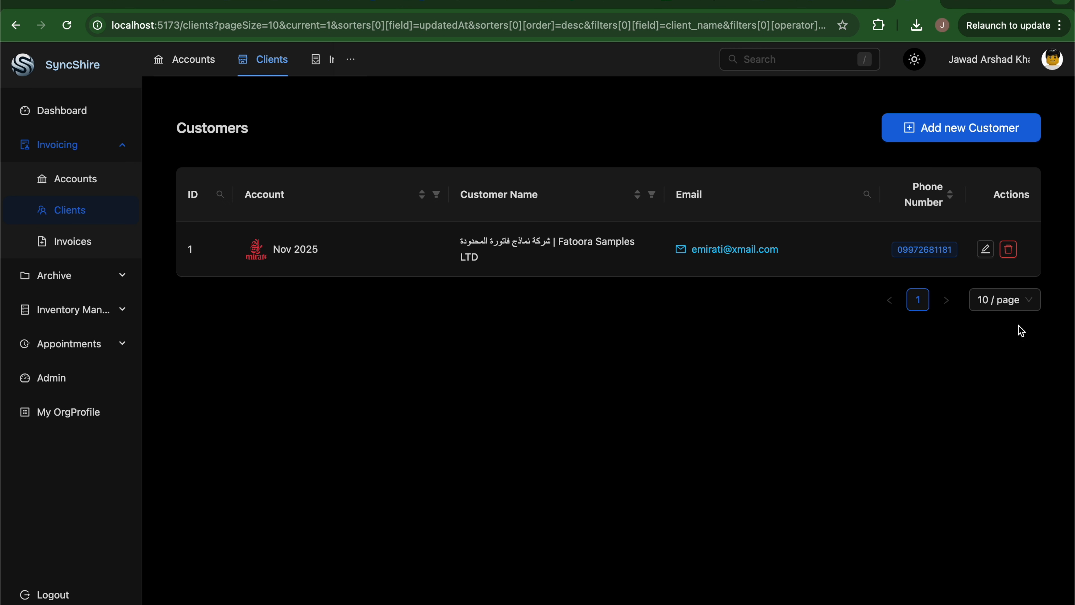
click(986, 249)
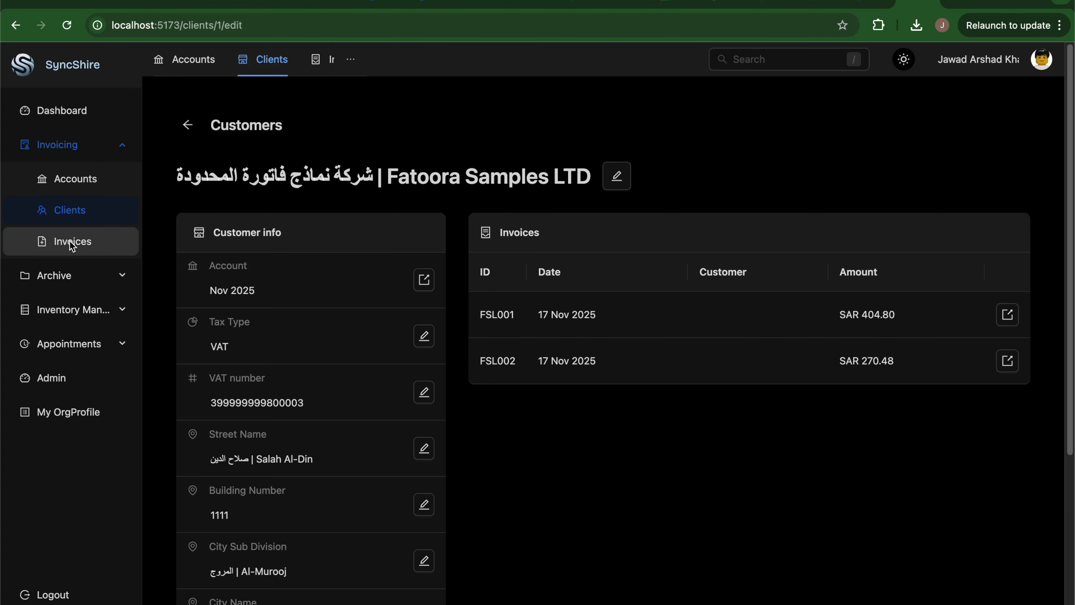
Start a new invoice with Standard type and Standard sub-type.
click(101, 248)
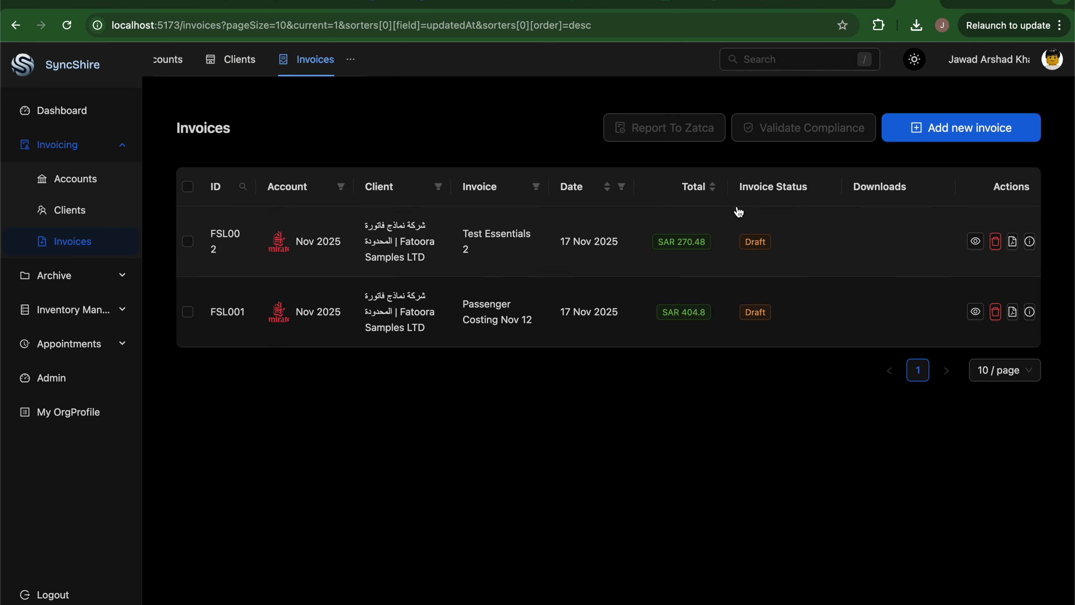
click(966, 134)
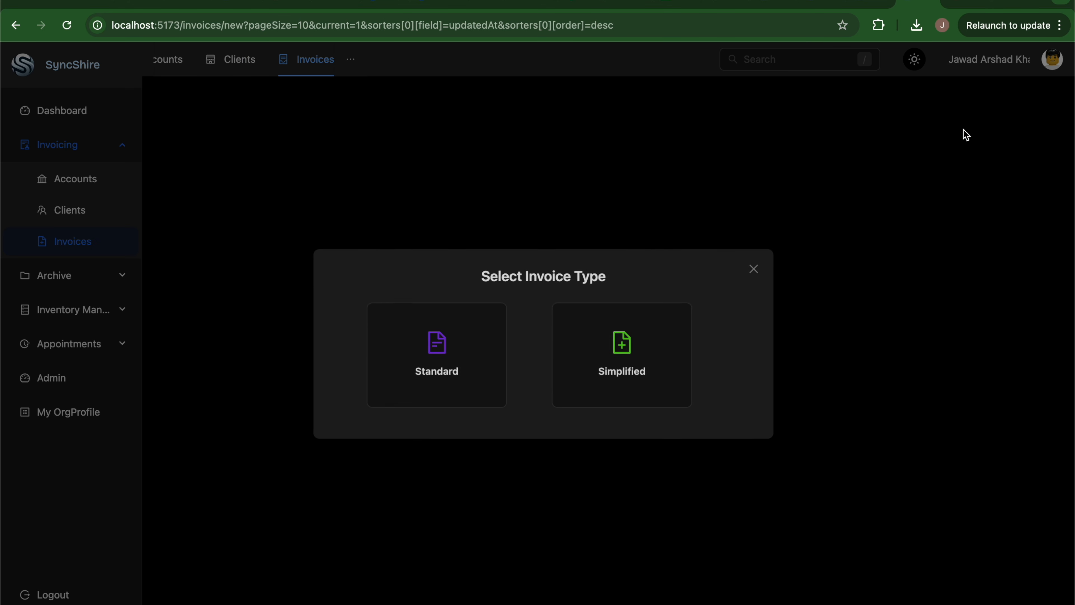
click(450, 386)
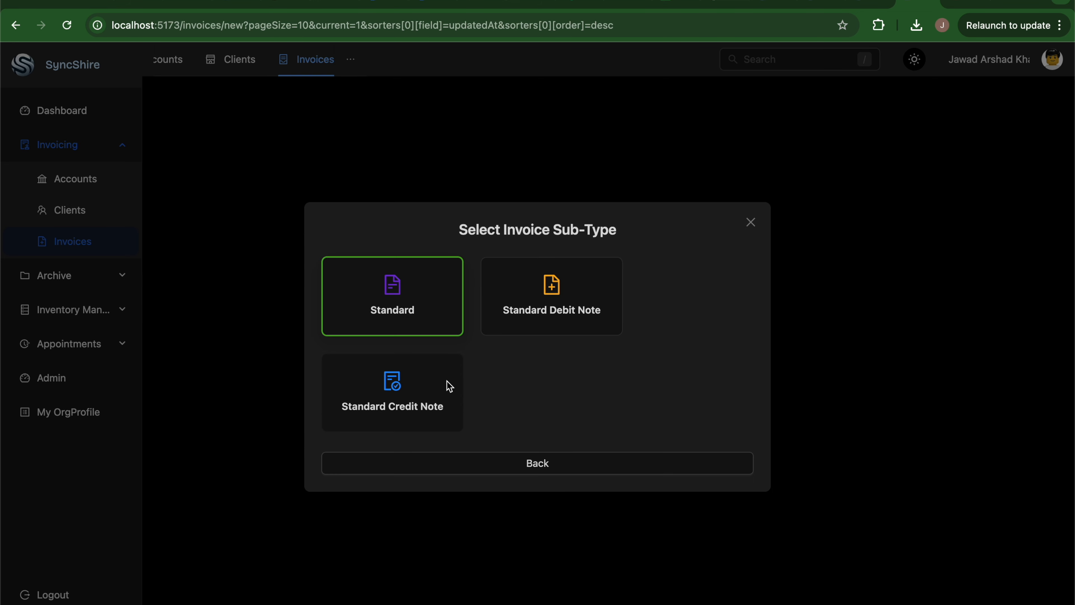
click(386, 321)
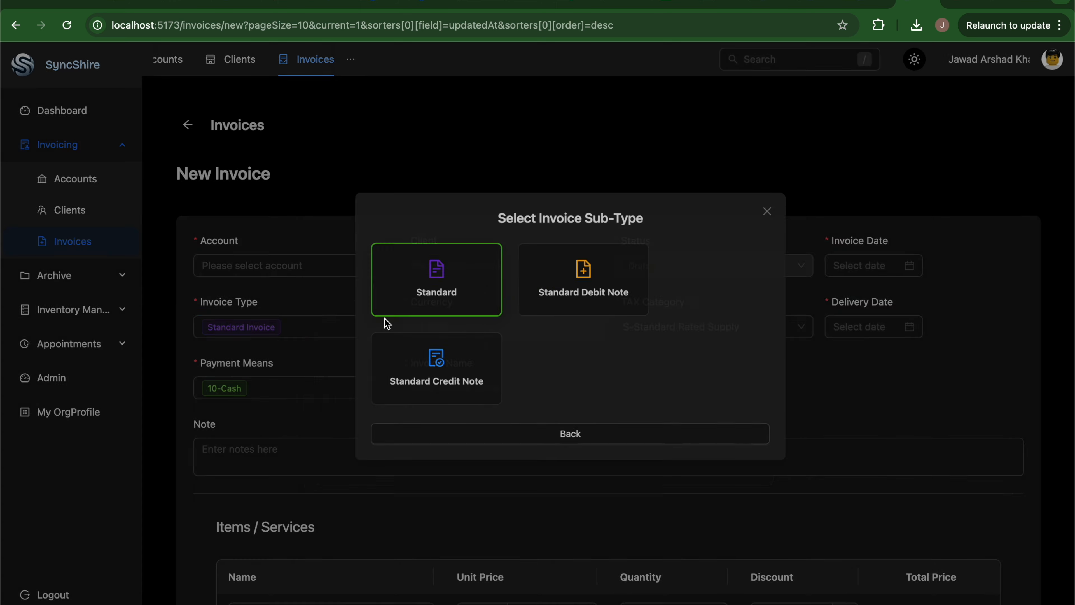
Set the invoice's client to Fatoora Samples and its account to Oct 2025.
click(249, 267)
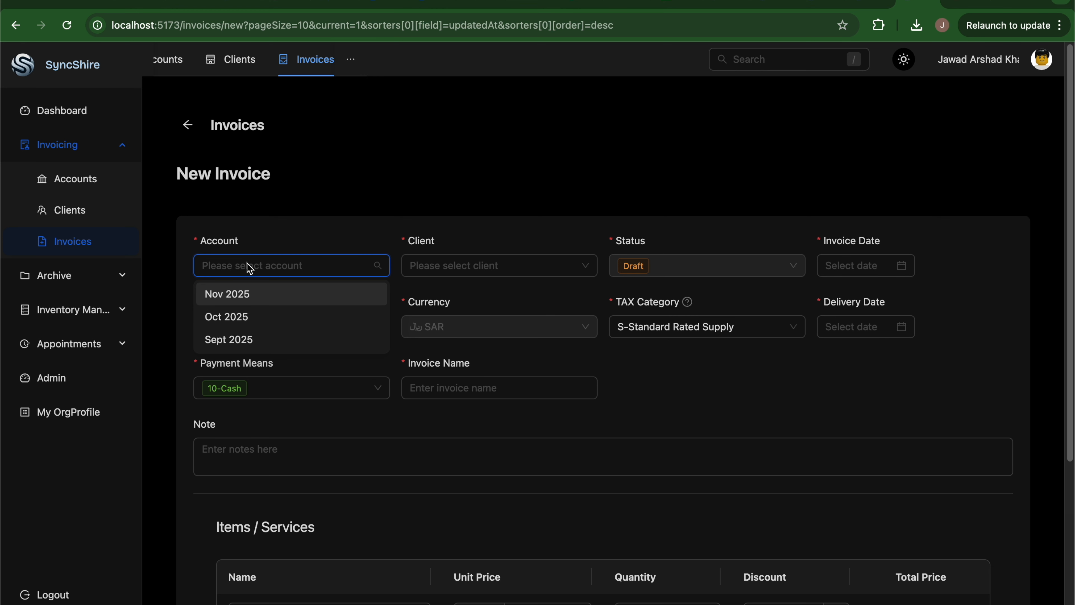
click(254, 303)
click(525, 266)
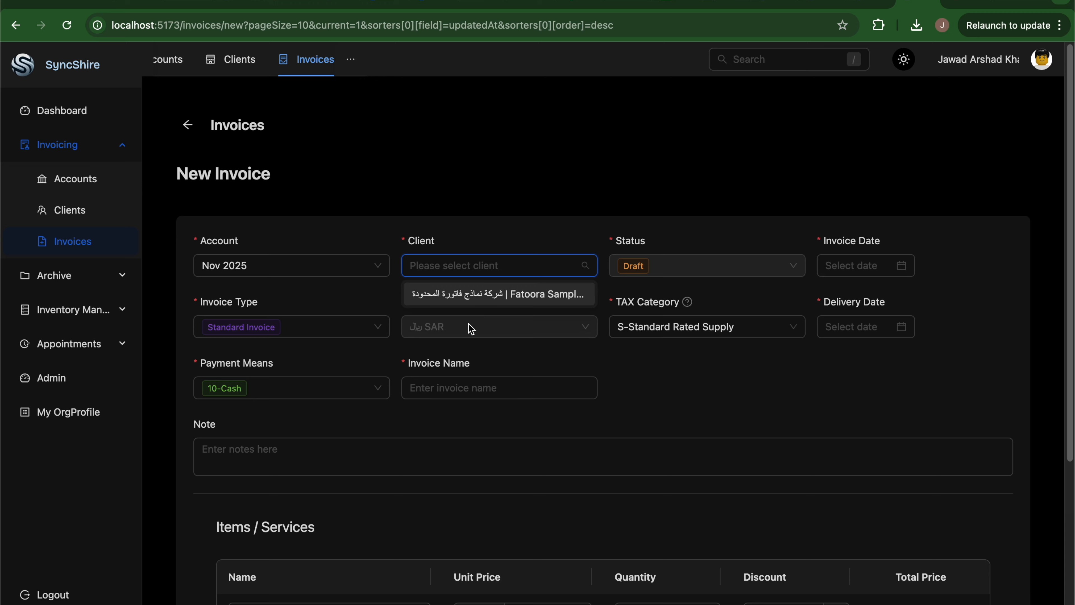
click(505, 301)
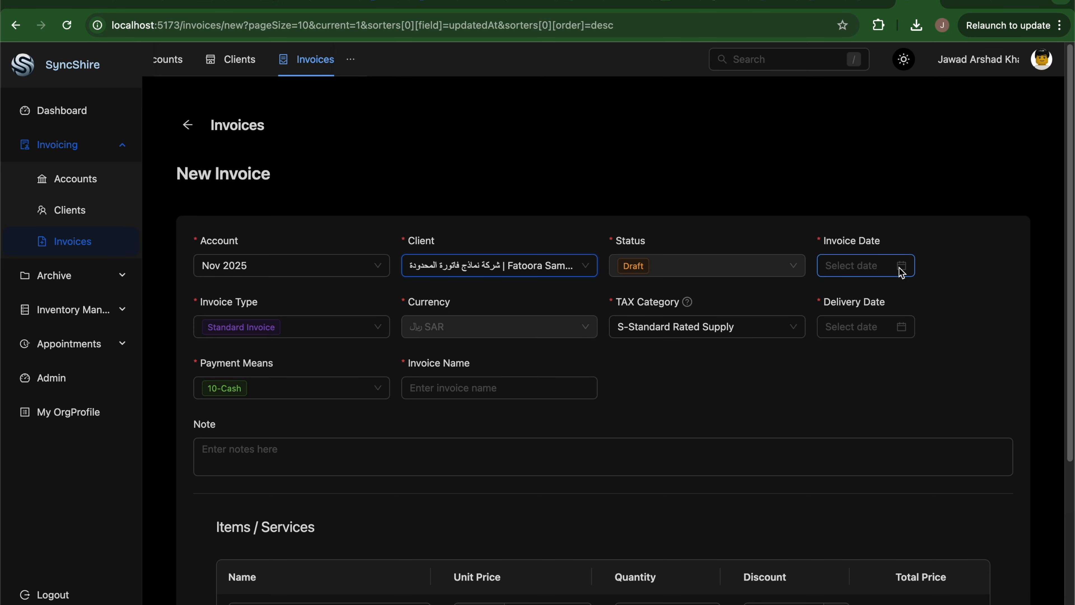
click(326, 259)
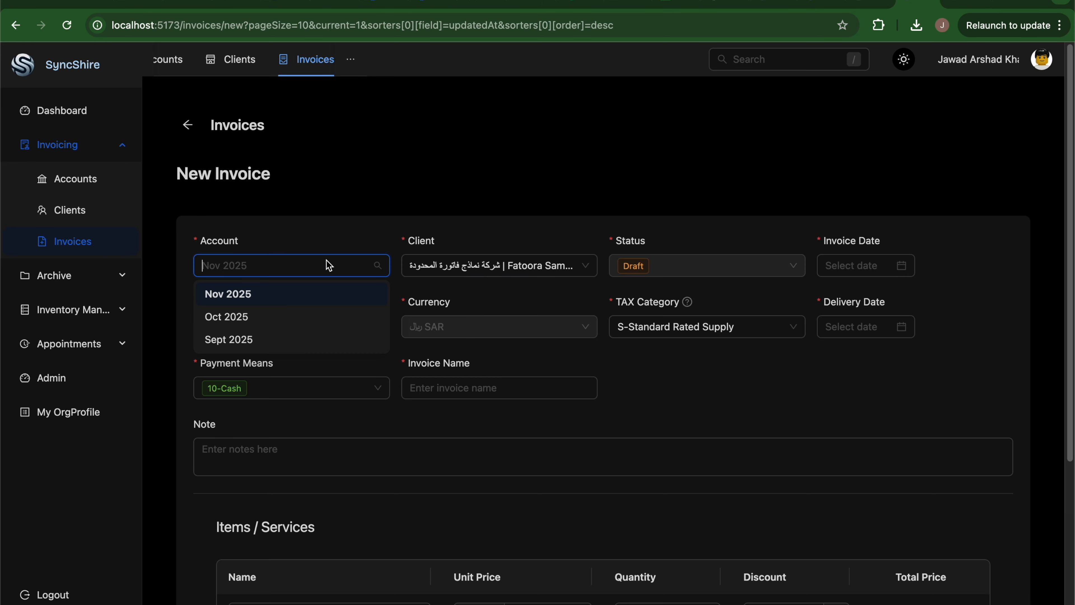
click(251, 324)
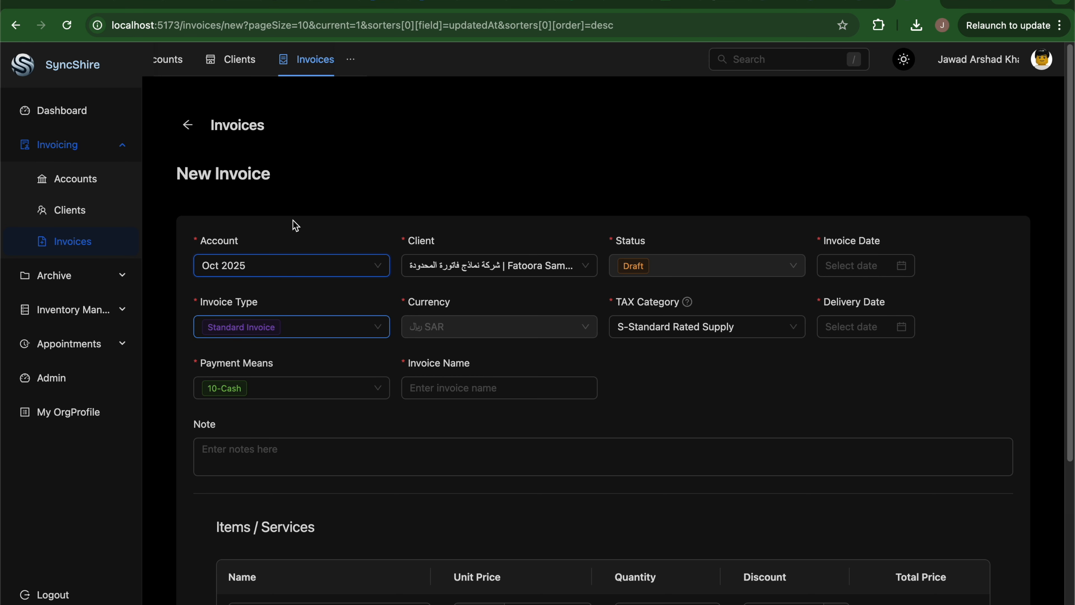
Set invoice and delivery dates to today, 17-11-2025, and name the invoice 'Items'.
click(903, 267)
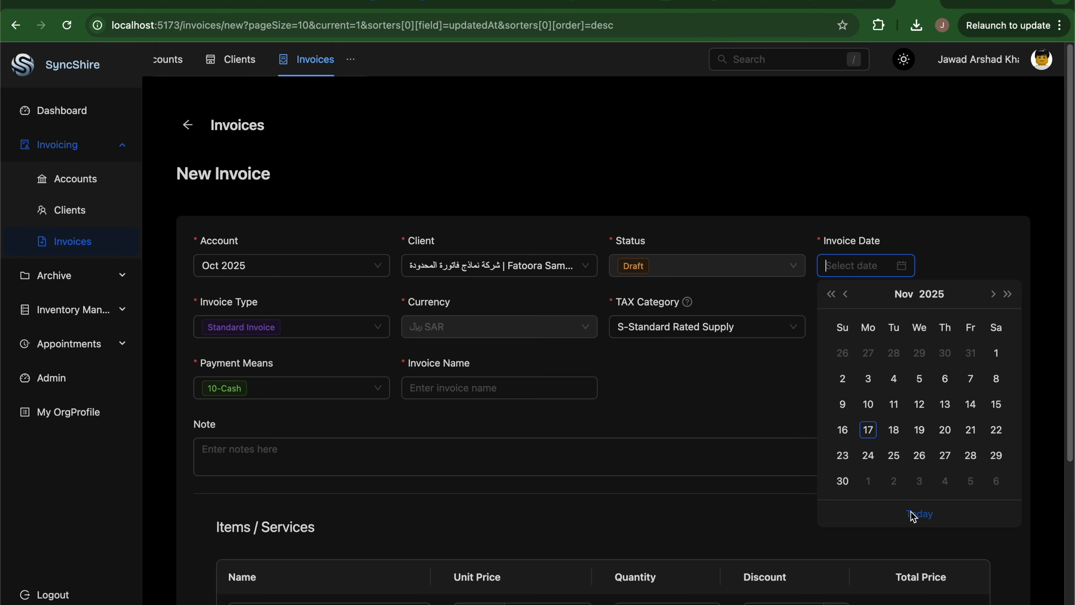
click(919, 514)
click(904, 330)
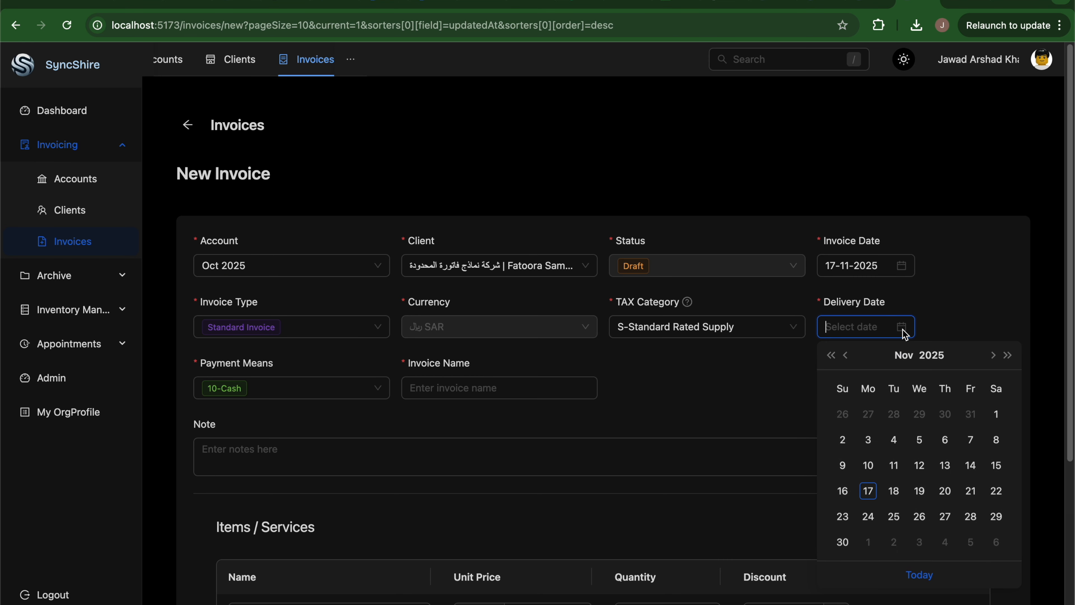
click(927, 577)
click(478, 387)
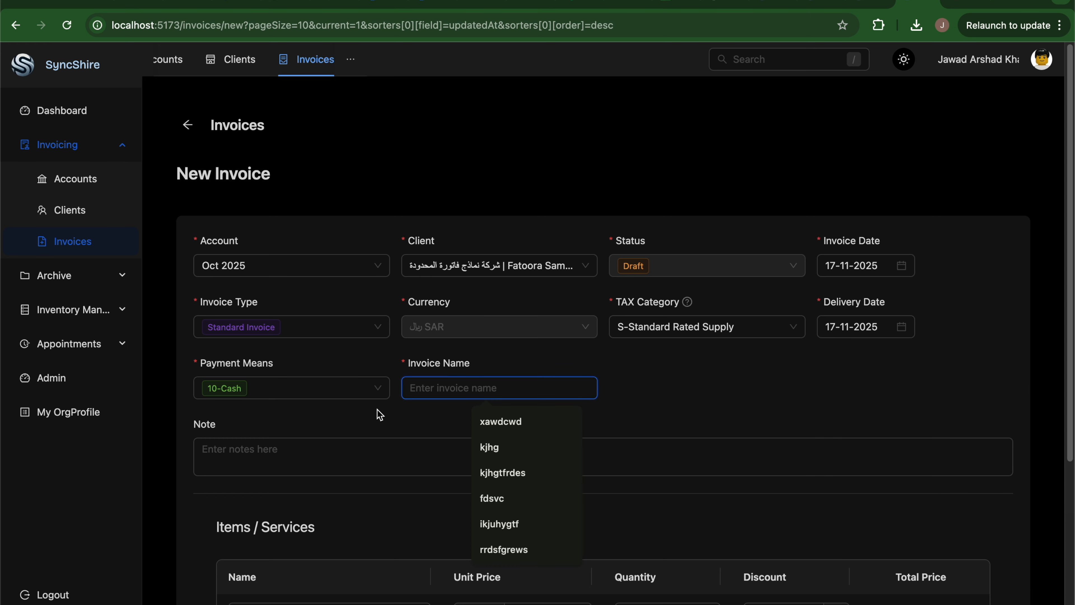
text(Items)
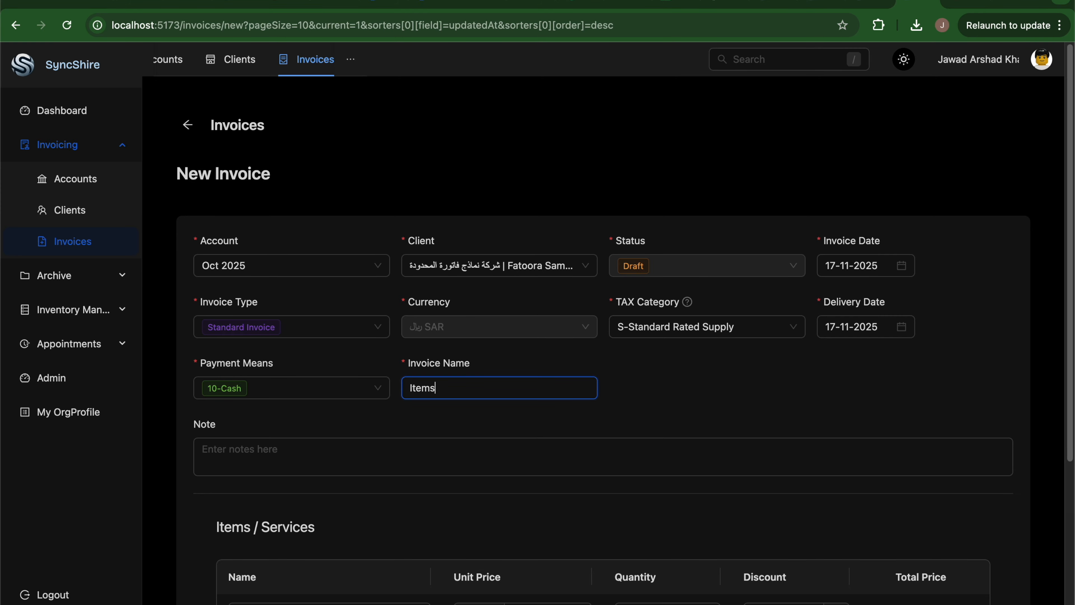
click(260, 445)
scroll(246, 381, down, 3)
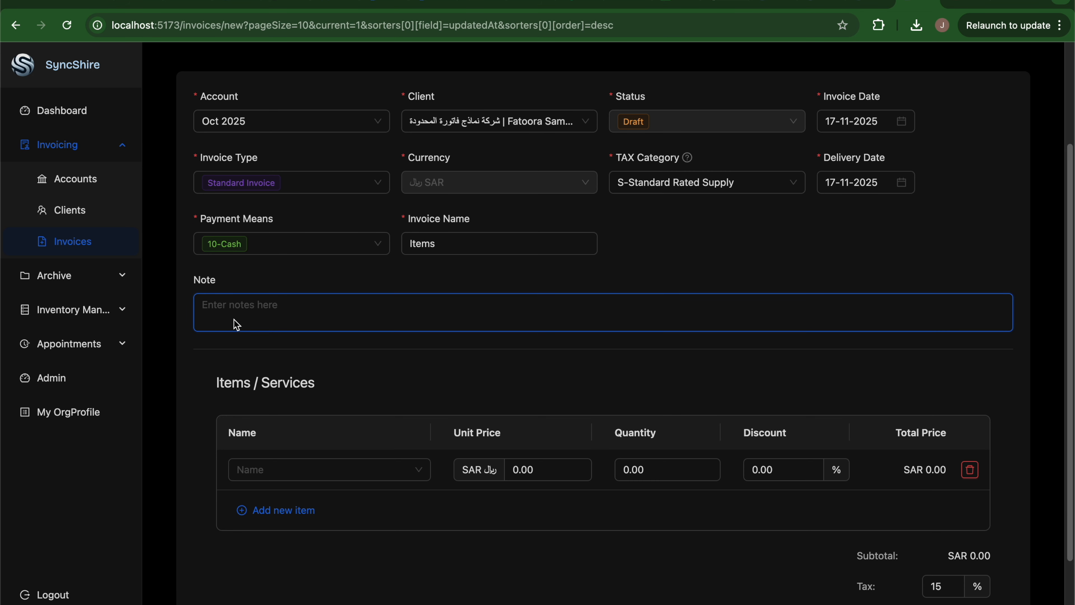
click(326, 470)
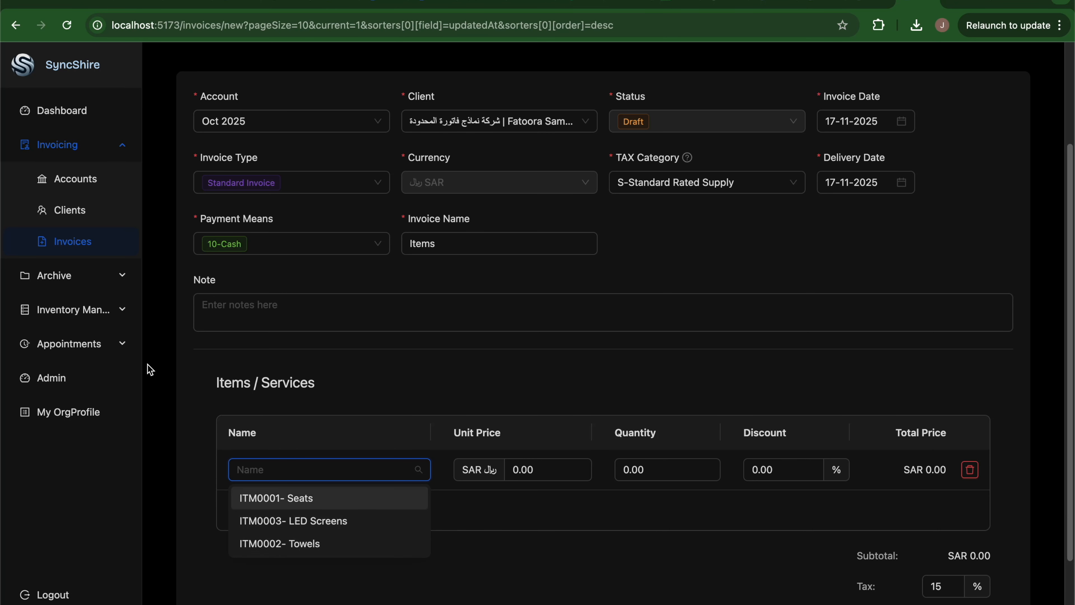
Put ITM0001- Seats on the first invoice line with quantity 4.
click(119, 318)
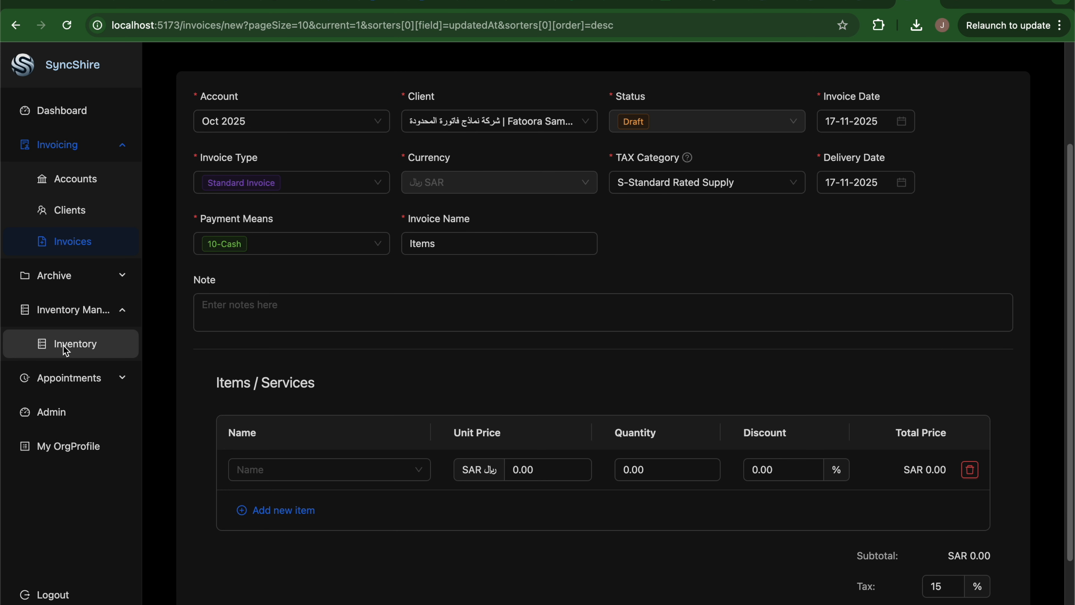
click(368, 477)
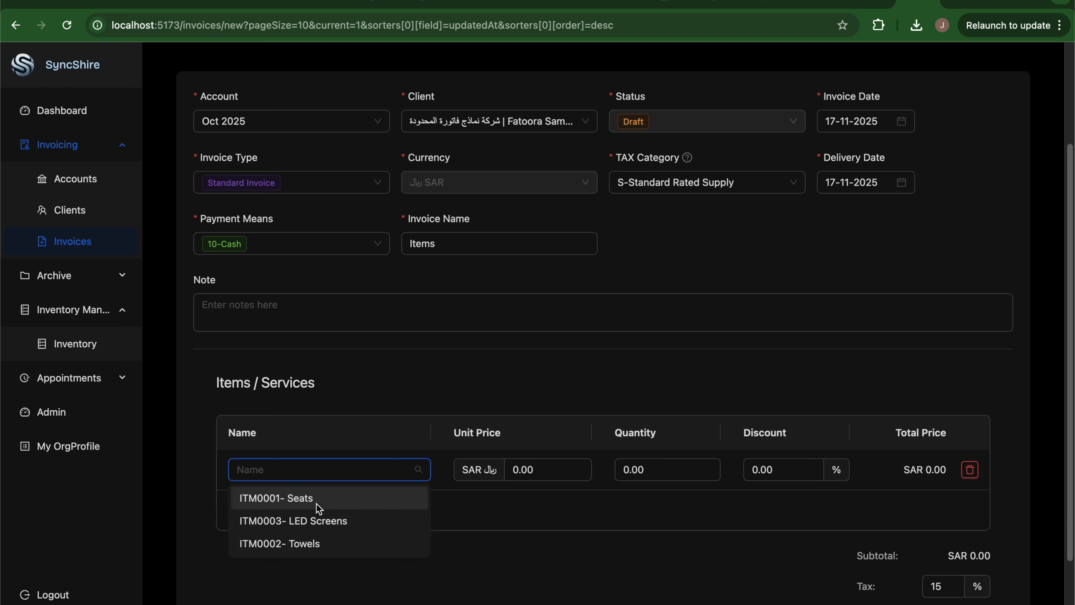
click(297, 500)
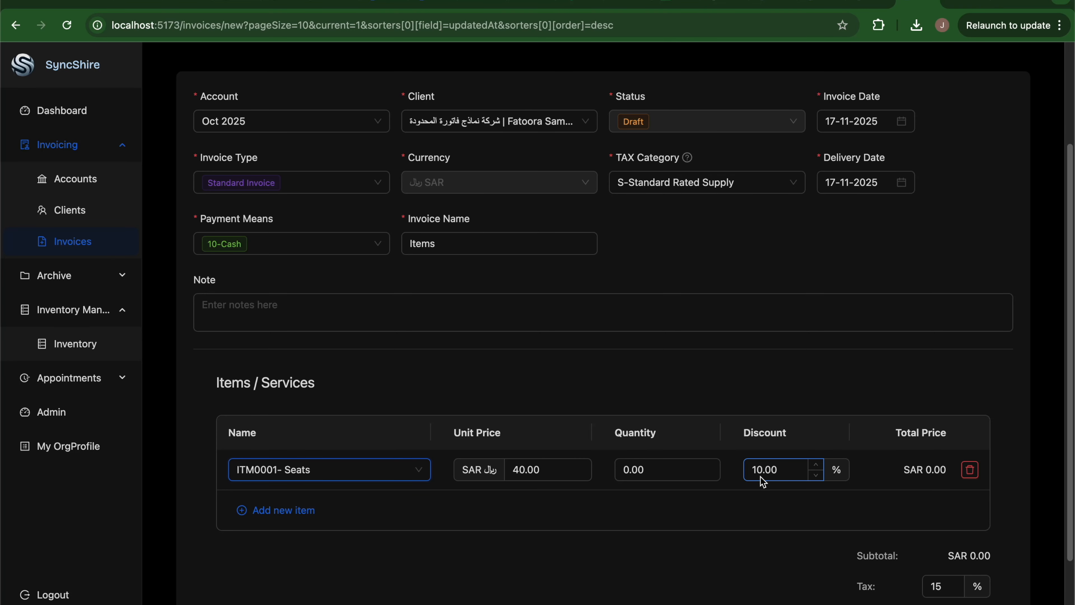
click(712, 466)
click(712, 466)
click(713, 468)
click(713, 467)
scroll(714, 471, down, 3)
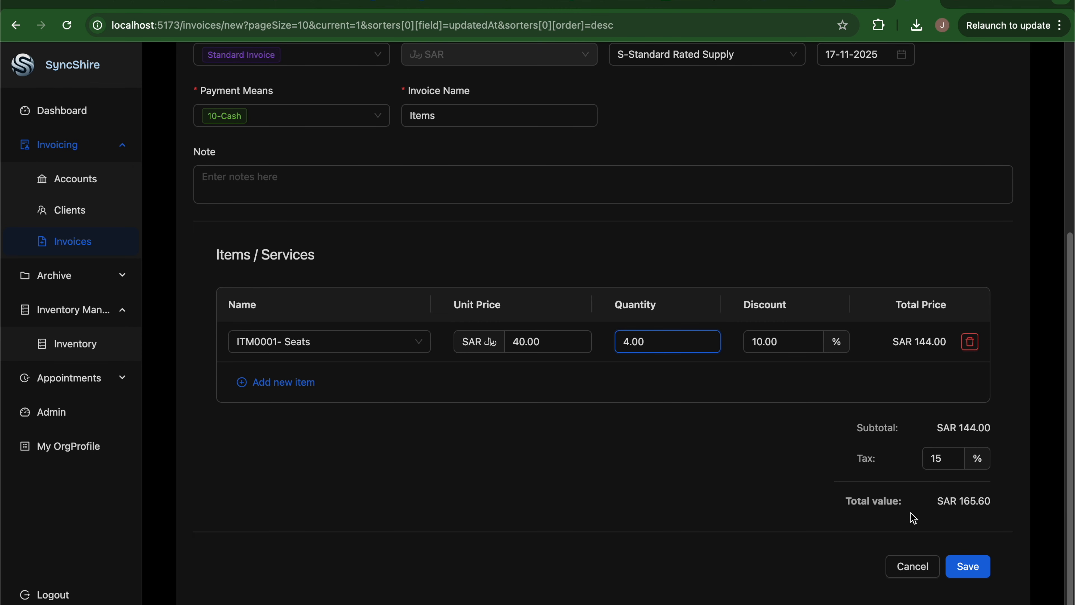
Add a second line of 4 ITM0003- LED Screens and save the invoice as FSL003.
click(263, 383)
click(297, 383)
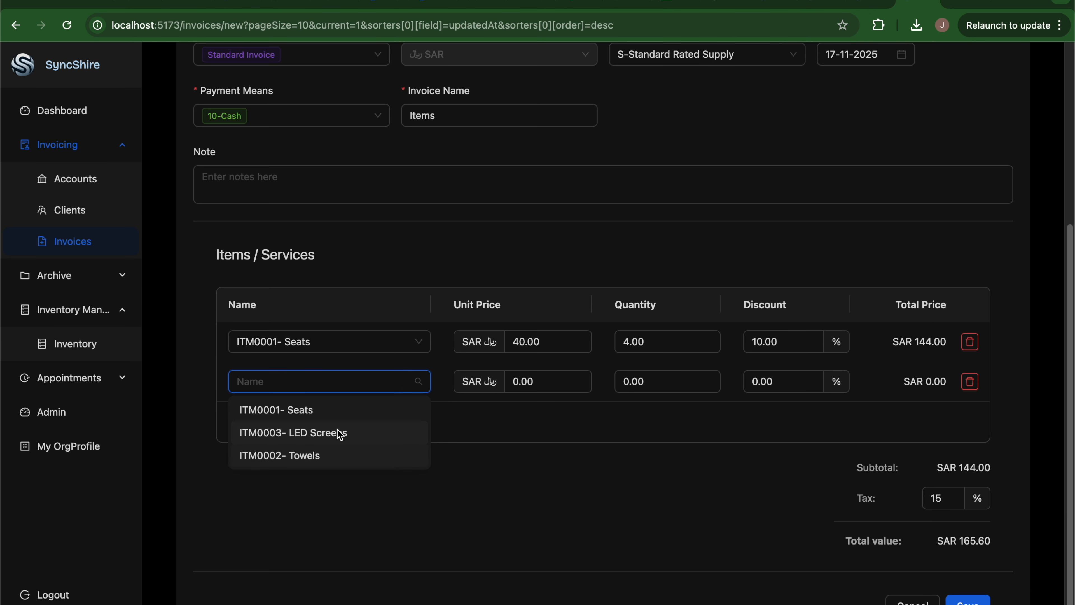
click(341, 439)
click(714, 378)
click(713, 378)
click(714, 378)
click(714, 378)
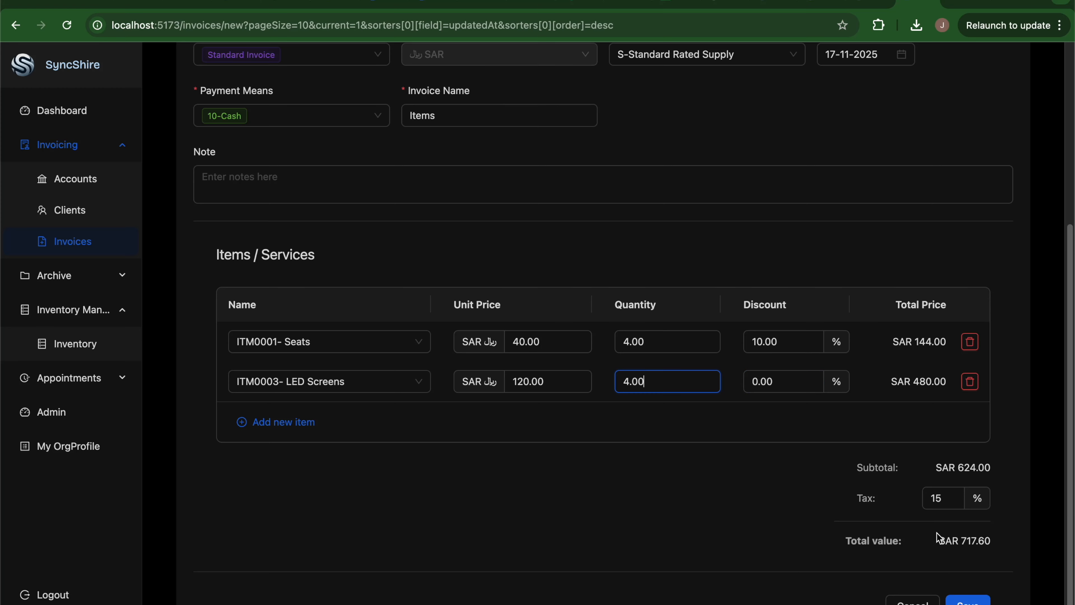
click(969, 601)
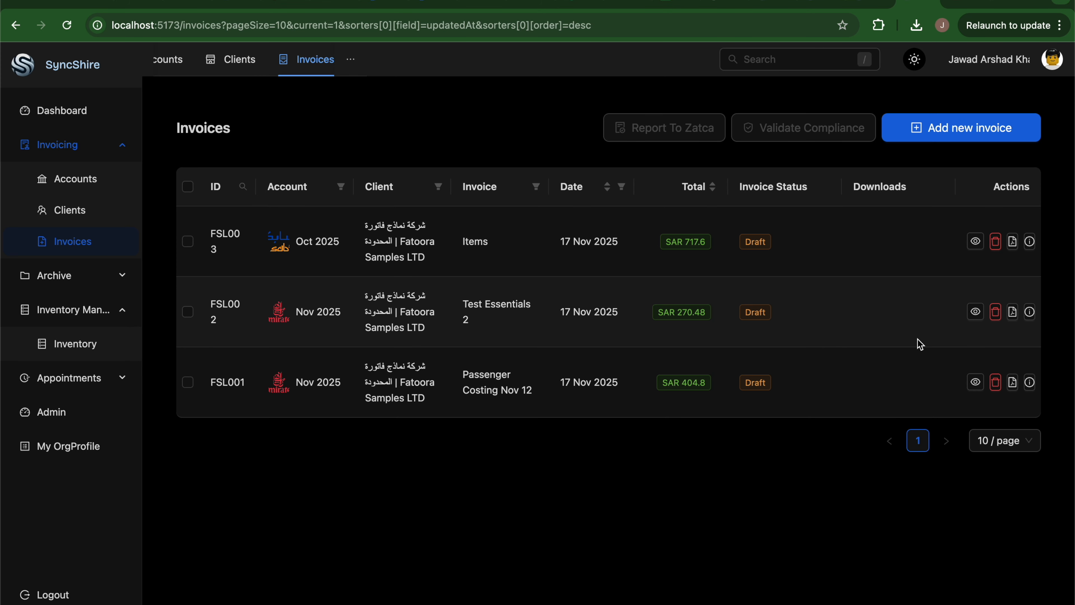
Preview FSL003's PDF with its QR code and 717.60 net total, then close it.
click(1013, 243)
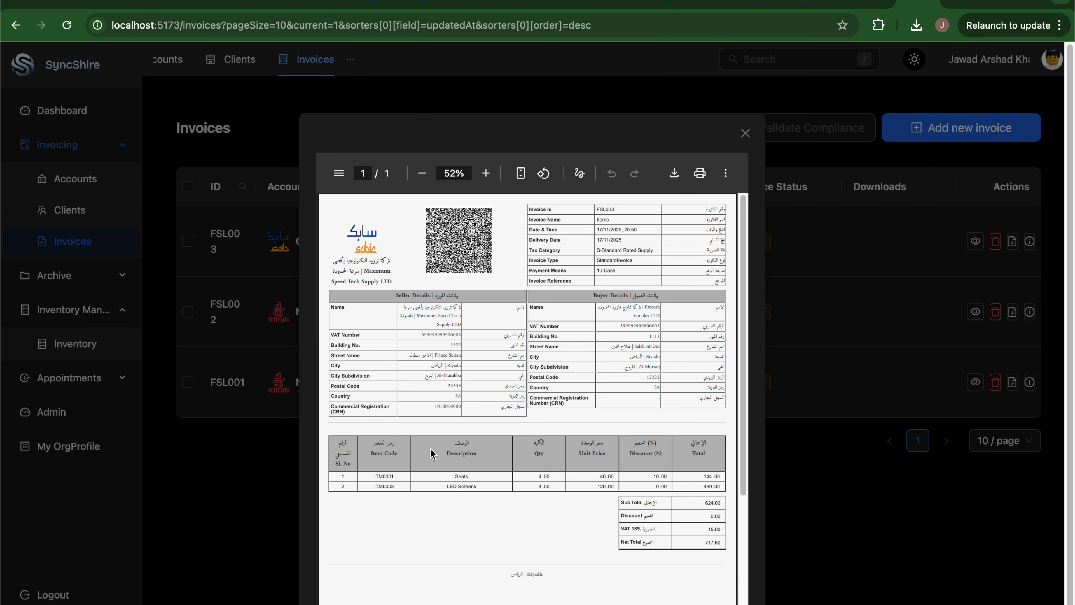
click(745, 134)
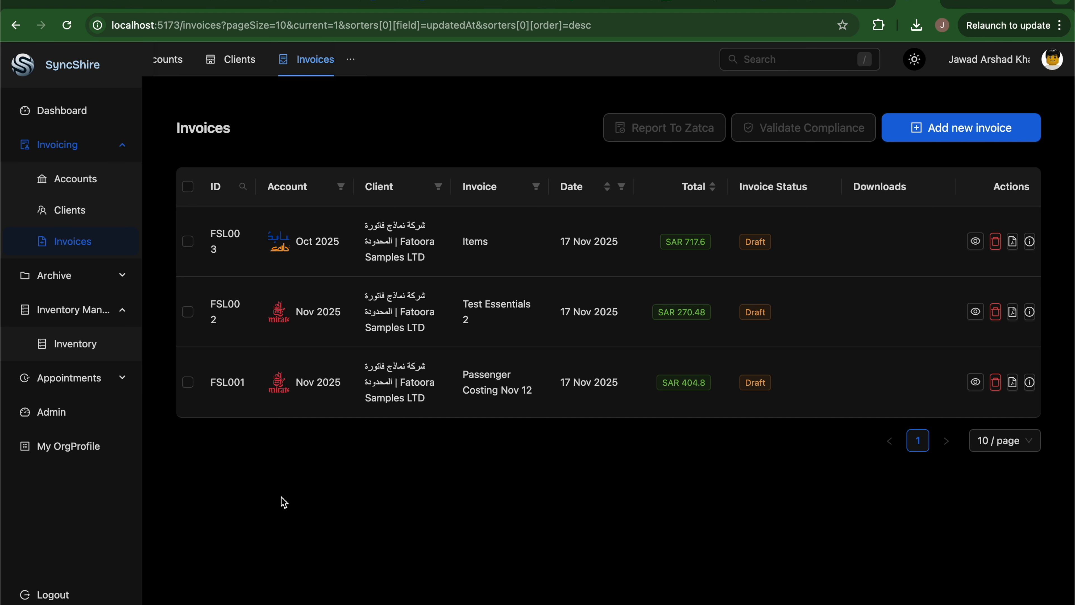
Report invoice FSL003 to ZATCA and review its response.
click(187, 245)
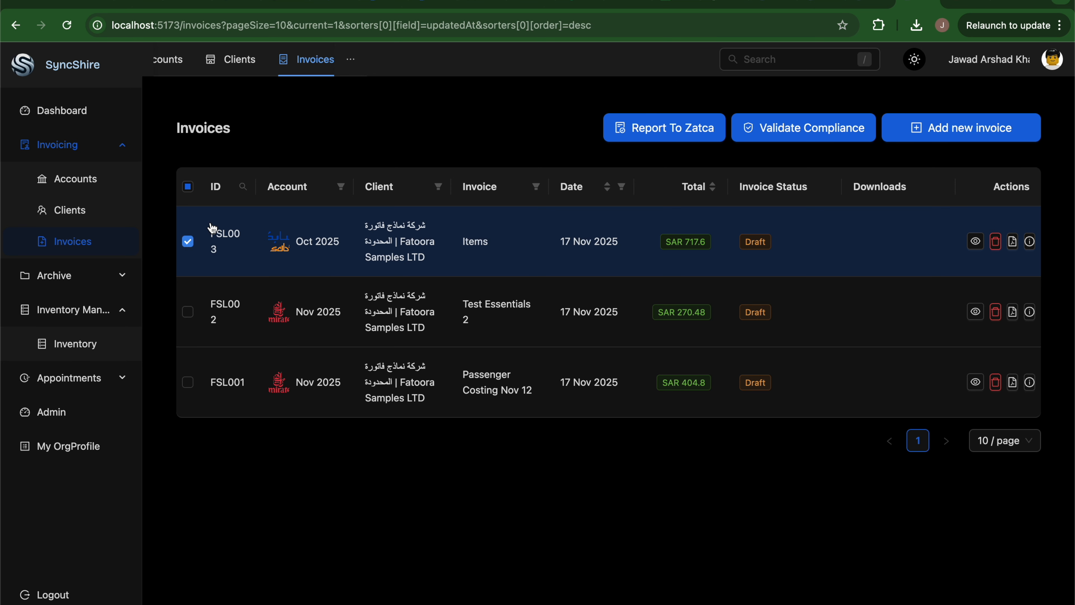
click(642, 135)
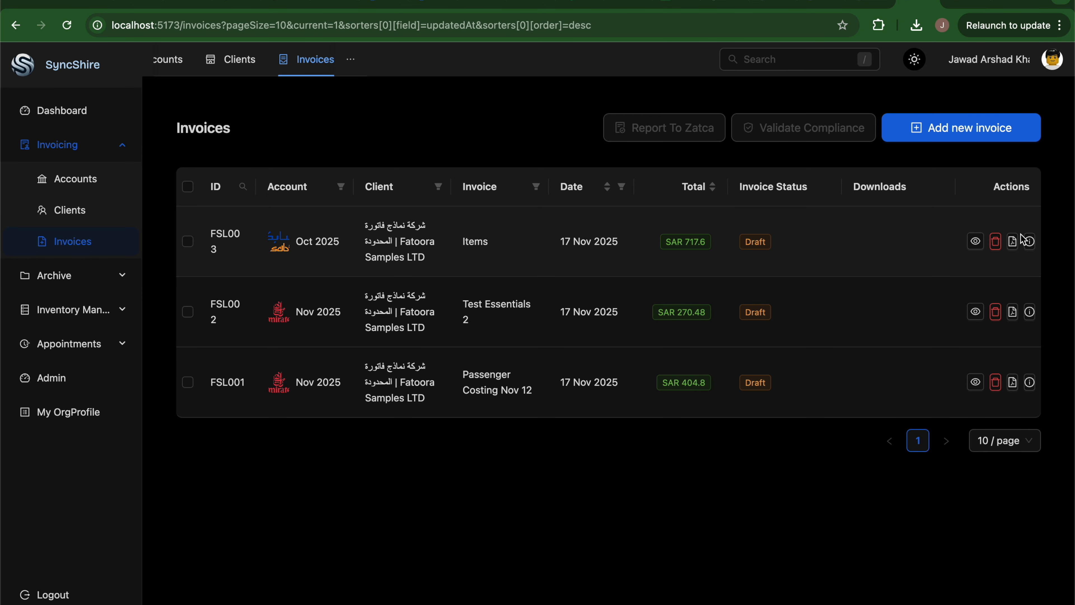
click(1030, 243)
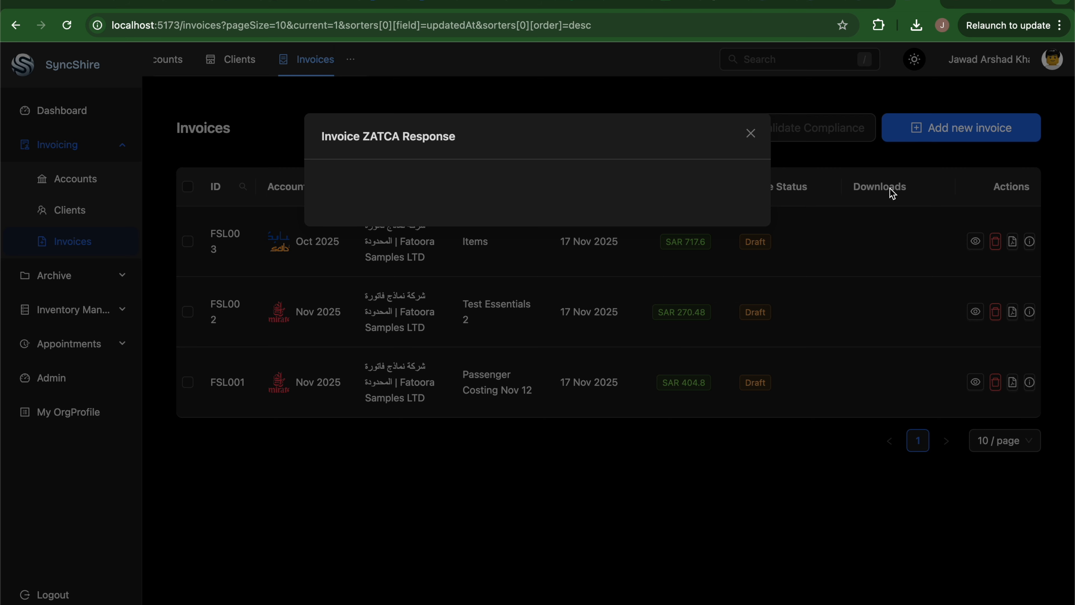
click(751, 134)
Select all three invoices and run Validate Compliance on them.
click(189, 187)
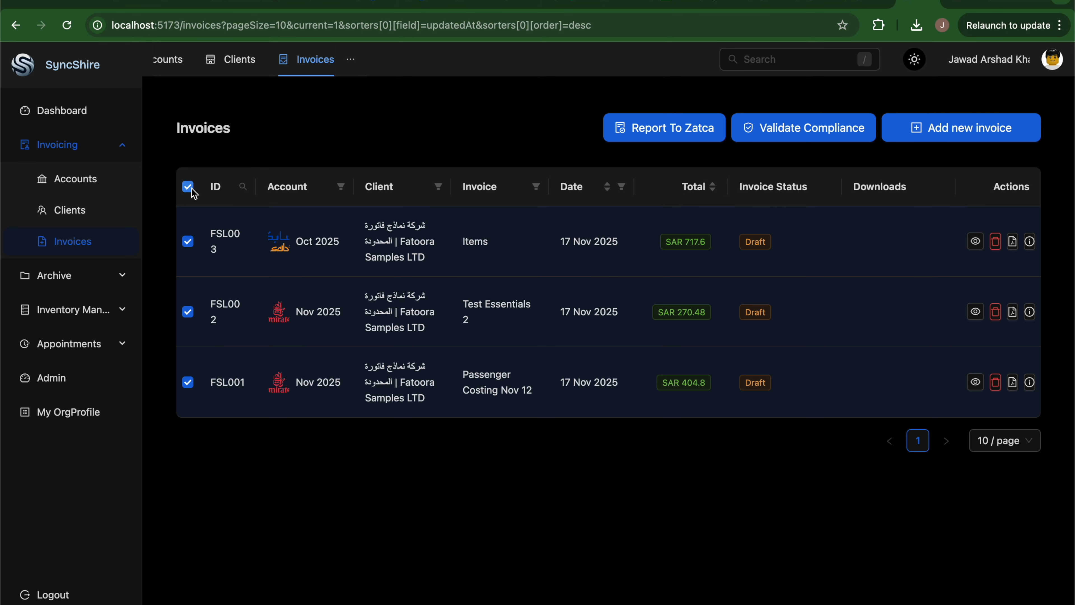
click(192, 238)
click(188, 189)
click(796, 135)
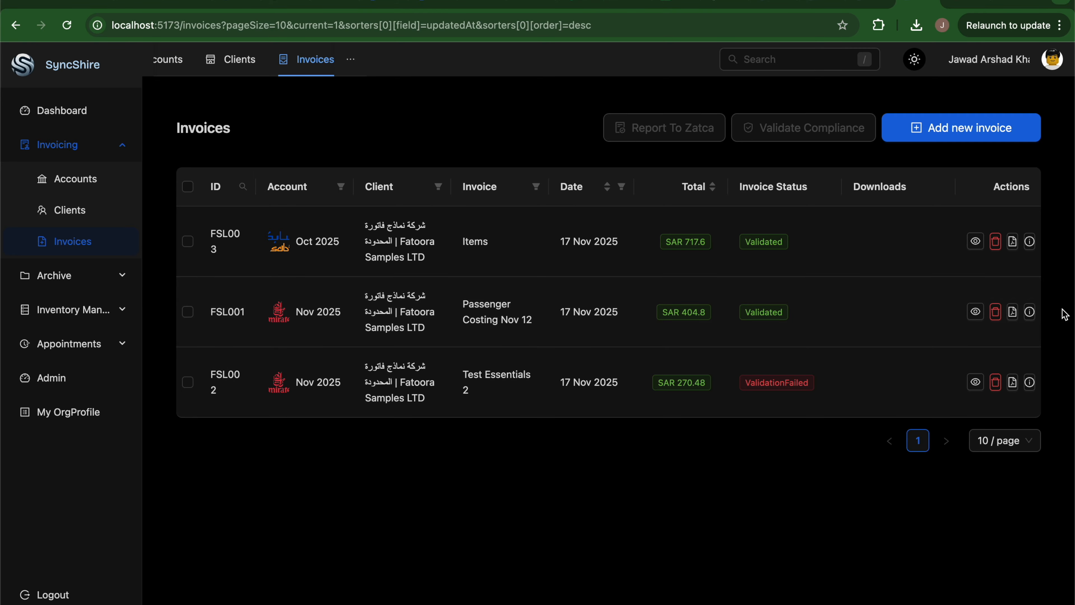
Read the ZATCA responses for FSL003, FSL001 and FSL002, then open FSL002's details.
click(1031, 242)
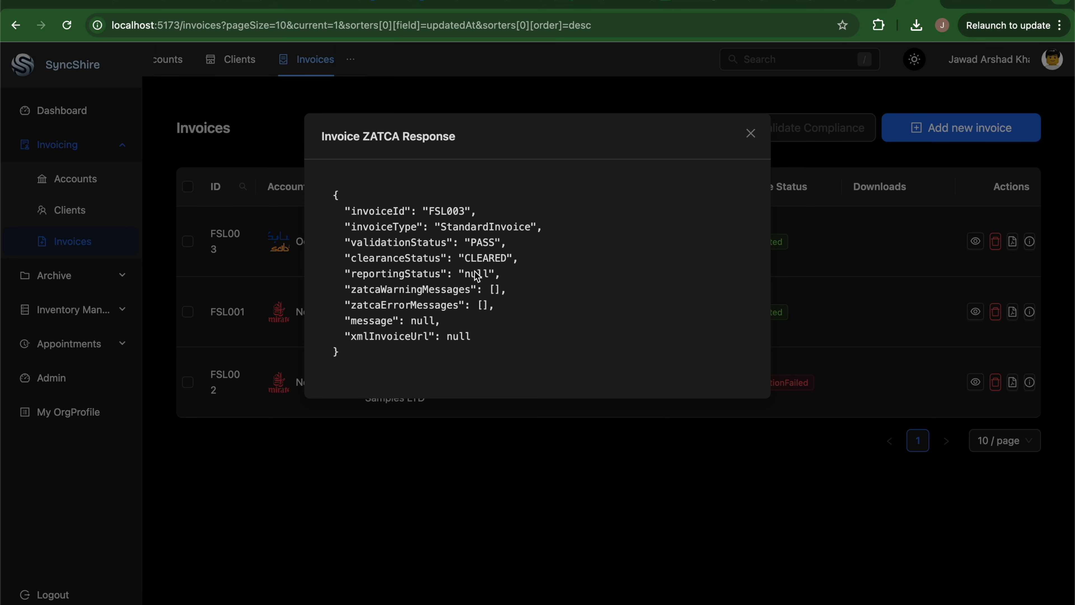
click(751, 133)
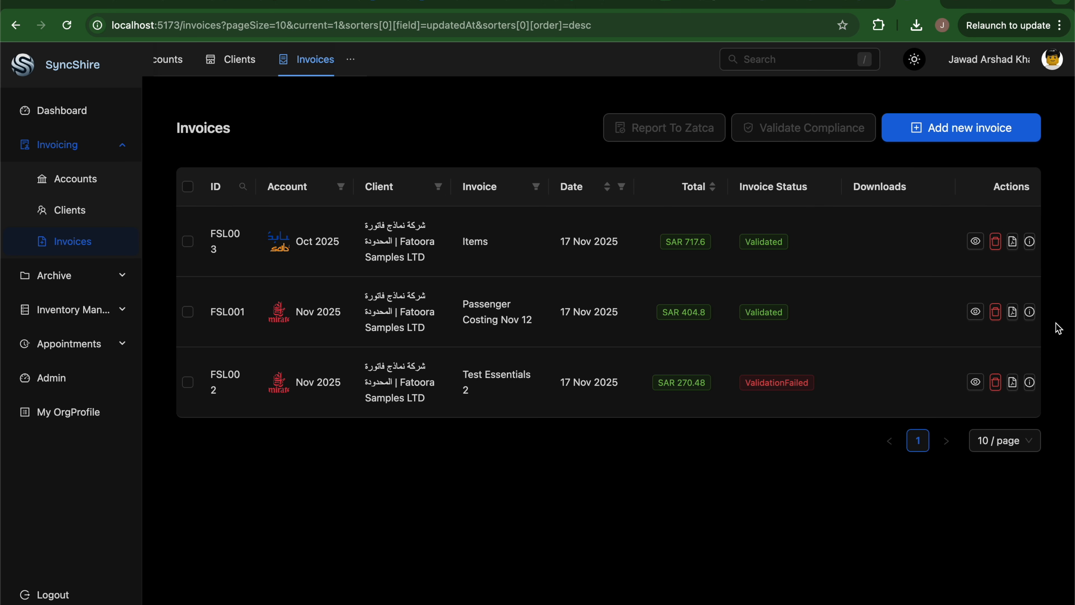
click(1031, 312)
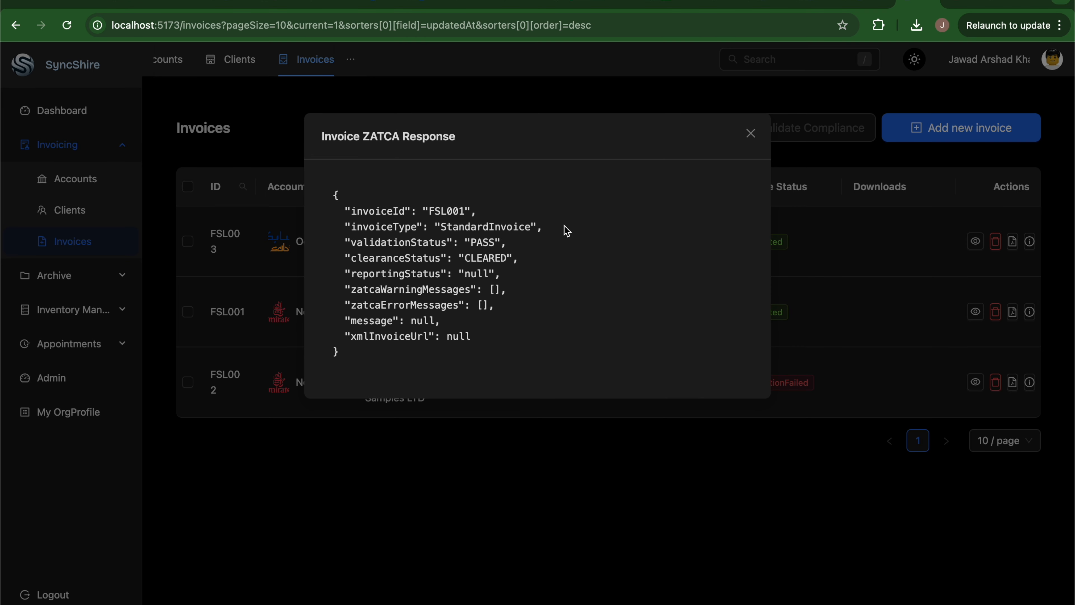
click(747, 140)
click(1030, 383)
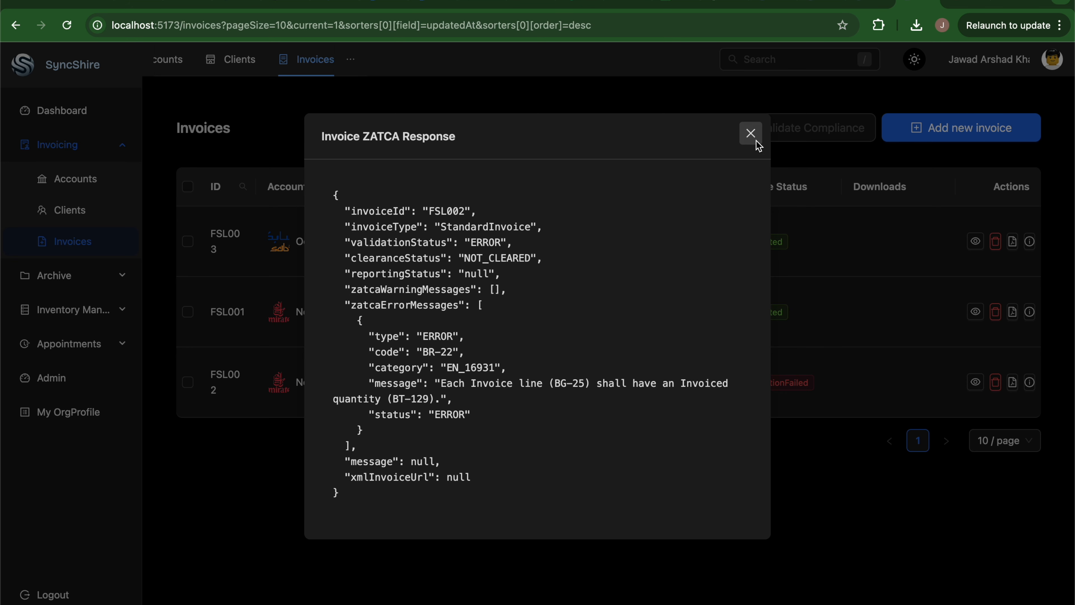
click(750, 134)
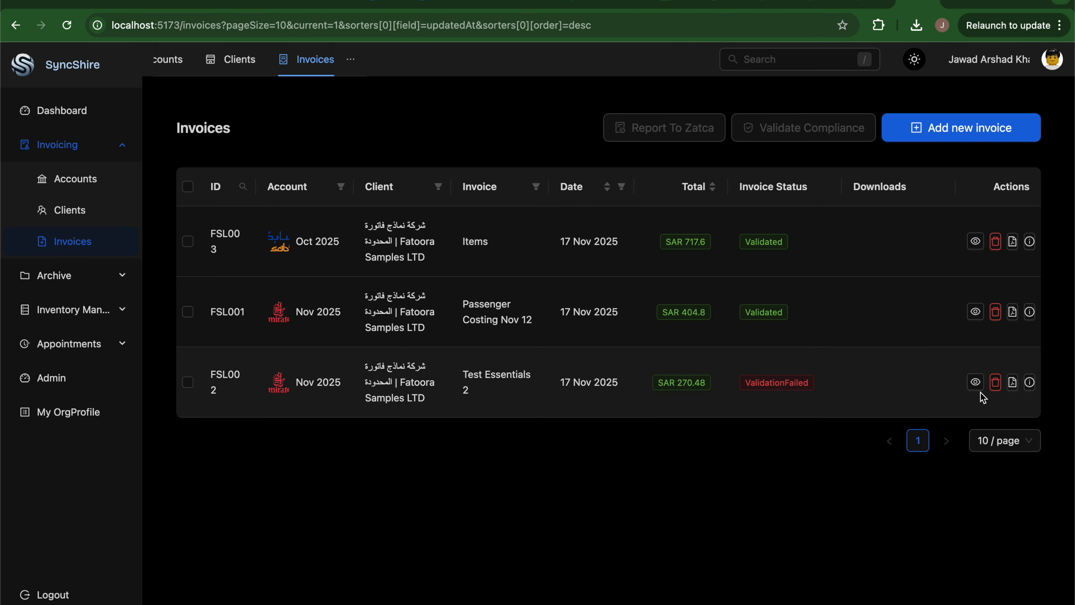
click(975, 382)
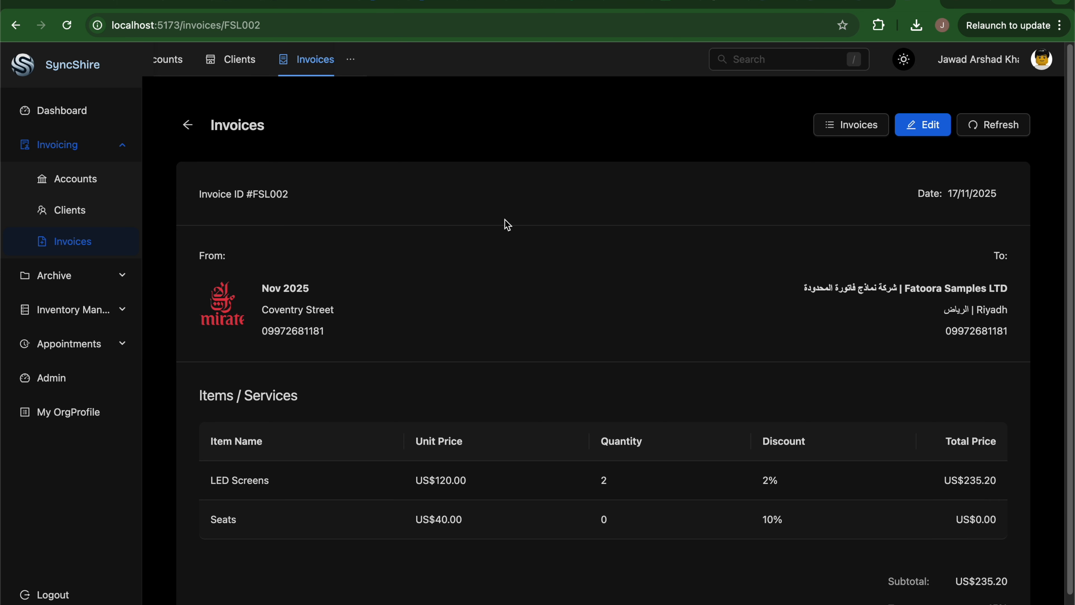
Edit FSL002 and raise its Seats quantity to 3.00.
click(188, 125)
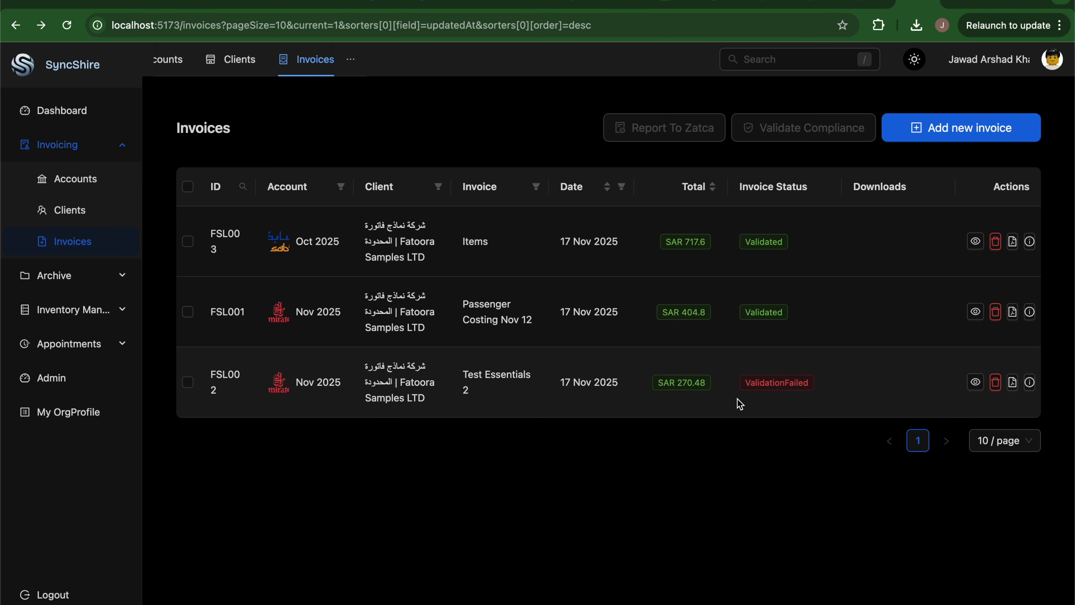
click(762, 414)
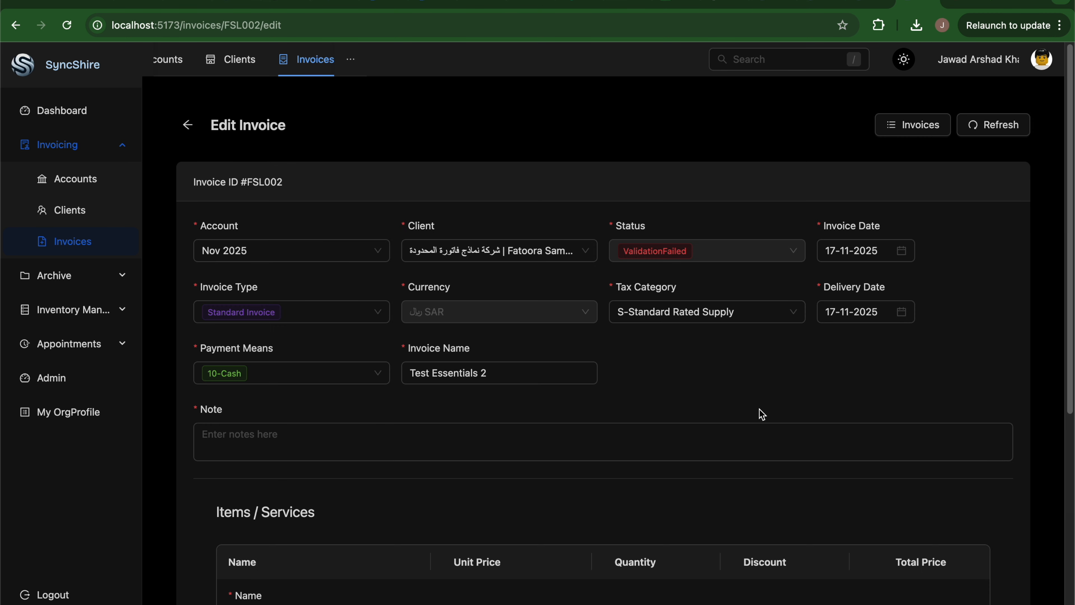
scroll(762, 413, down, 2)
scroll(762, 414, down, 5)
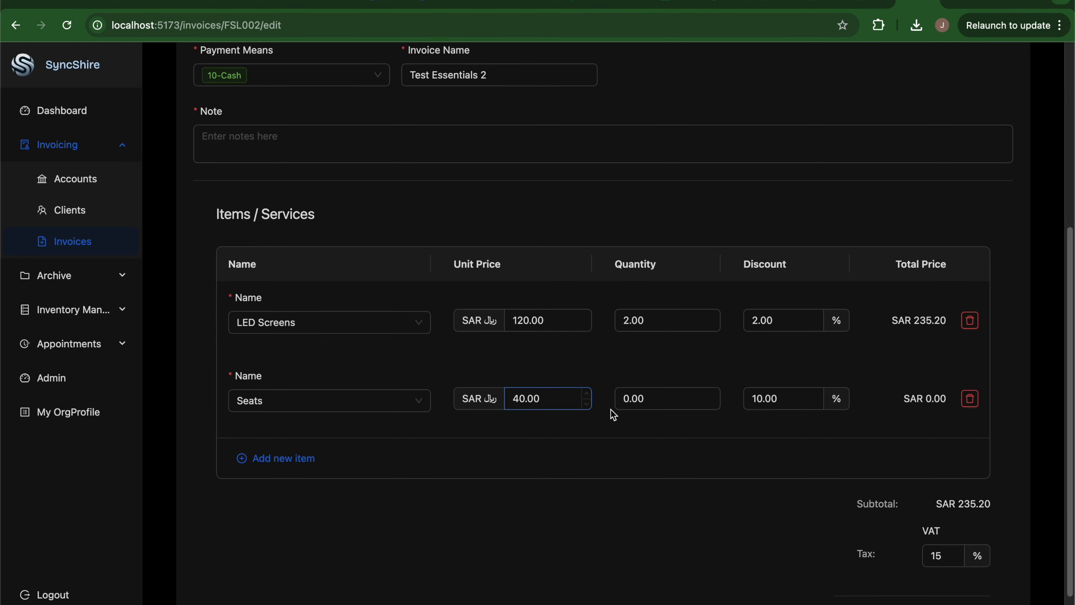
click(712, 396)
click(711, 396)
click(712, 396)
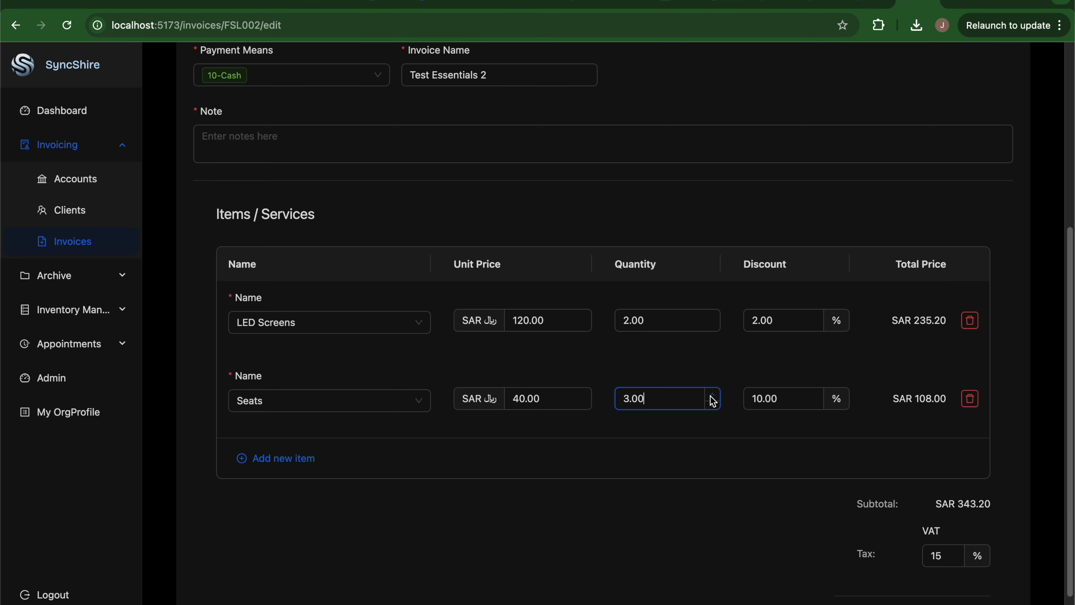
scroll(632, 475, down, 2)
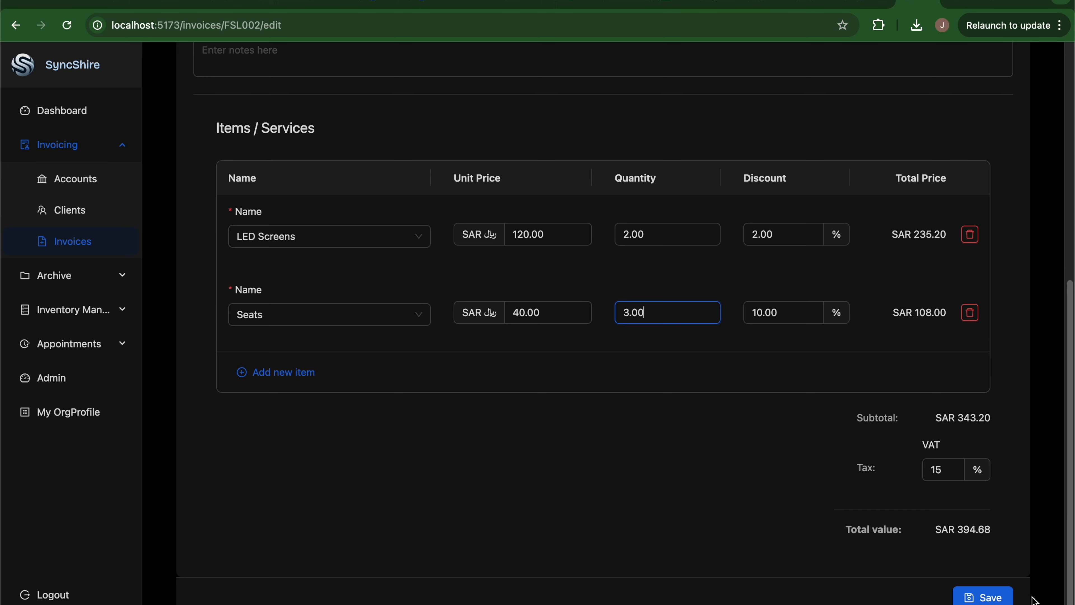
click(987, 598)
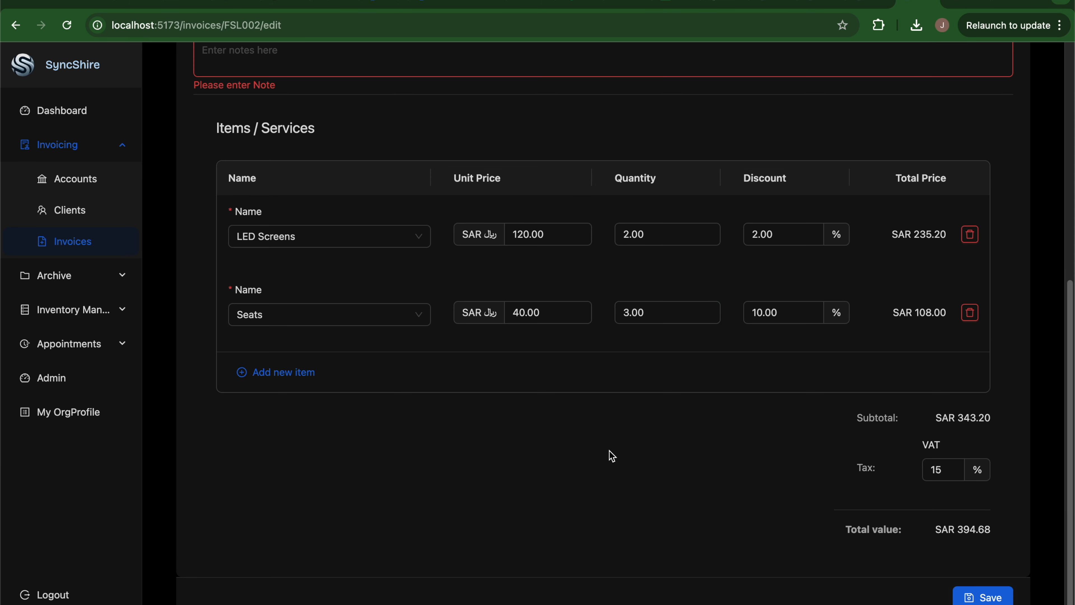
Fill in the required note with 'test' and save FSL002 as a SAR 394.68 Draft.
scroll(607, 454, up, 4)
click(306, 230)
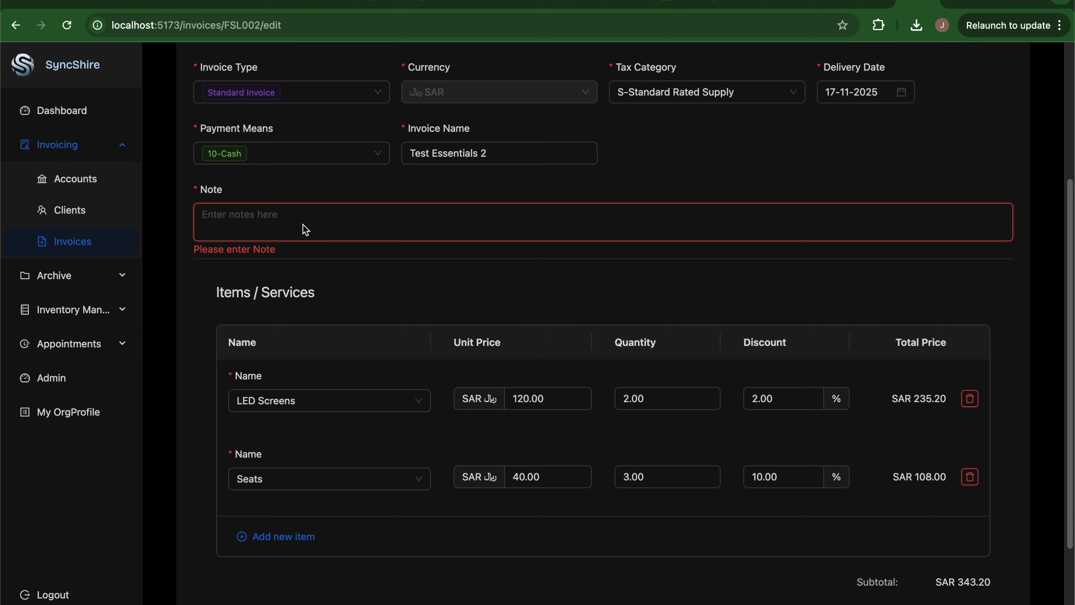
text(test)
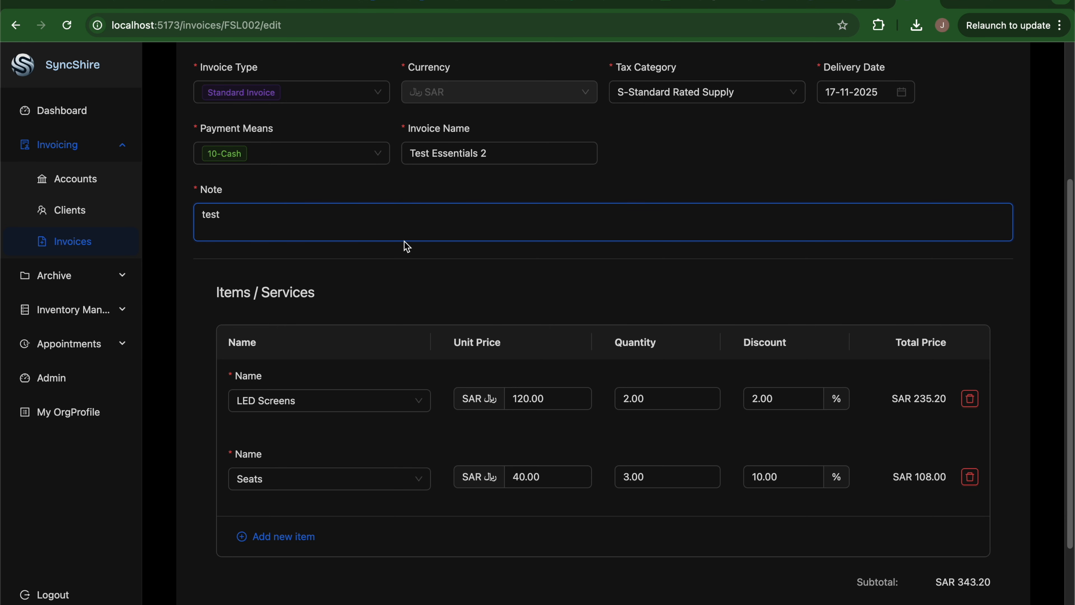
scroll(407, 245, down, 4)
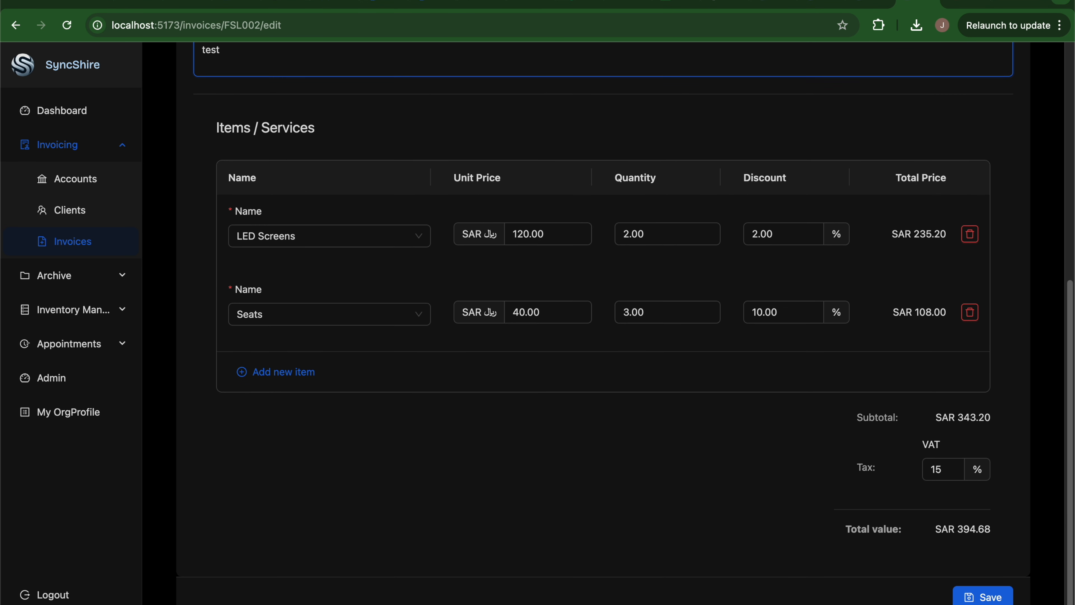
click(971, 598)
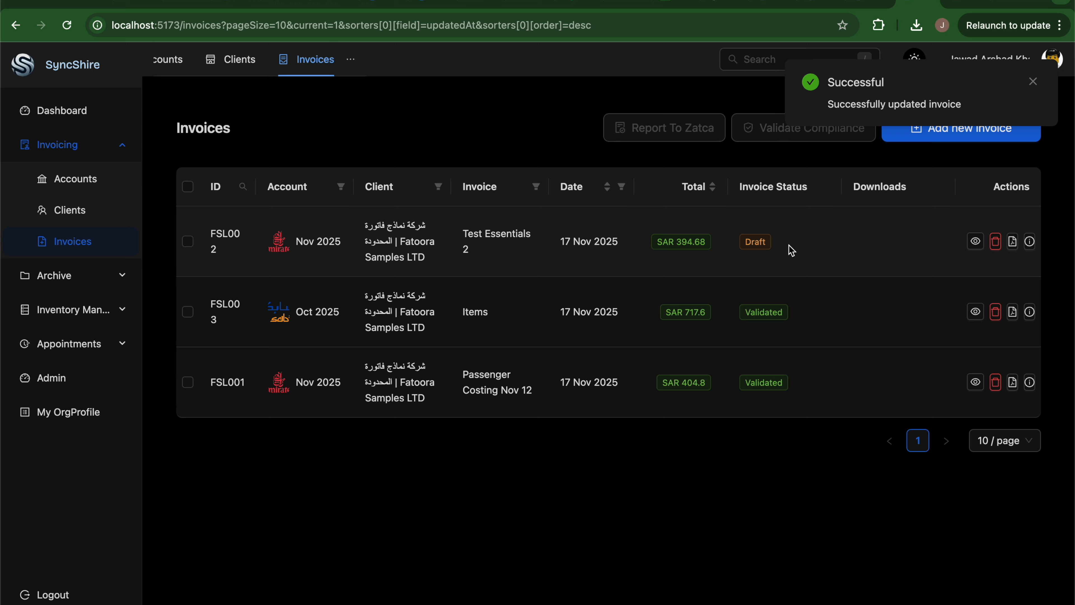
Validate FSL002's compliance, then report all three invoices to ZATCA.
click(187, 242)
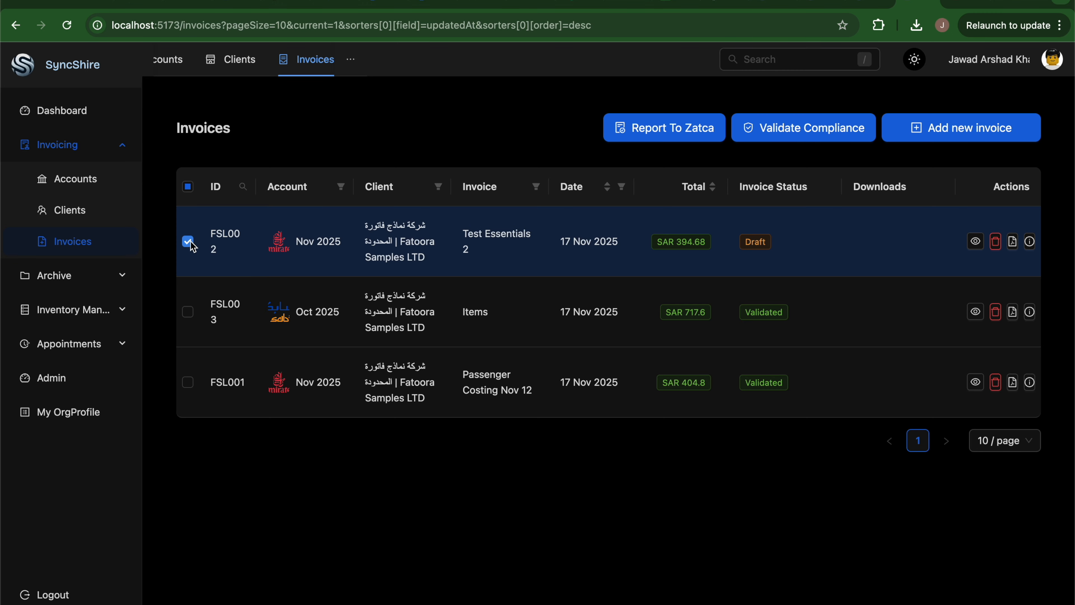
click(821, 133)
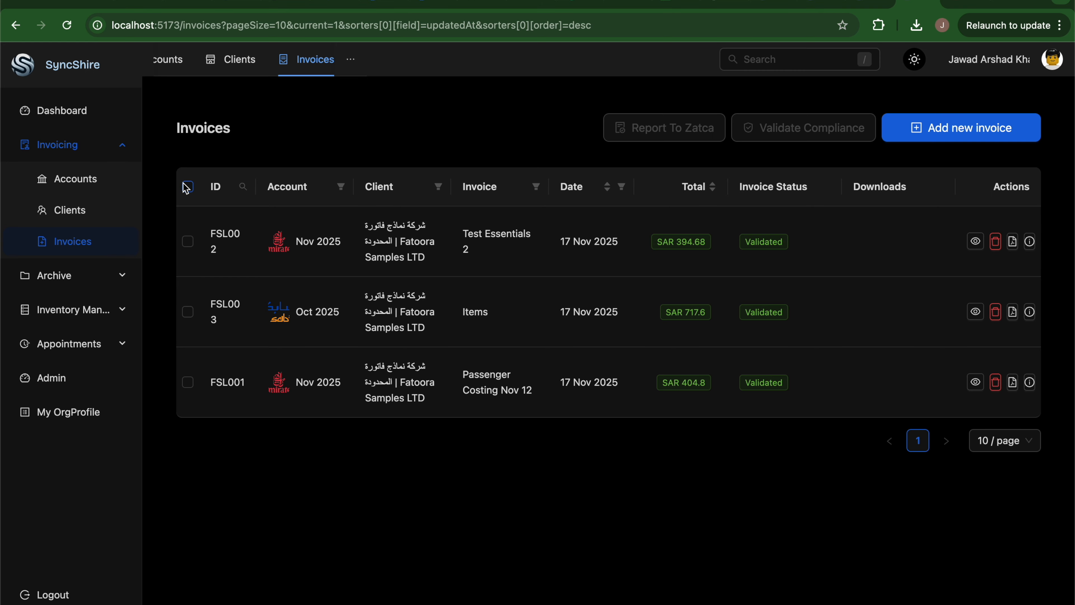
click(188, 190)
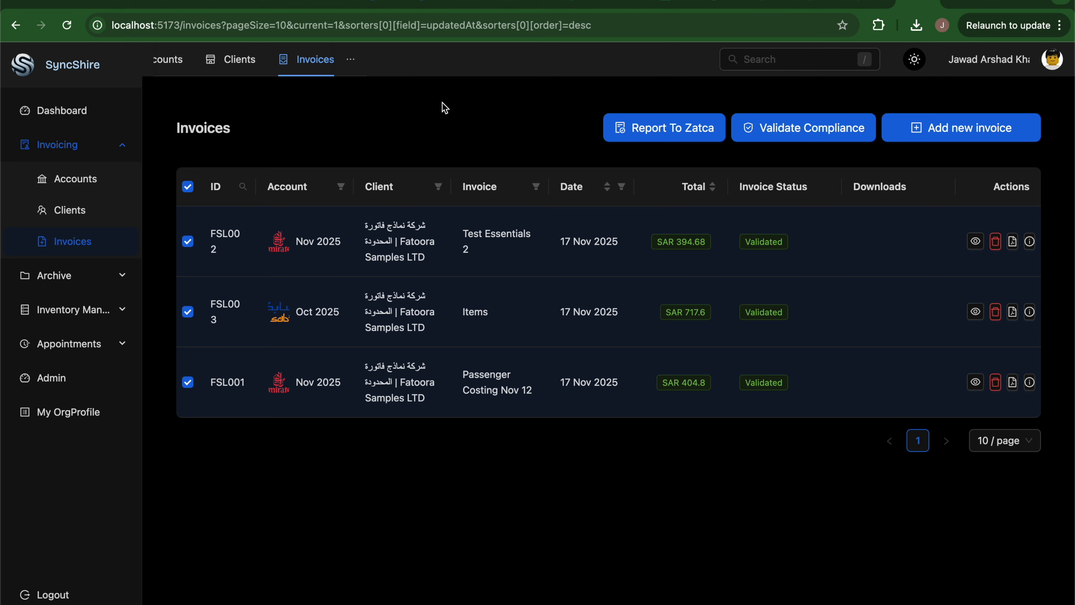
click(688, 135)
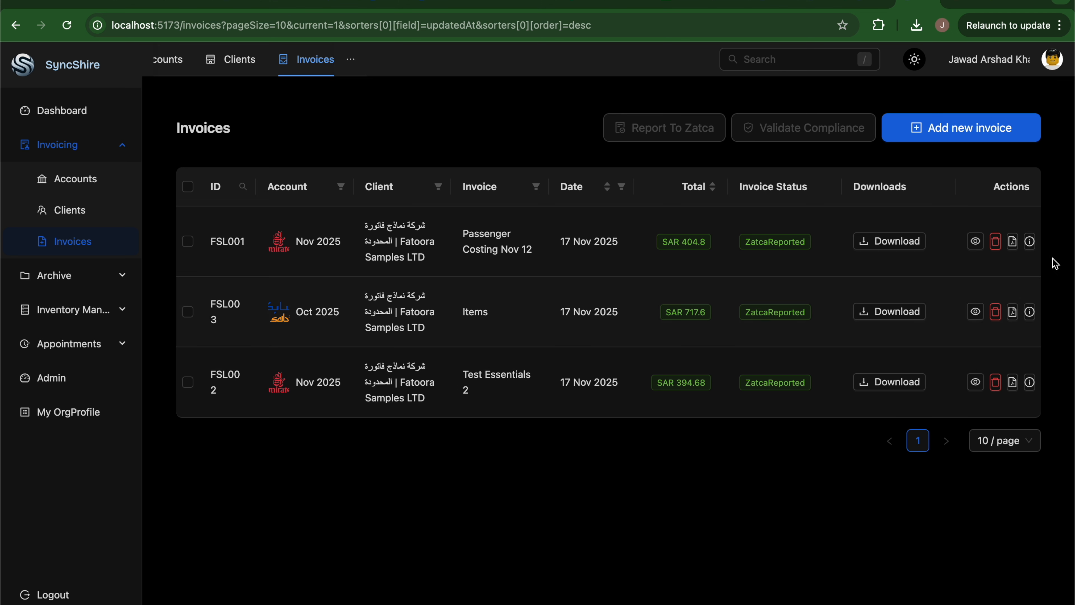
Read FSL001's ZATCA response, select its xmlInvoiceUrl, and show its XML and PDF/A3 download options.
click(1030, 241)
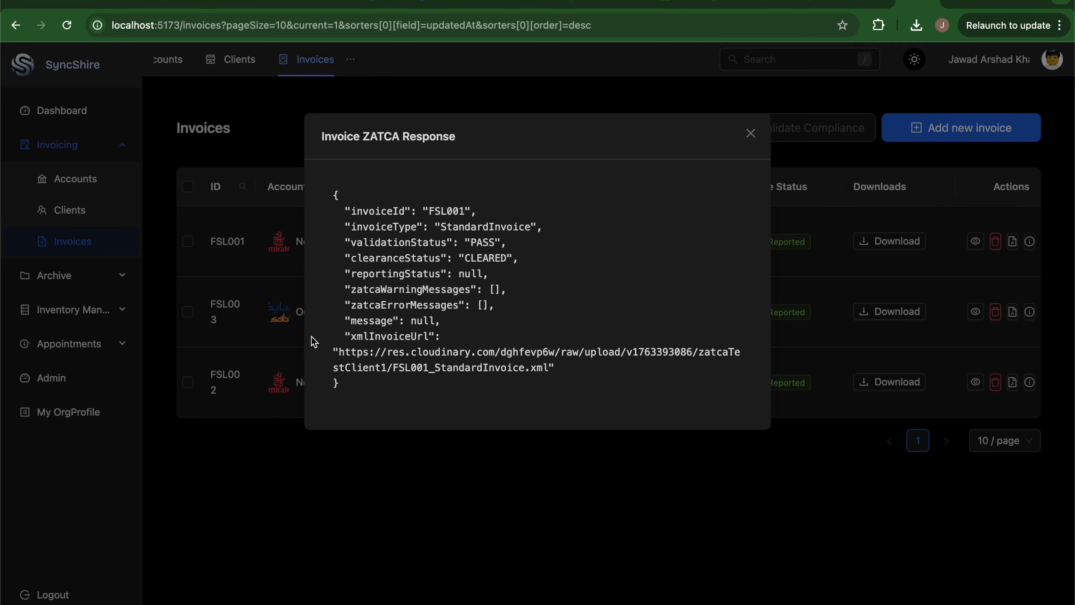
drag(341, 353, 546, 372)
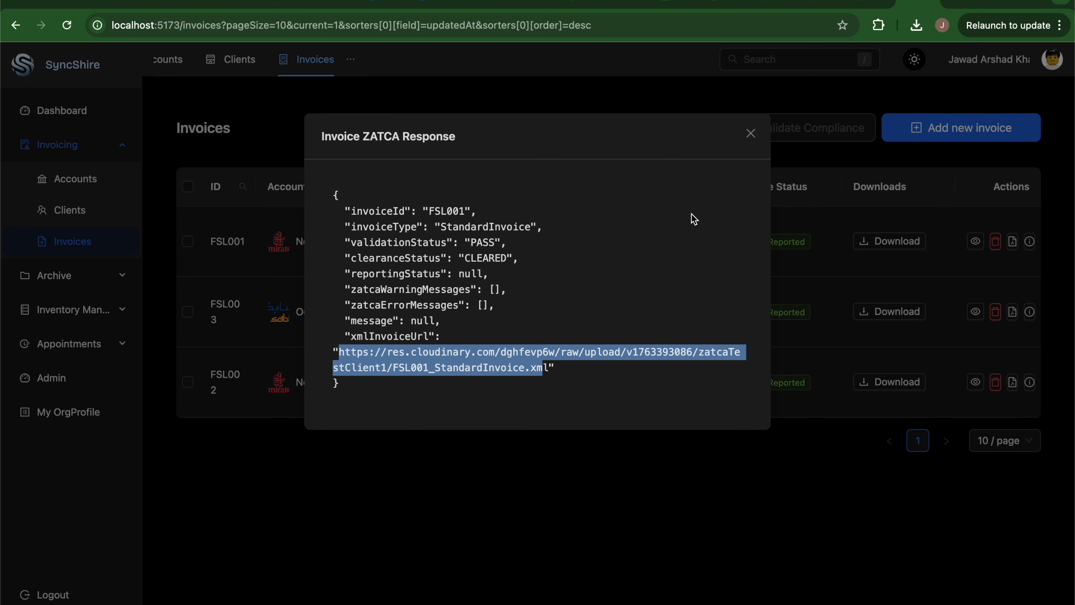
click(750, 134)
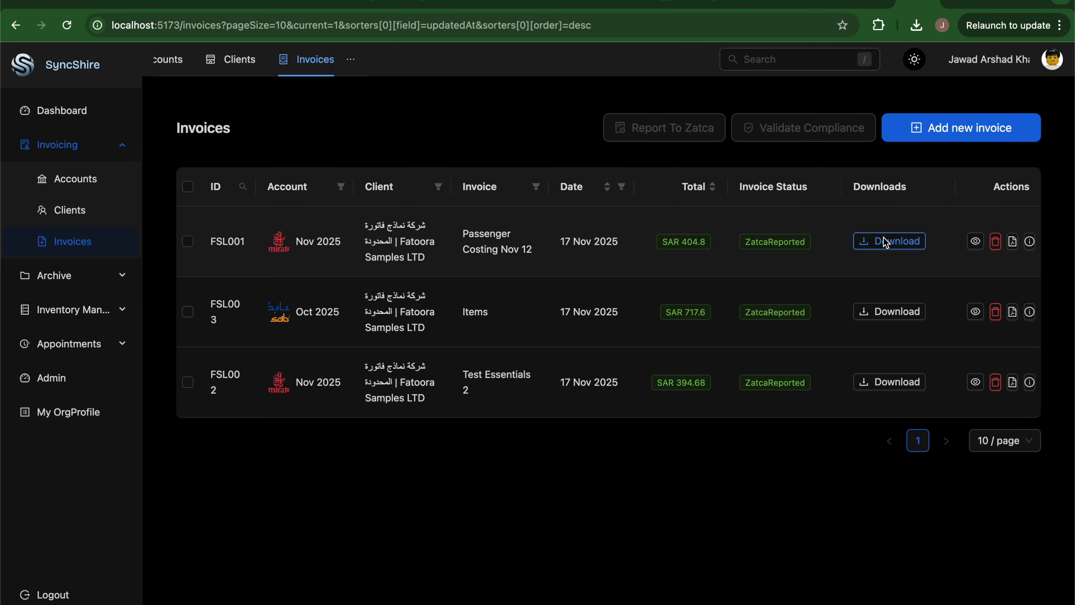
click(905, 246)
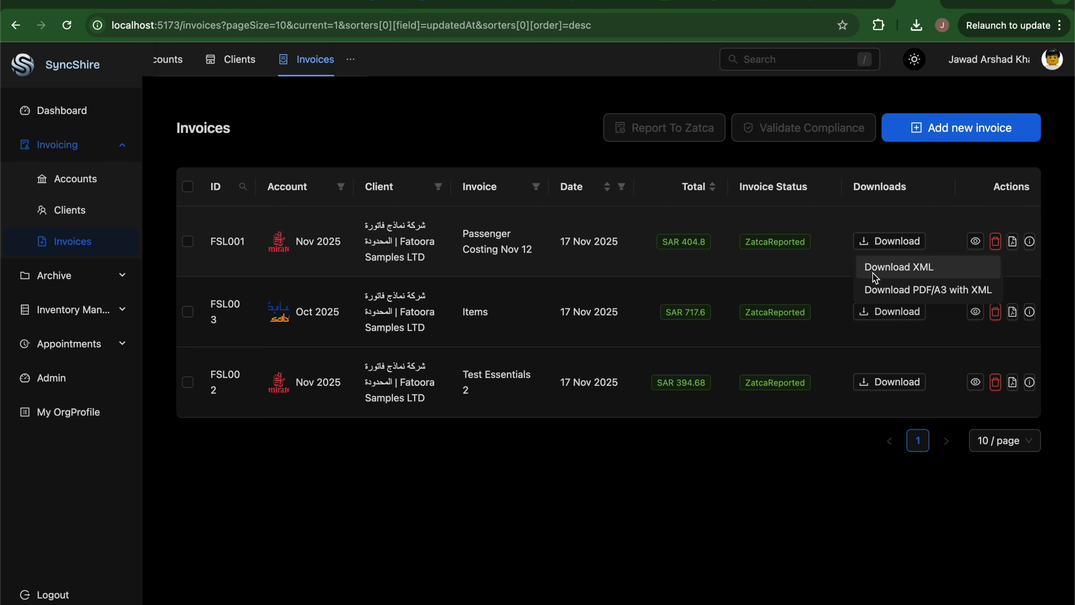
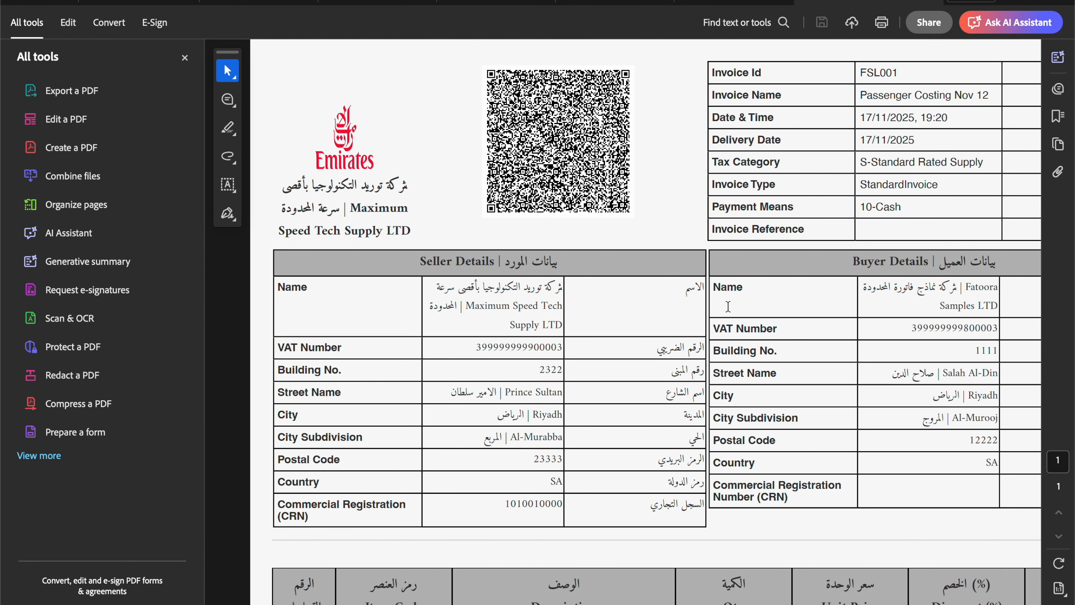
scroll(729, 307, down, 5)
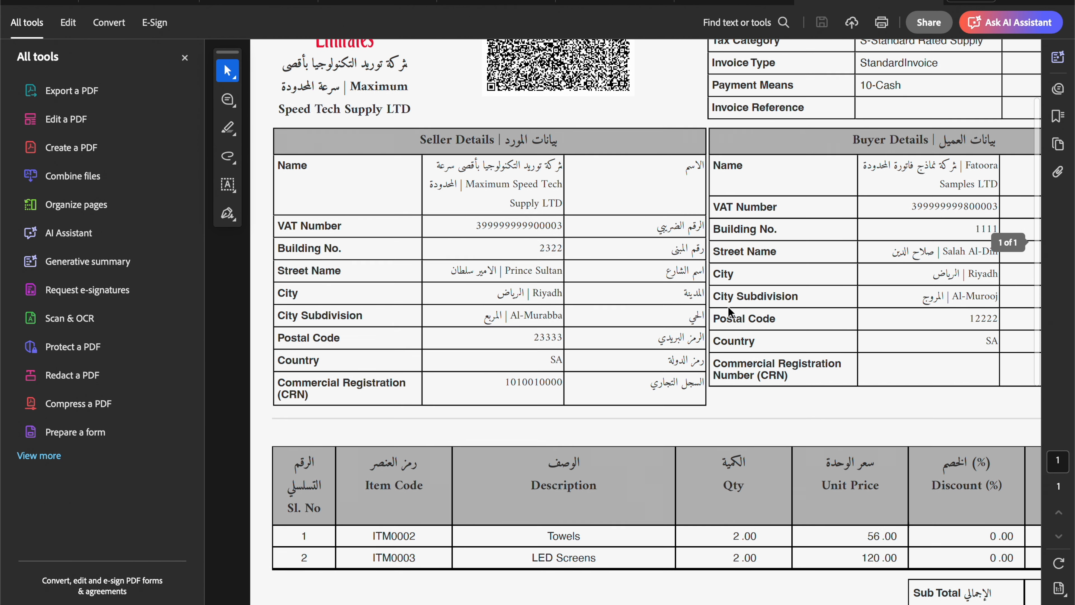
scroll(728, 306, up, 5)
scroll(728, 307, right, 2)
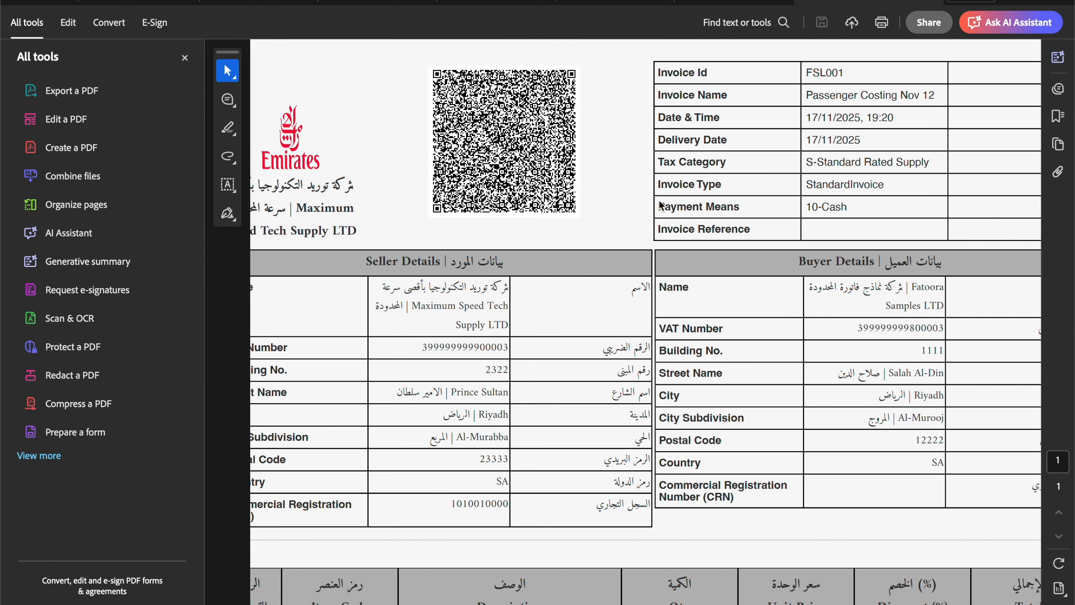
scroll(781, 271, down, 3)
scroll(781, 271, left, 1)
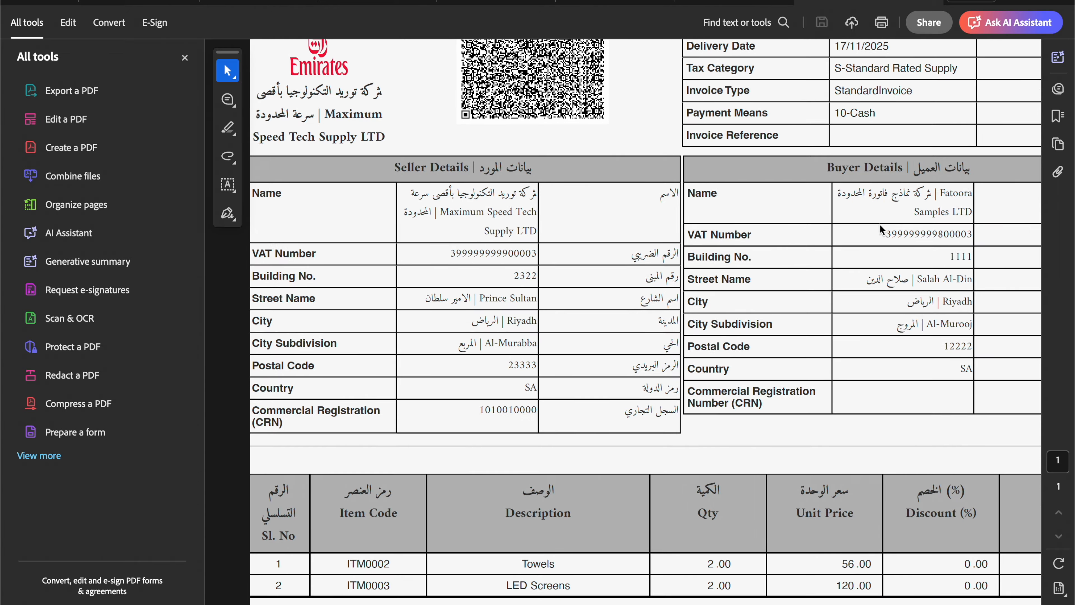
scroll(450, 297, down, 1)
scroll(449, 297, left, 1)
scroll(449, 298, up, 3)
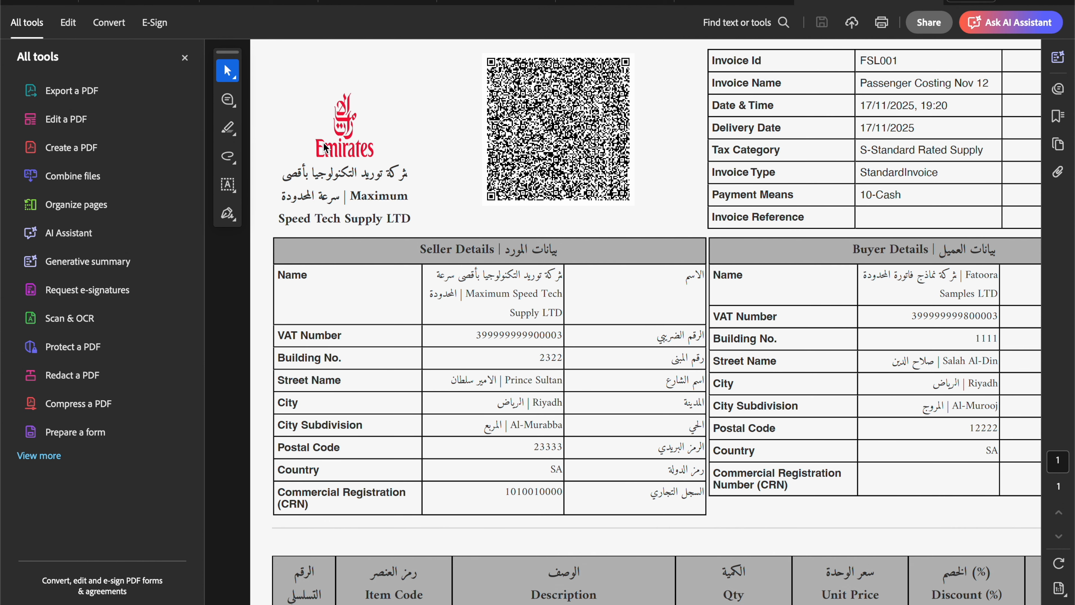
drag(291, 177, 409, 223)
click(420, 196)
scroll(607, 312, down, 5)
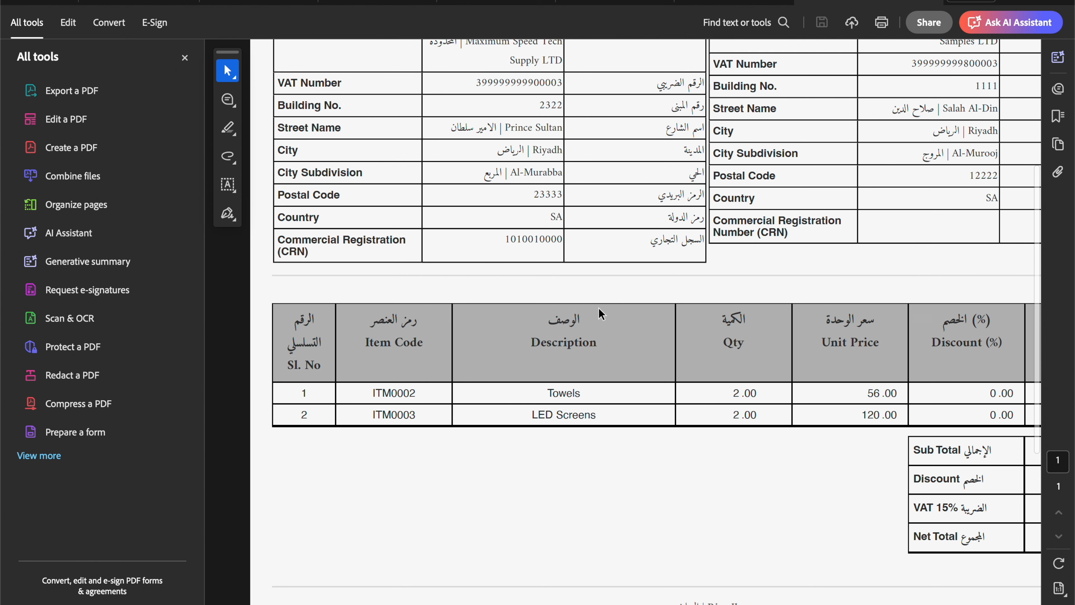
scroll(864, 513, right, 3)
scroll(864, 513, down, 1)
scroll(864, 513, left, 3)
scroll(864, 513, up, 1)
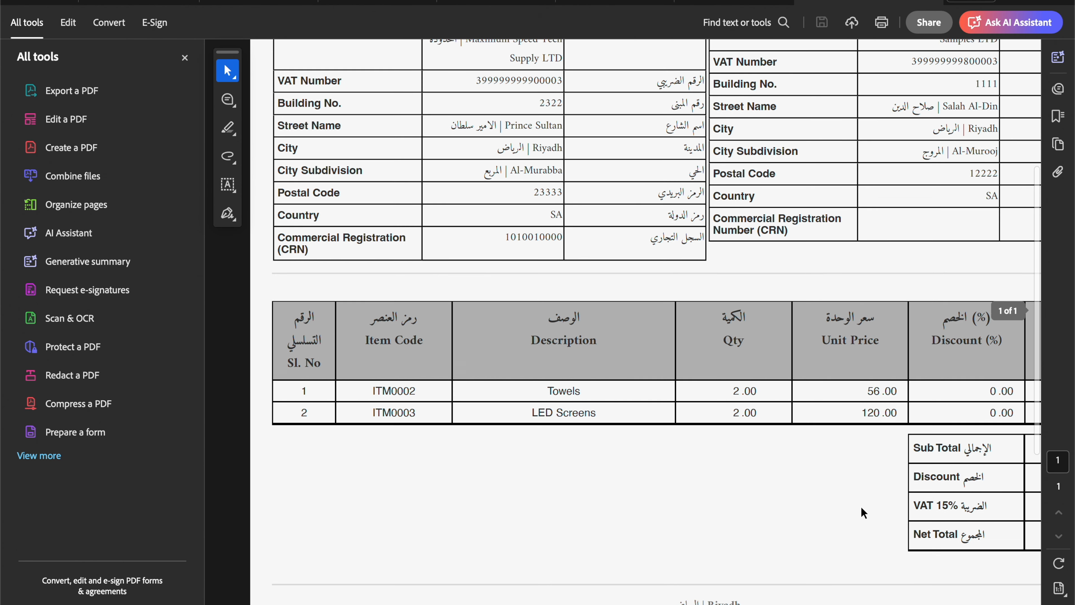
scroll(863, 513, down, 1)
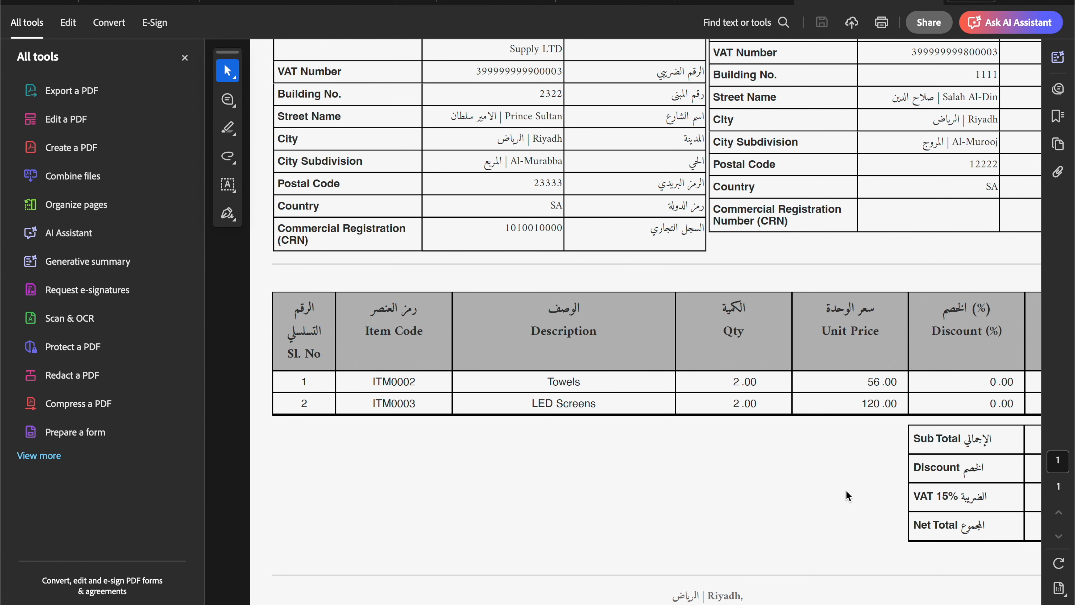
scroll(845, 493, right, 3)
scroll(846, 491, down, 7)
scroll(845, 490, down, 2)
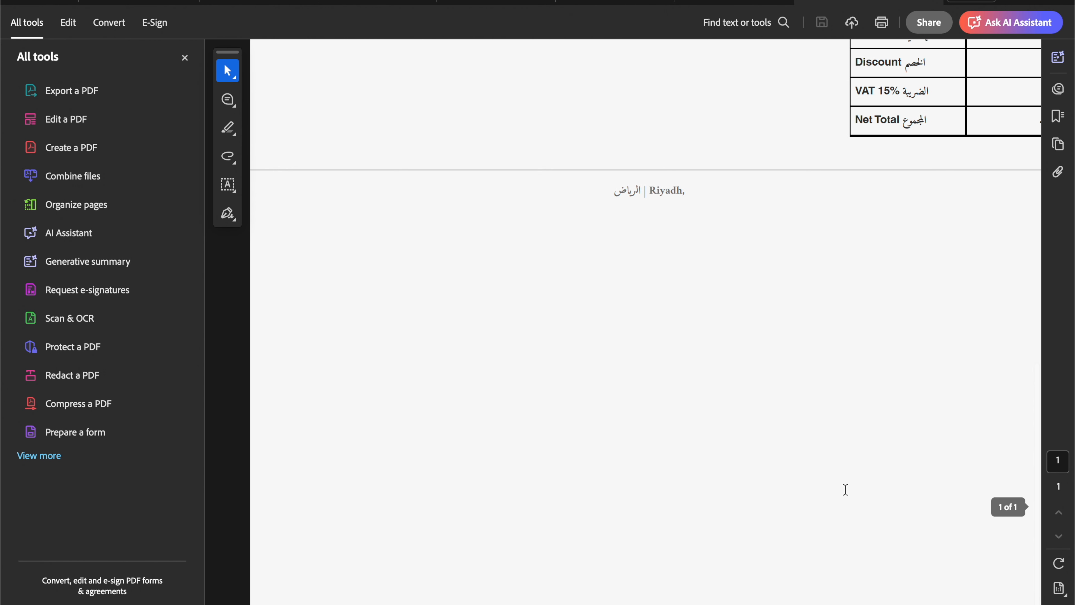
scroll(845, 490, up, 15)
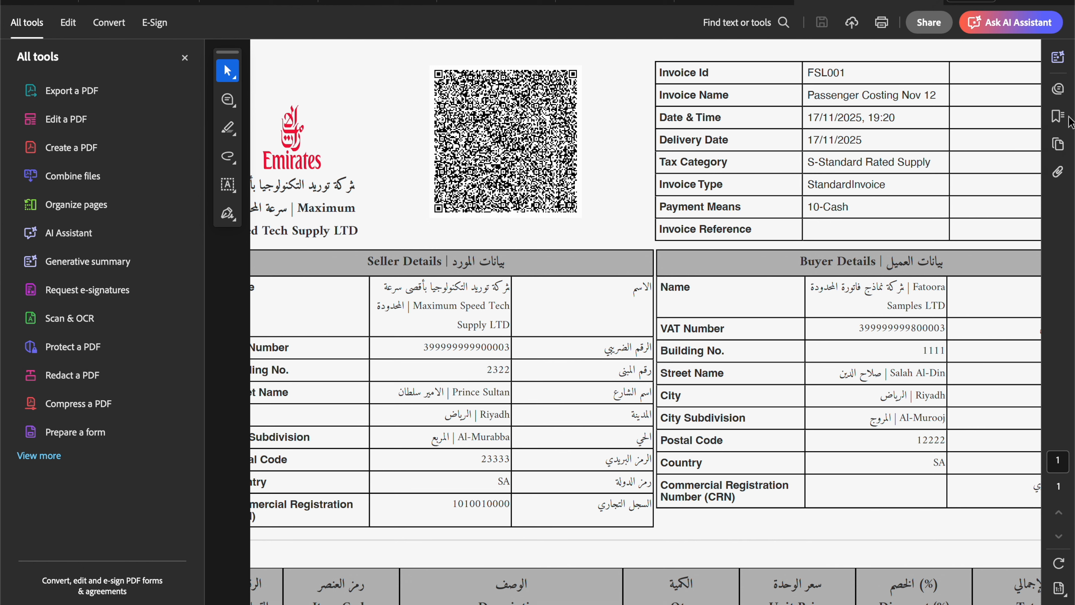
Open the PDF's attached FSL001_StandardInvoice.xml from the Attachments panel to view its UBL signature data.
click(1058, 173)
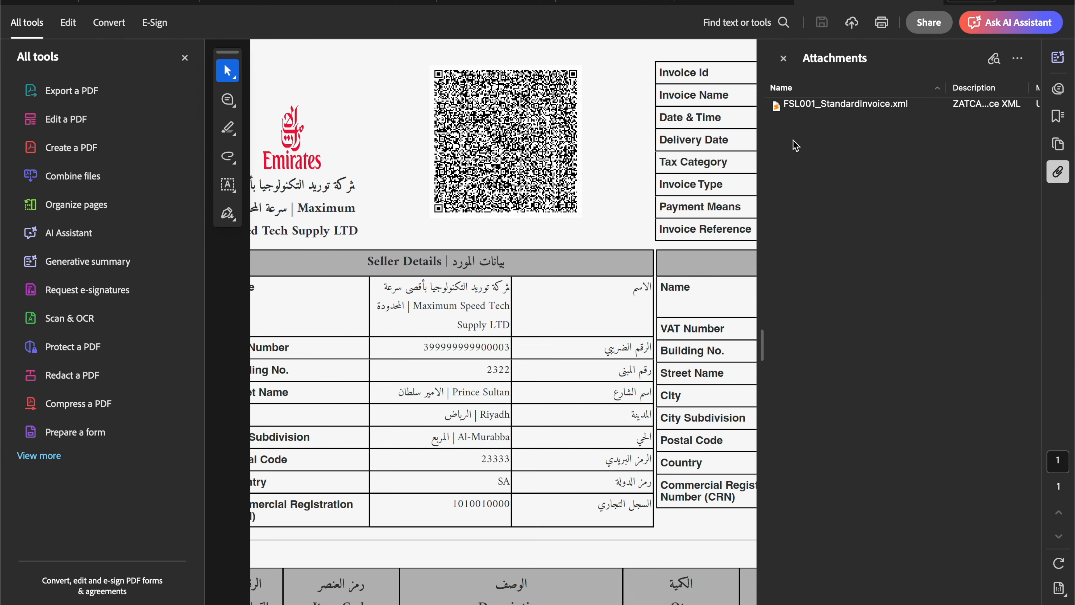
double_click(837, 106)
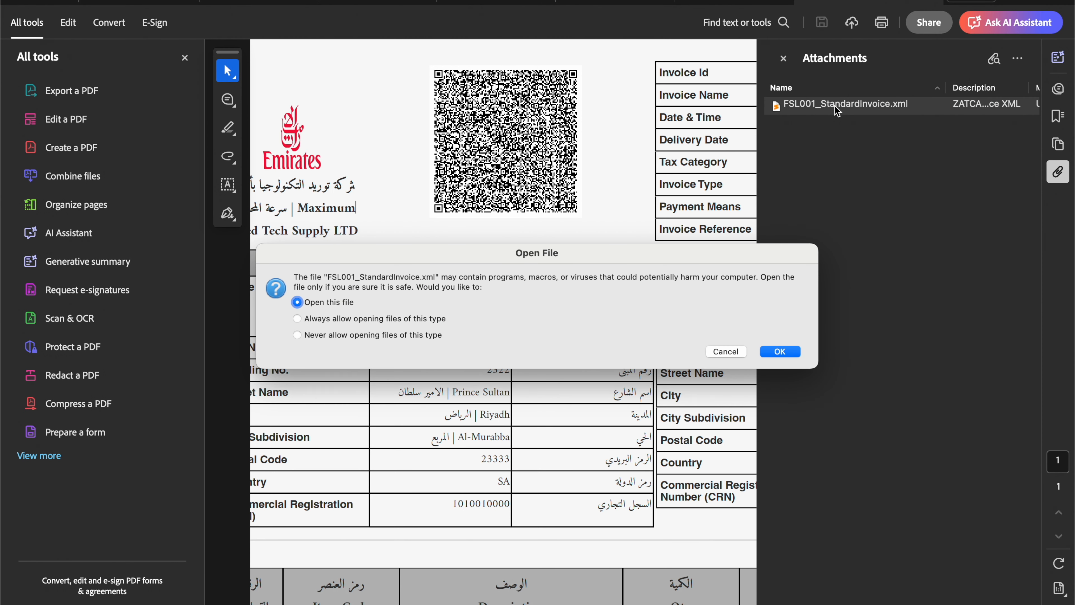
click(779, 352)
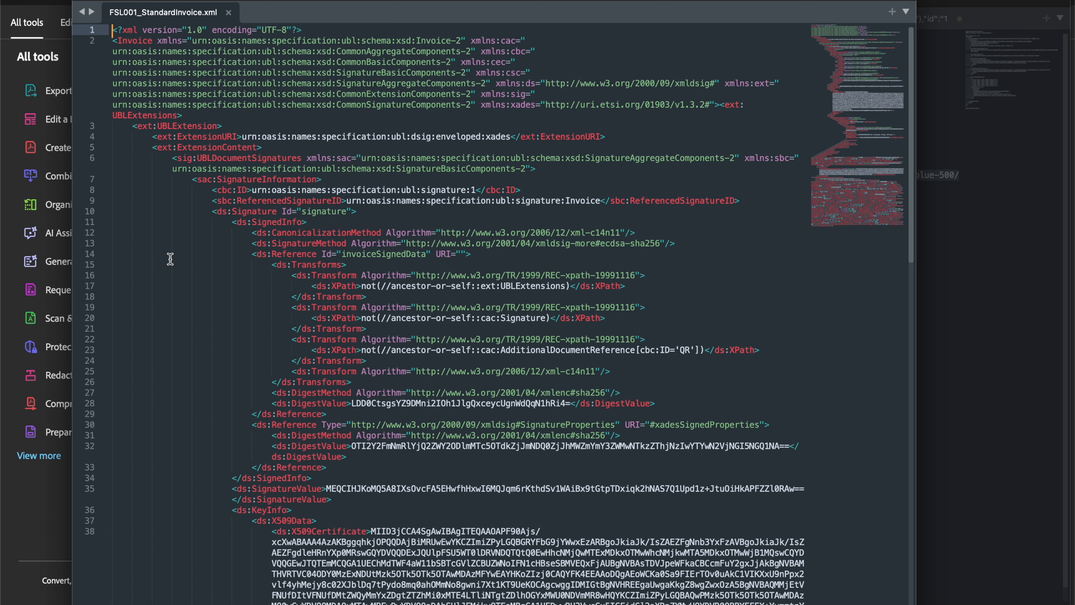
Close the XML in Sublime Text and bring back the SyncShire Invoices list showing FSL001-FSL003 ZatcaReported.
click(84, 1)
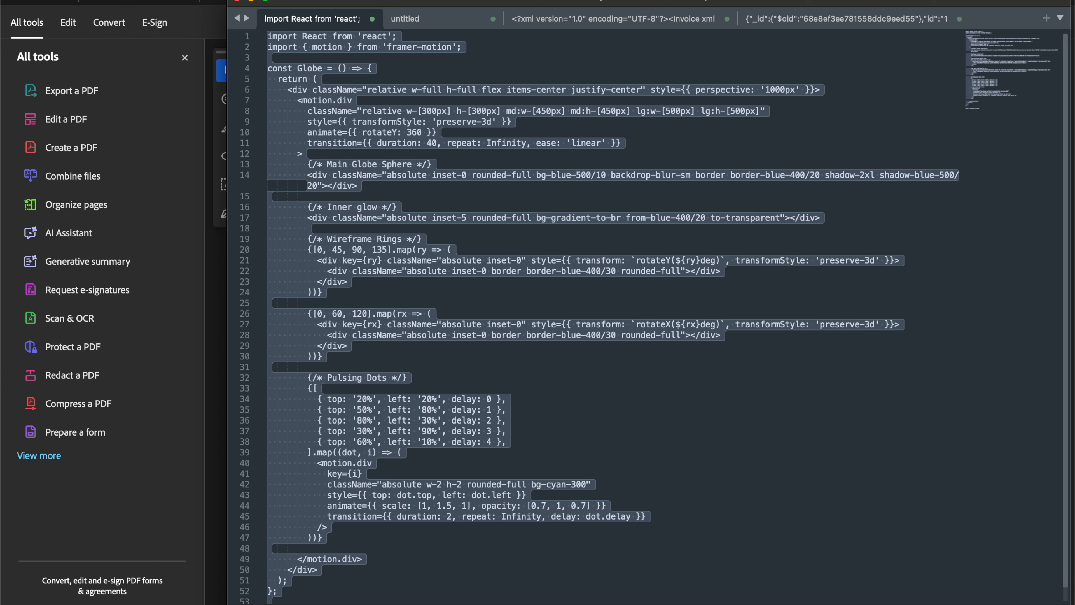
click(516, 601)
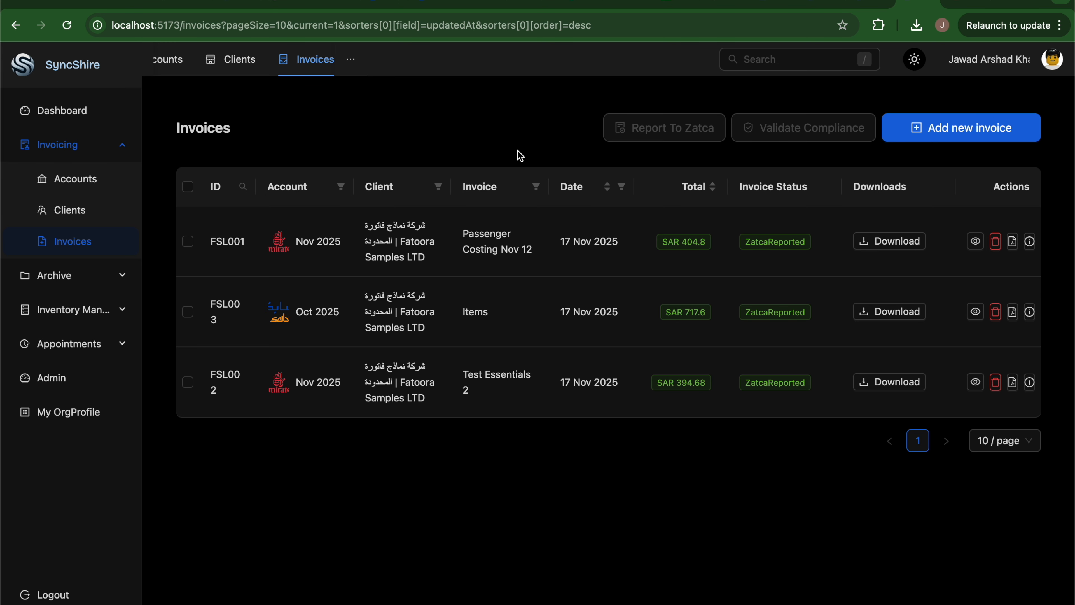
click(50, 314)
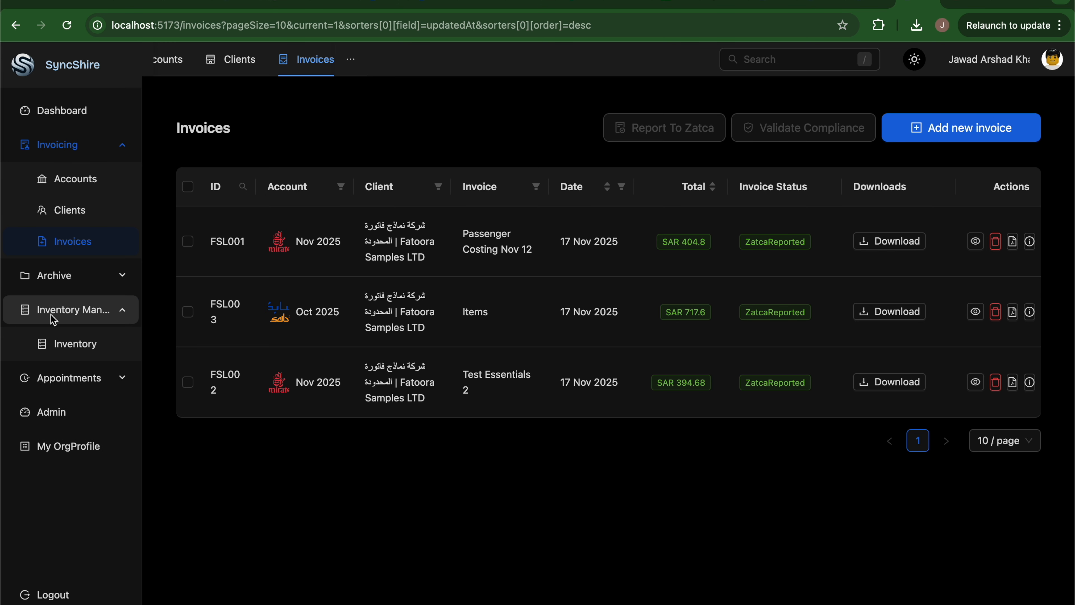
click(62, 349)
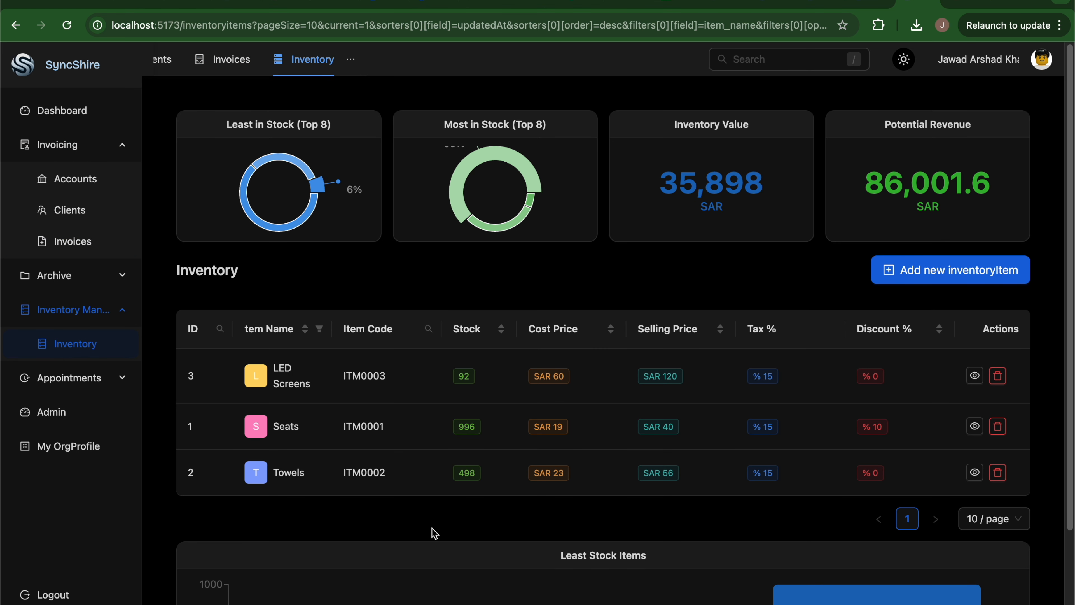
scroll(432, 532, down, 4)
scroll(433, 533, up, 4)
click(904, 60)
scroll(445, 420, down, 4)
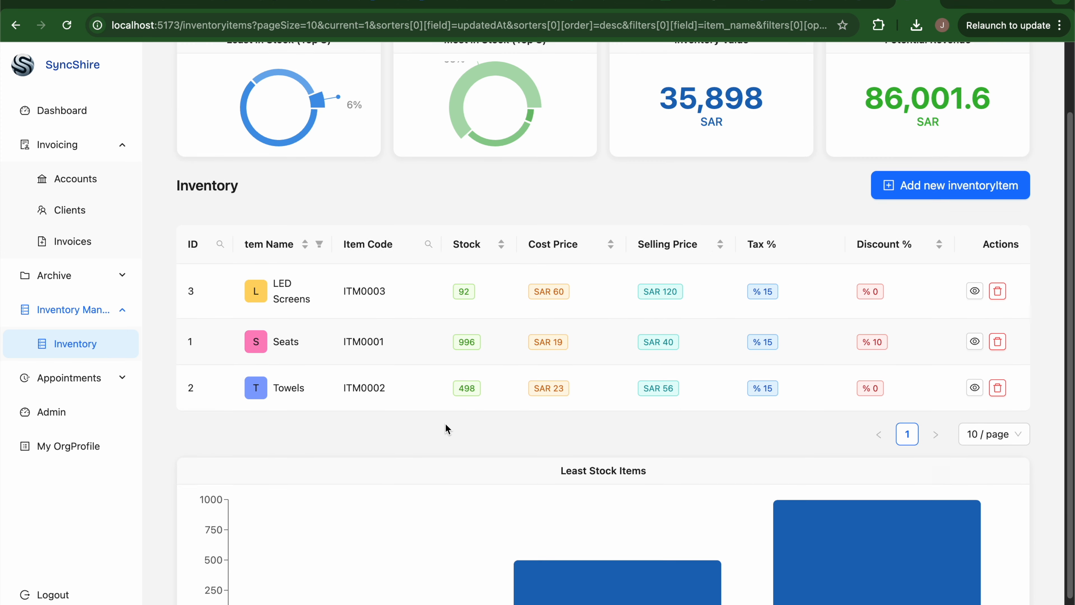
scroll(445, 423, up, 4)
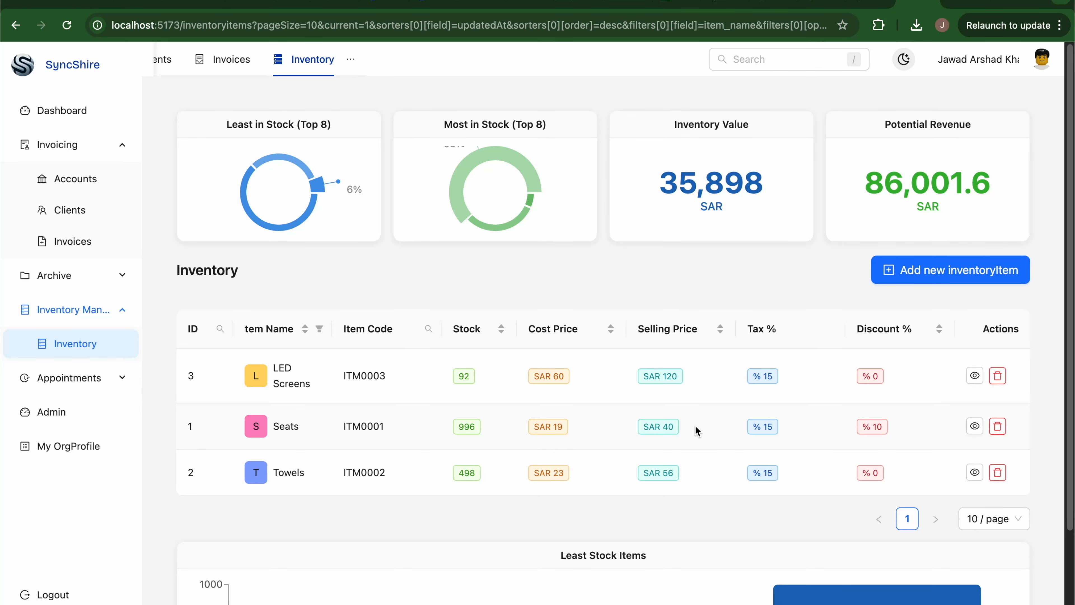
scroll(744, 310, down, 1)
scroll(744, 312, down, 3)
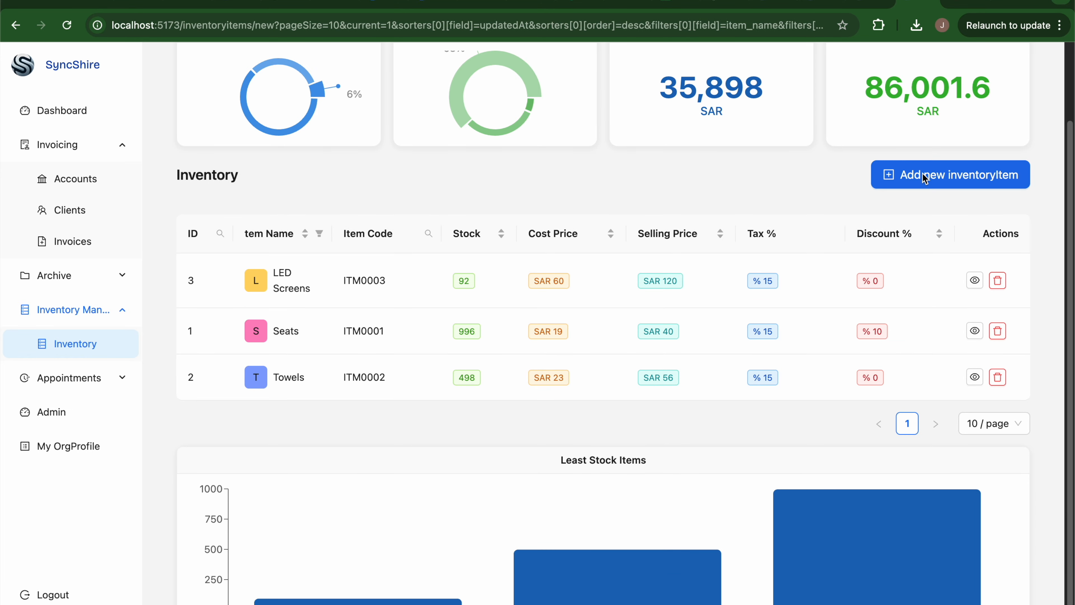
click(925, 178)
click(876, 142)
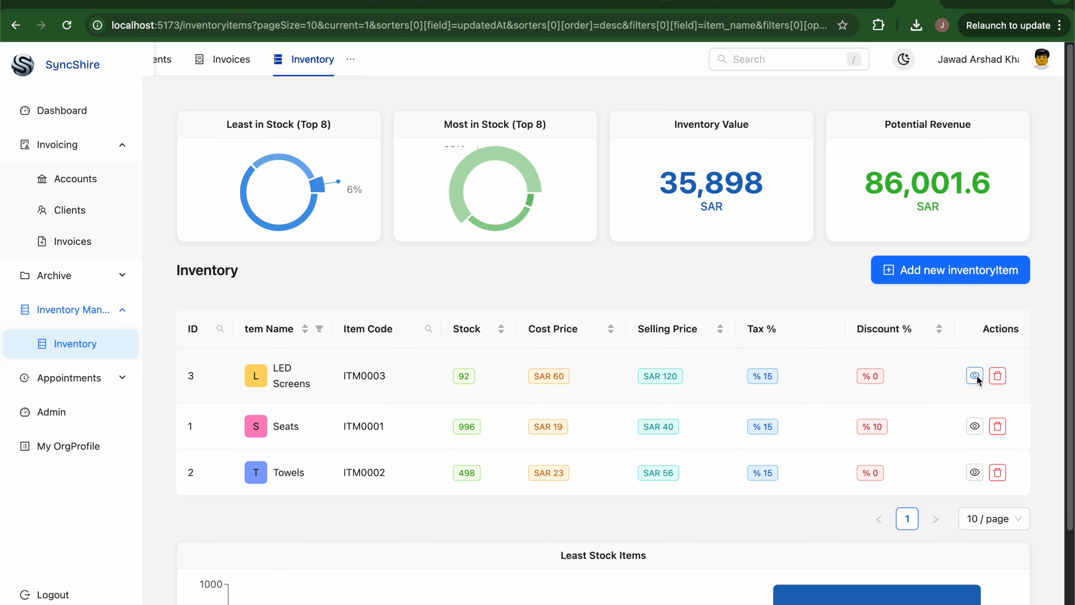
click(976, 375)
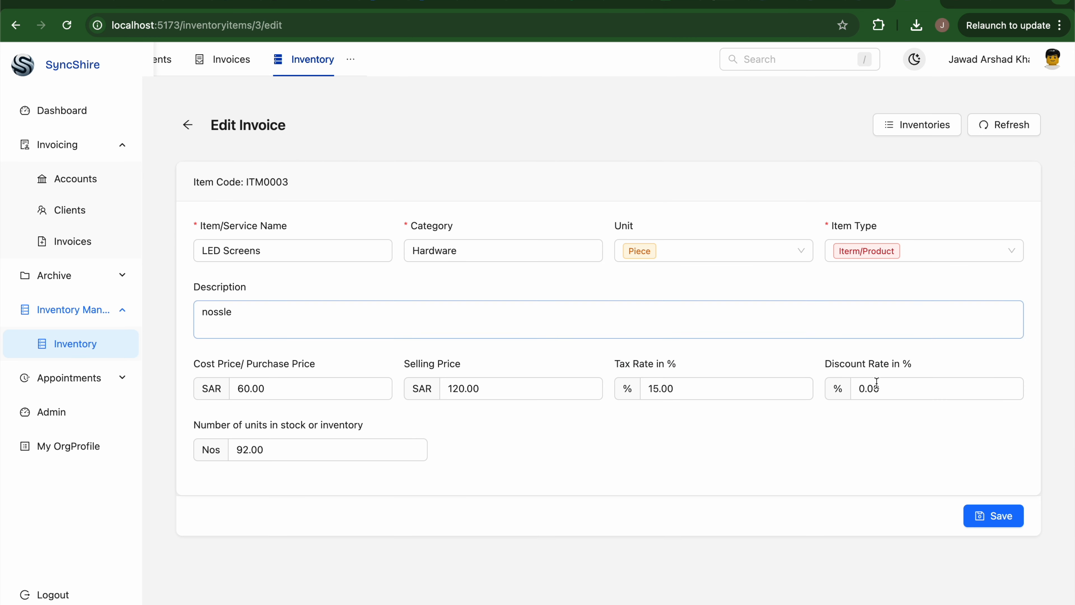
click(187, 127)
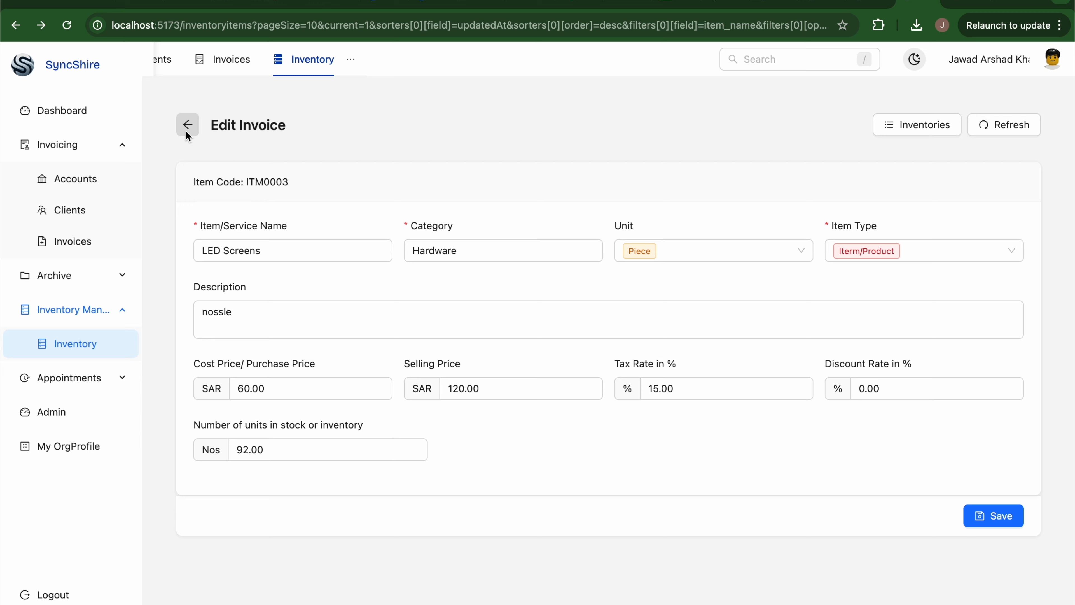
click(904, 61)
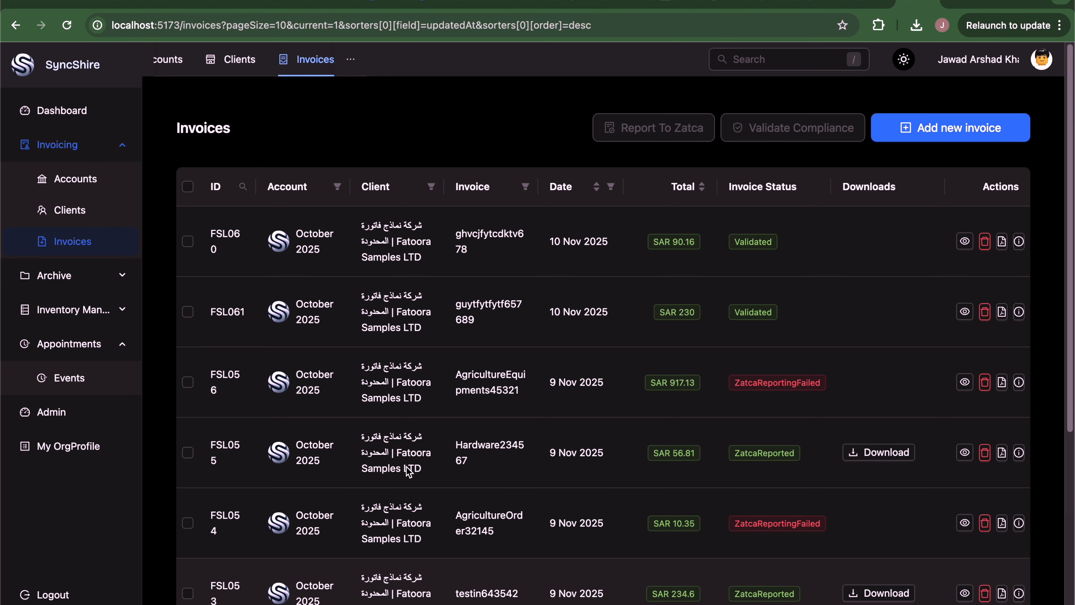
click(95, 111)
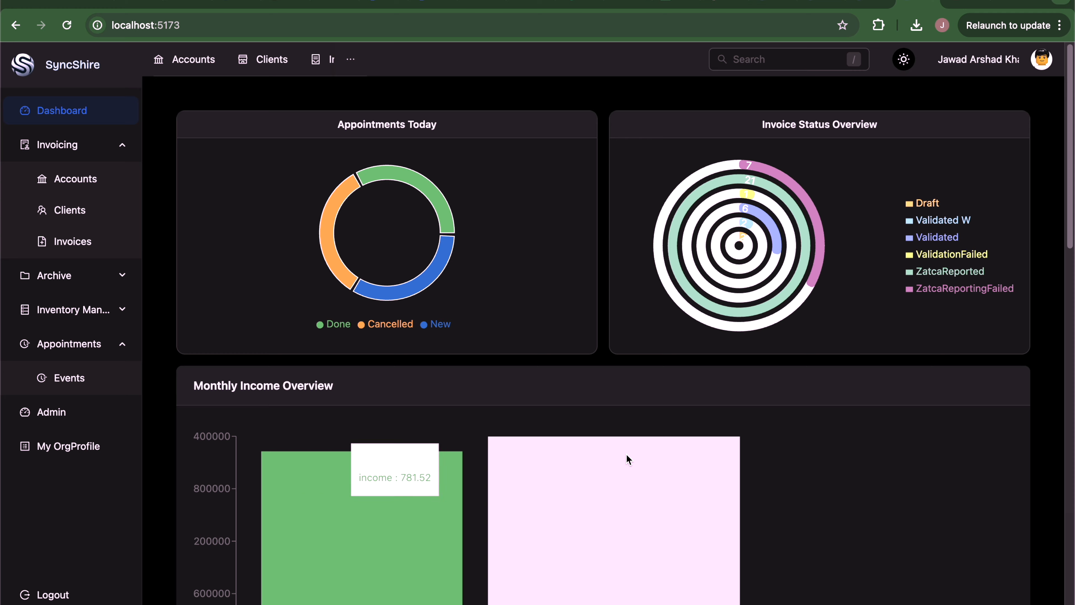
mouse_move(569, 449)
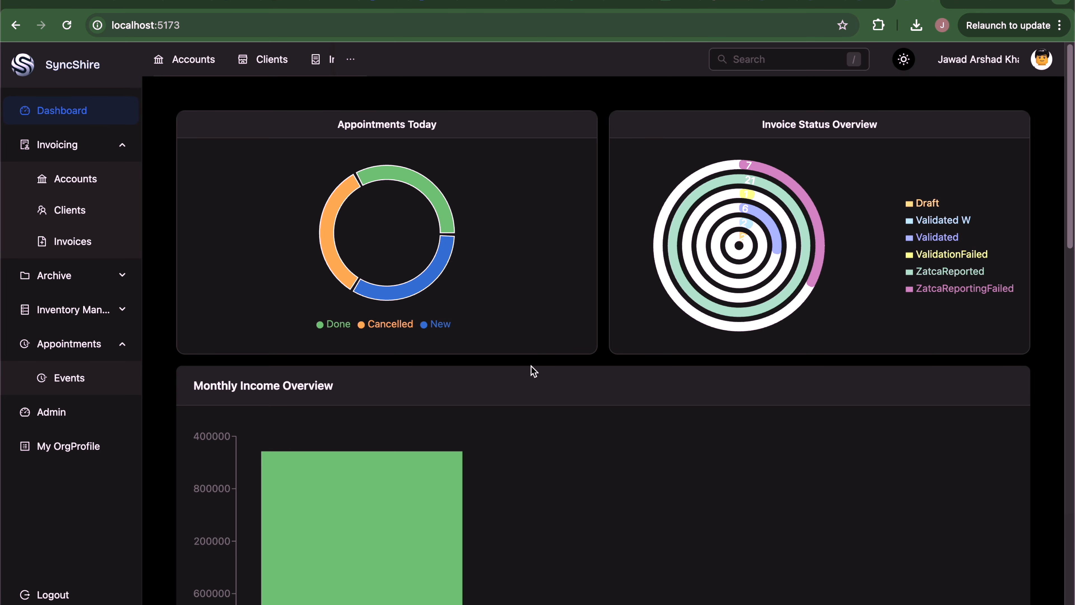
scroll(531, 366, down, 3)
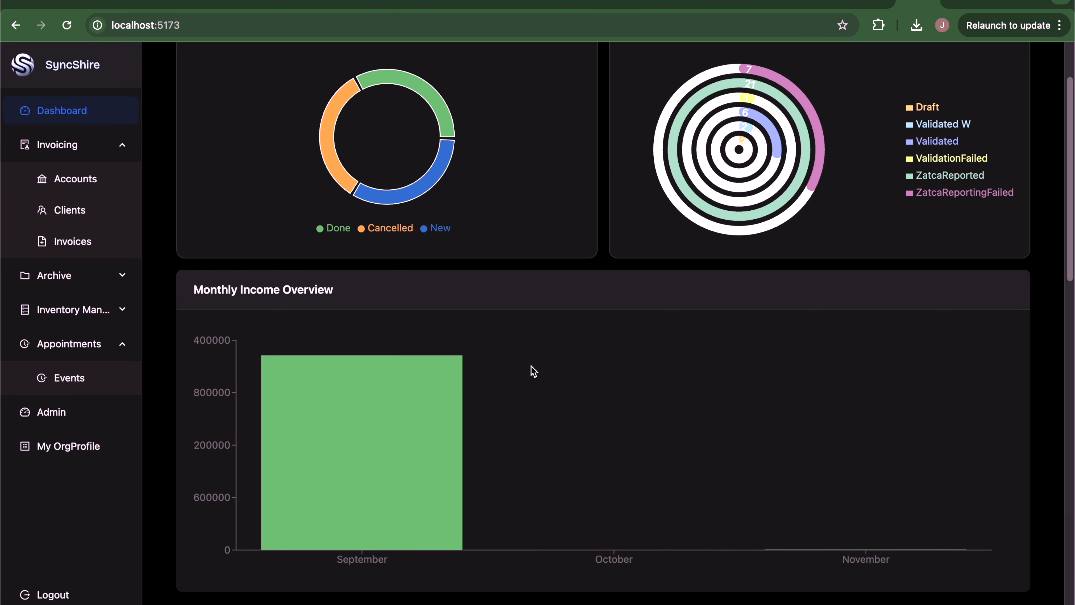
scroll(552, 257, down, 10)
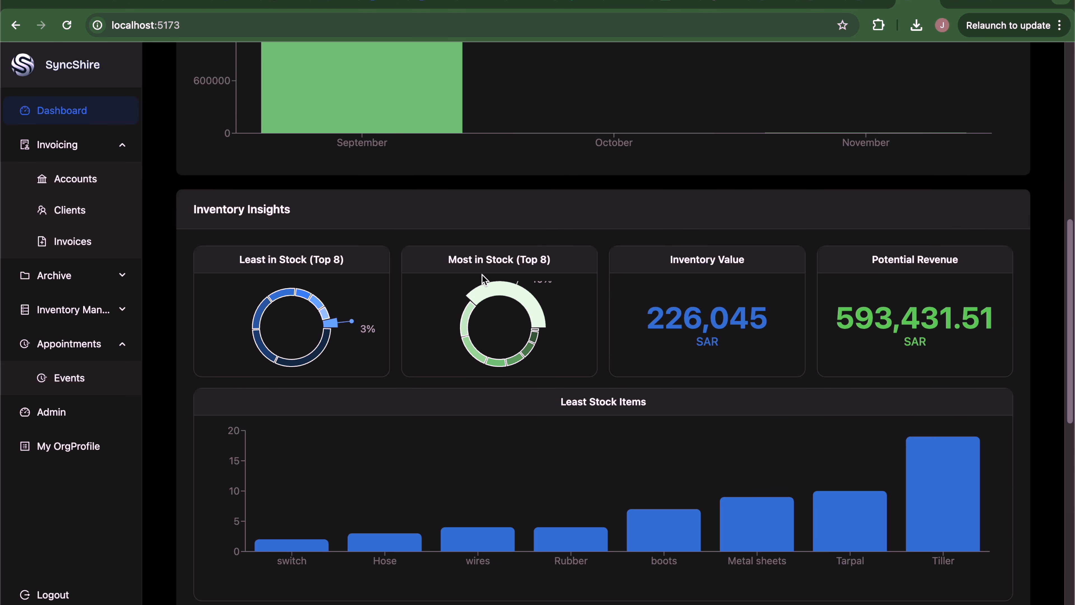
scroll(524, 102, up, 10)
mouse_move(386, 177)
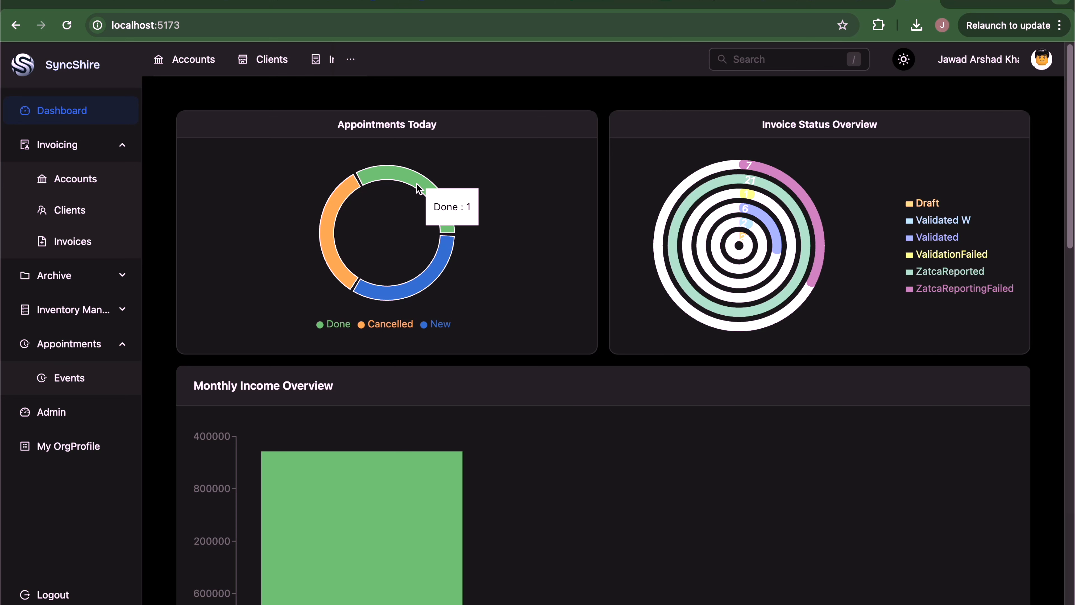
click(418, 187)
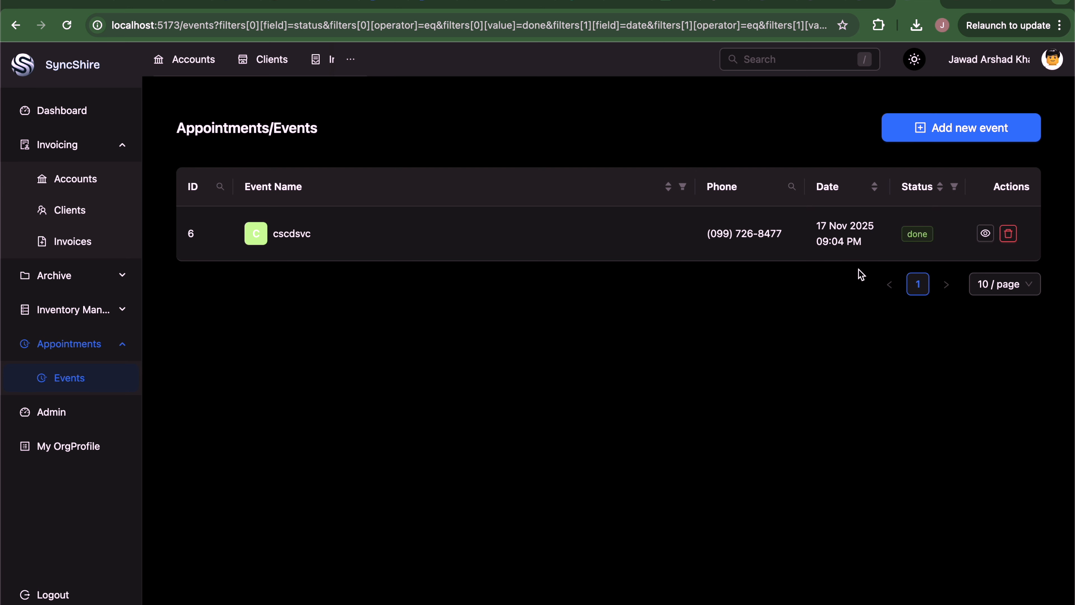
click(89, 118)
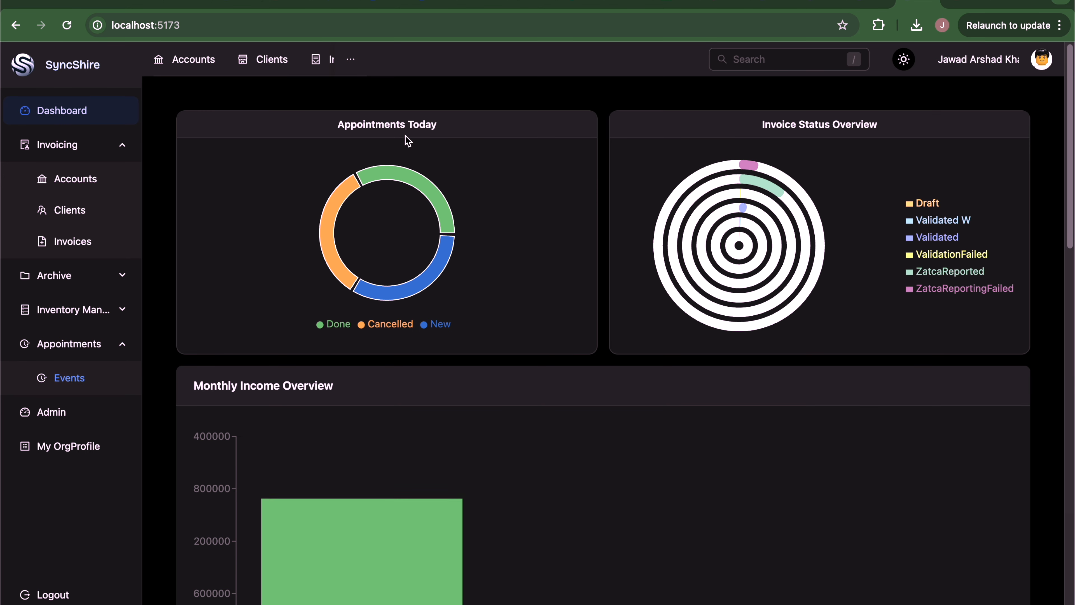
click(415, 285)
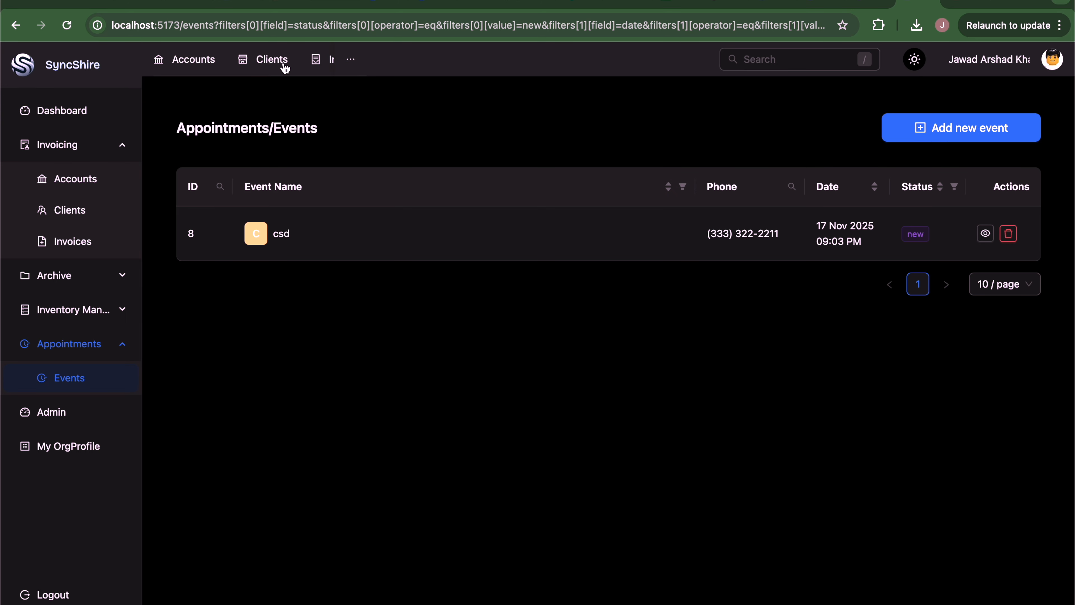
click(79, 109)
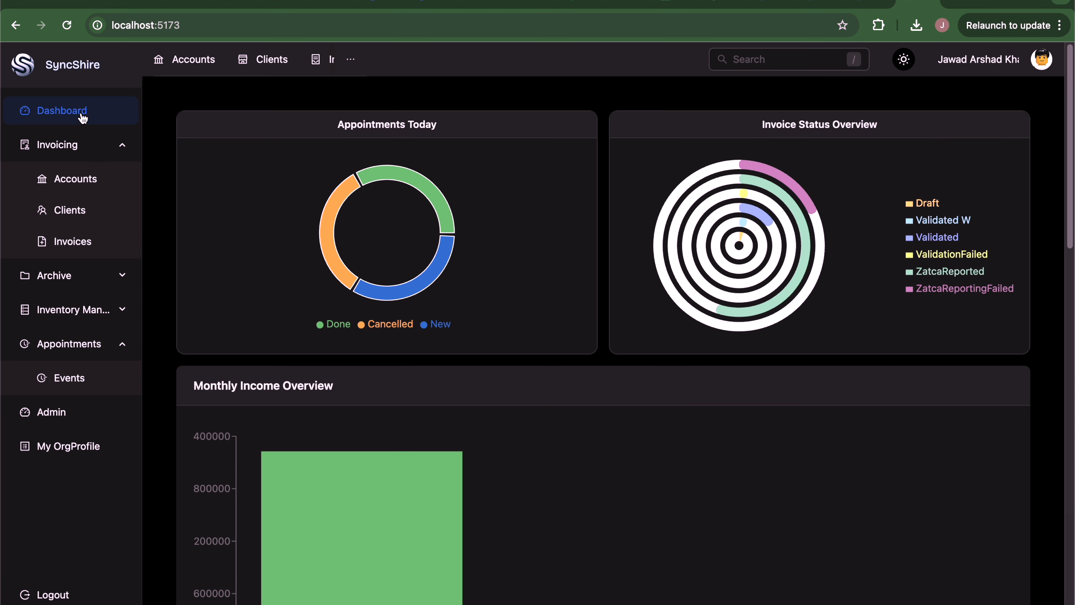
scroll(559, 365, down, 10)
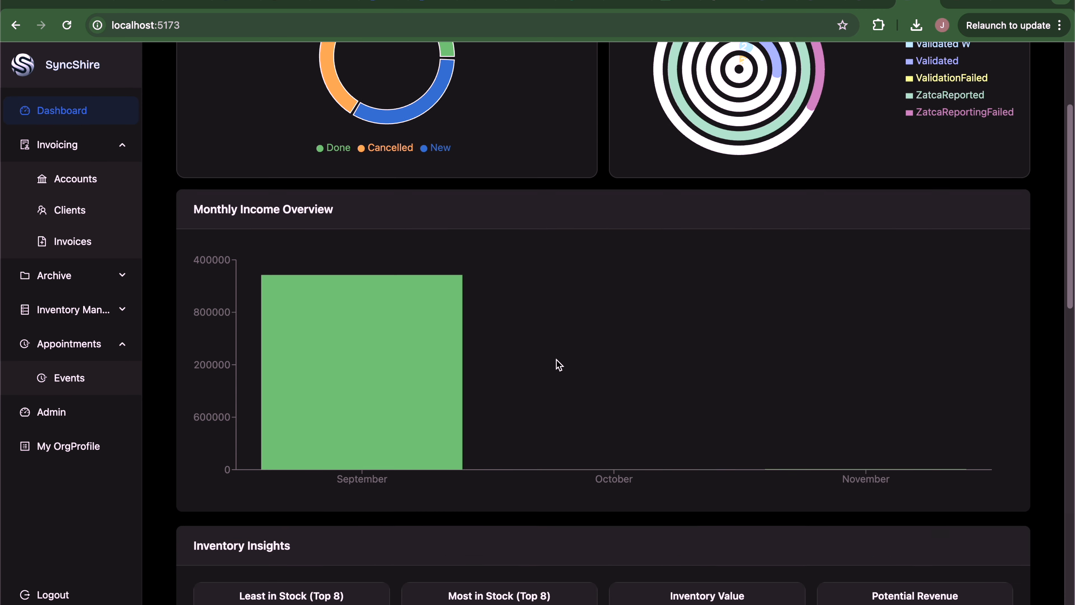
scroll(559, 365, down, 12)
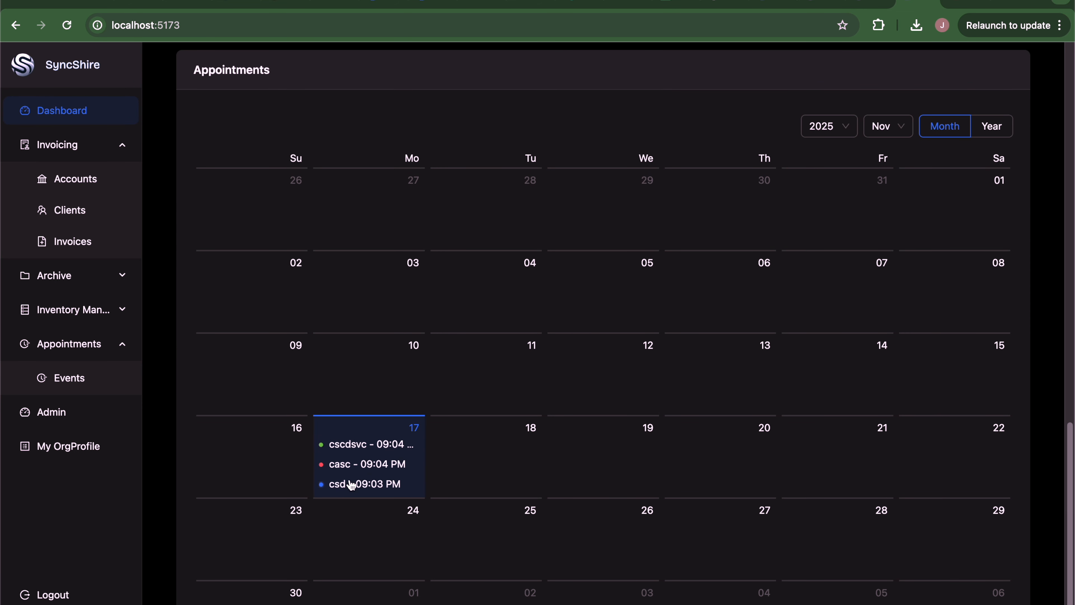
scroll(449, 396, up, 20)
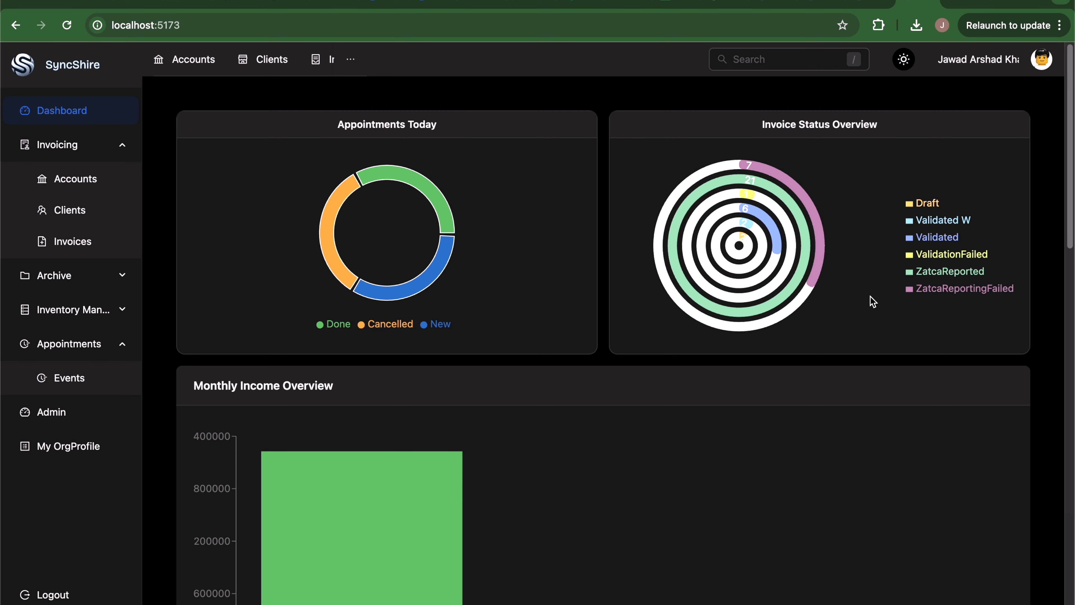
click(757, 167)
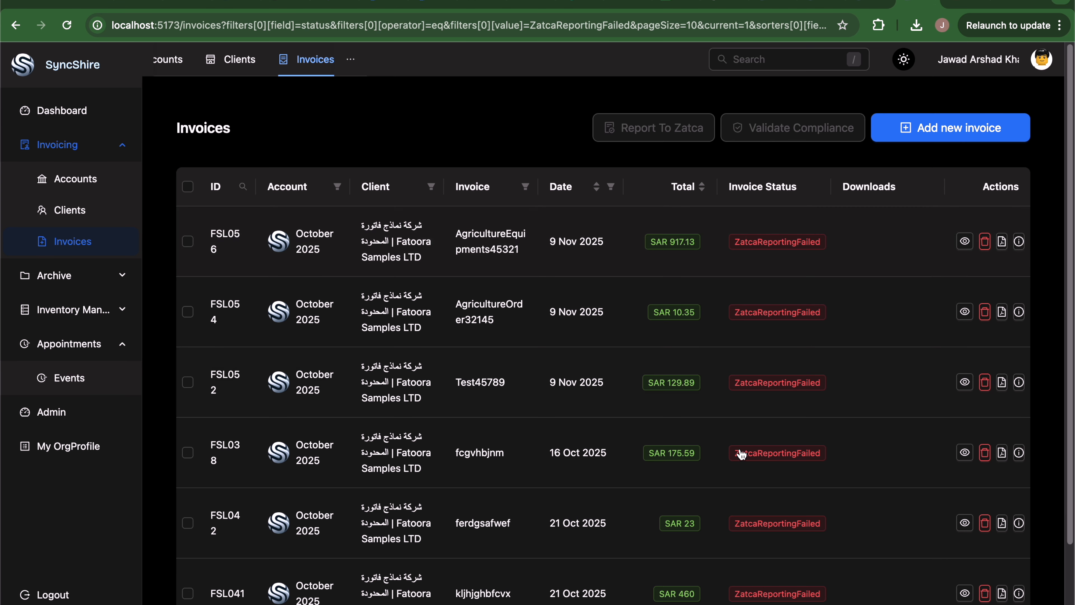
click(1019, 244)
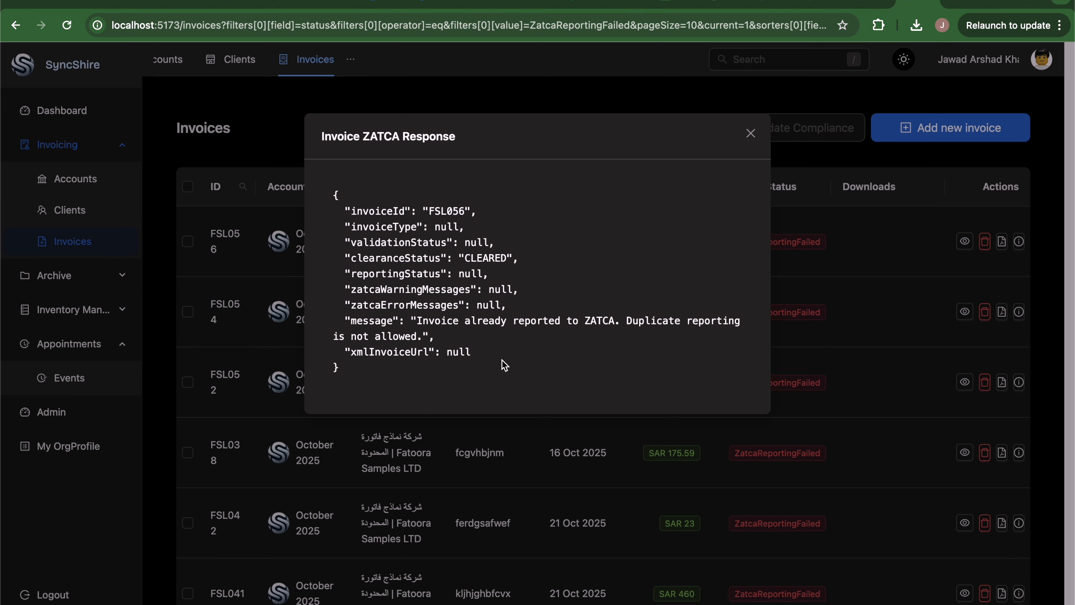
click(751, 133)
click(62, 111)
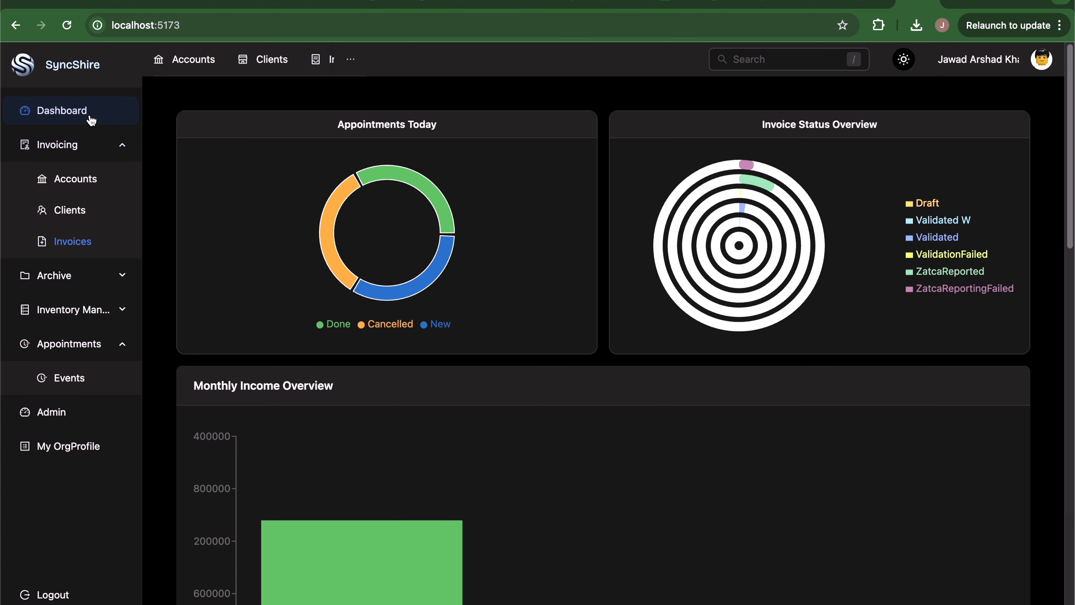
scroll(754, 455, down, 5)
mouse_move(618, 337)
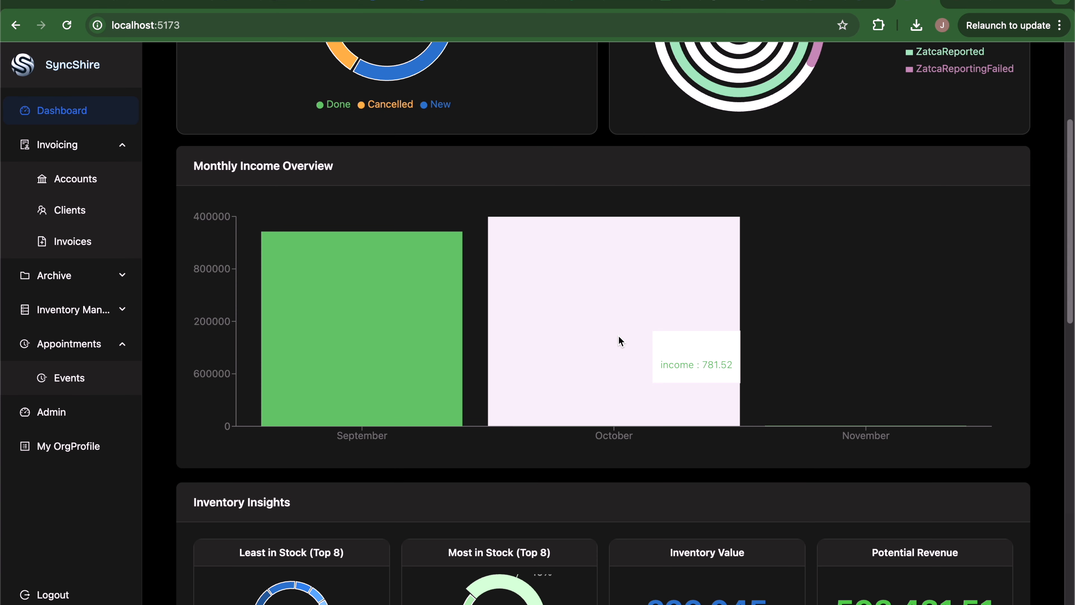
scroll(618, 336, down, 4)
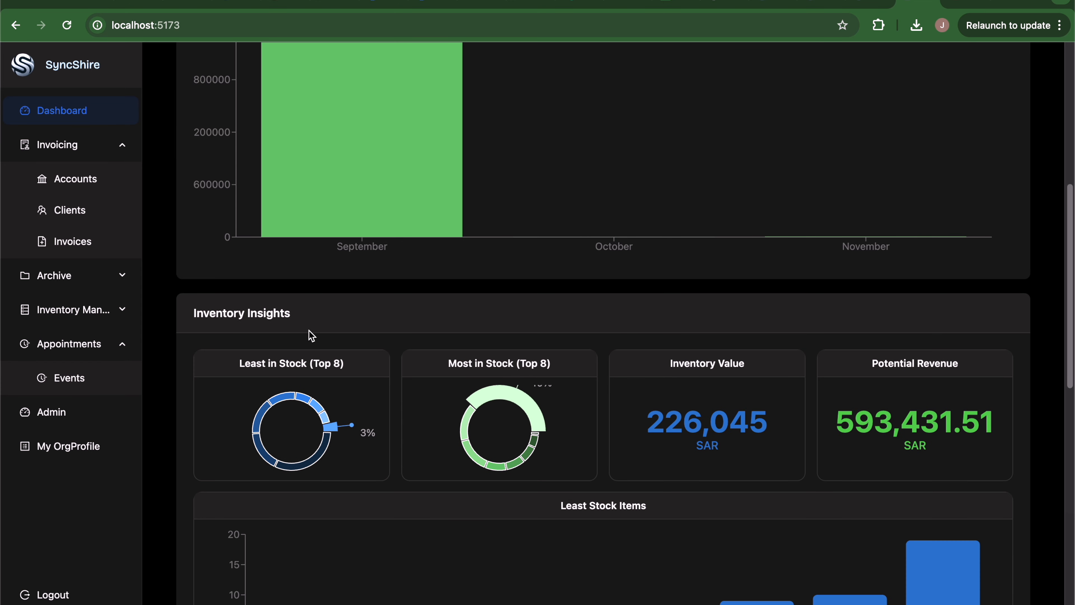
scroll(298, 330, down, 2)
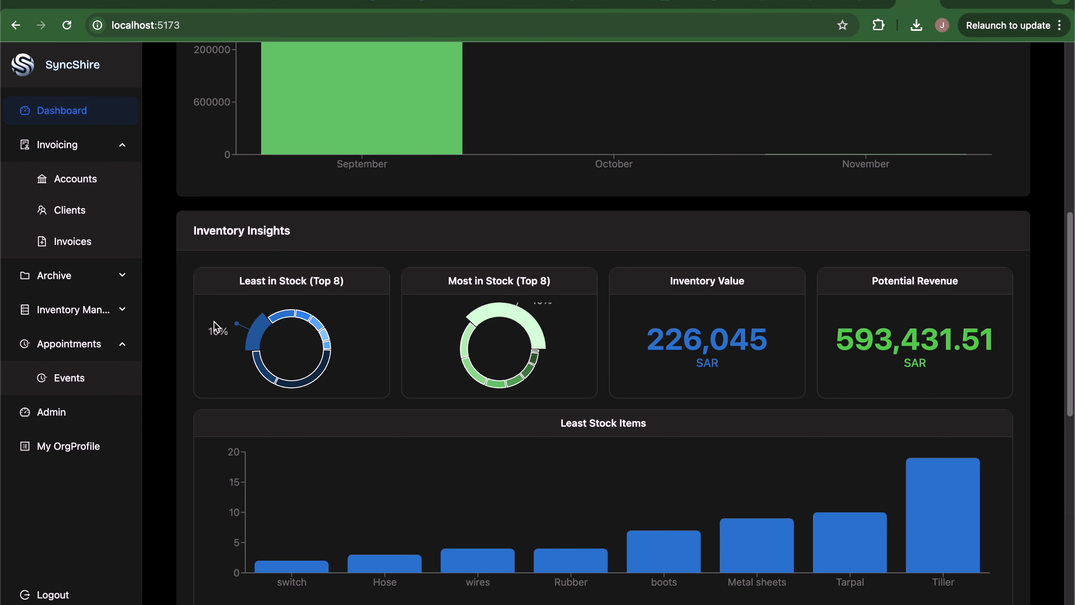
scroll(216, 327, down, 2)
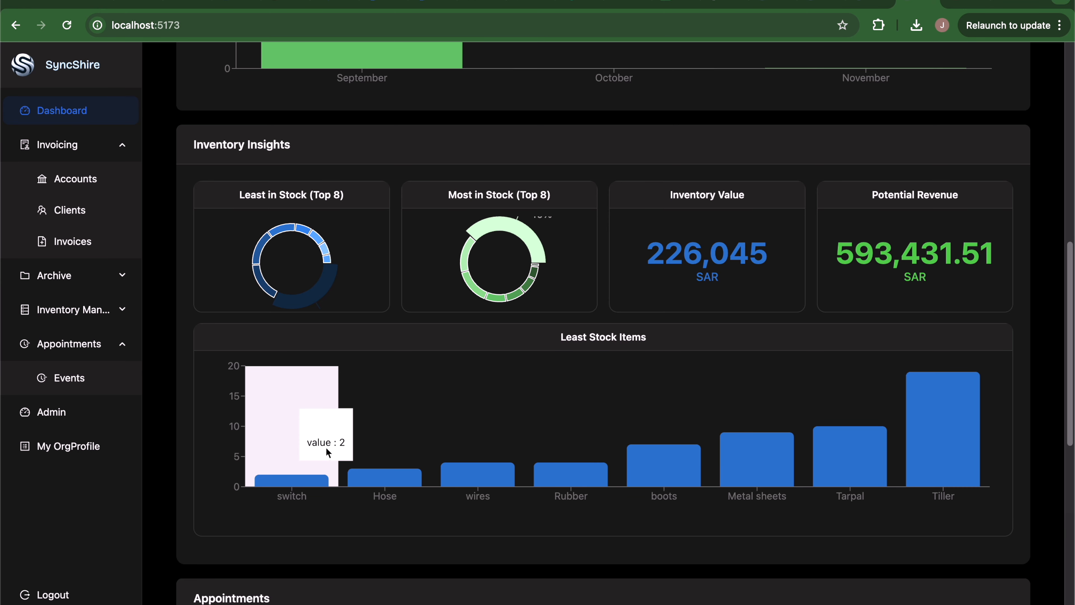
mouse_move(401, 483)
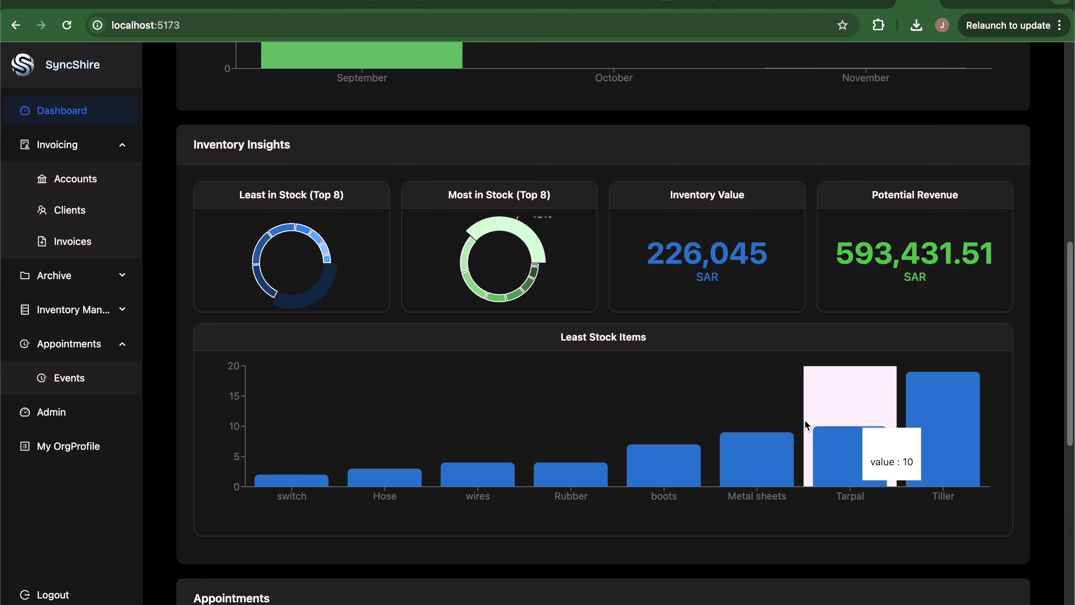
mouse_move(761, 430)
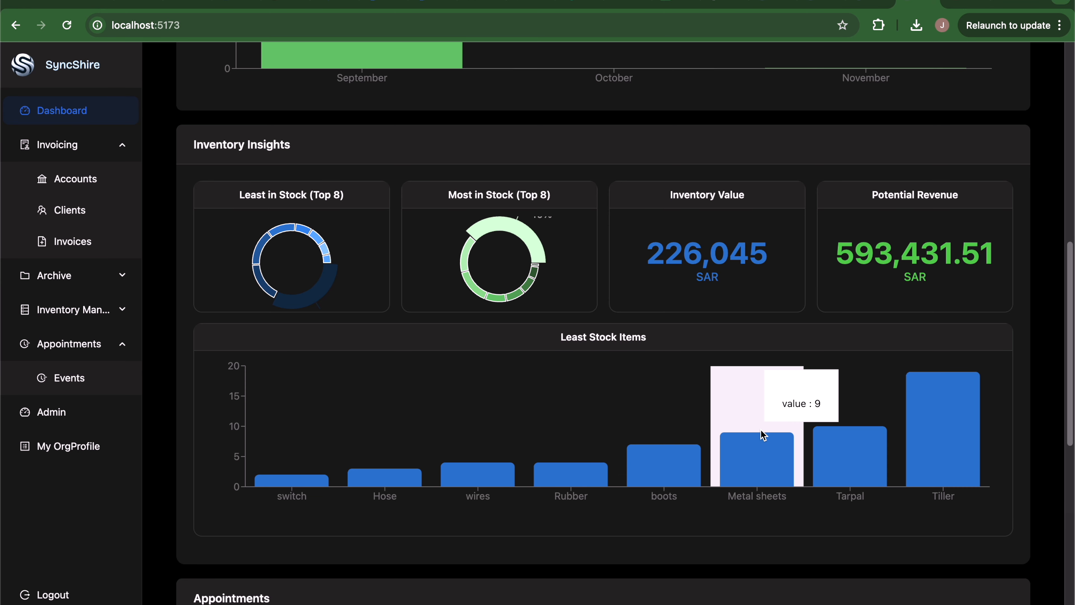
scroll(761, 429, down, 3)
scroll(763, 435, up, 10)
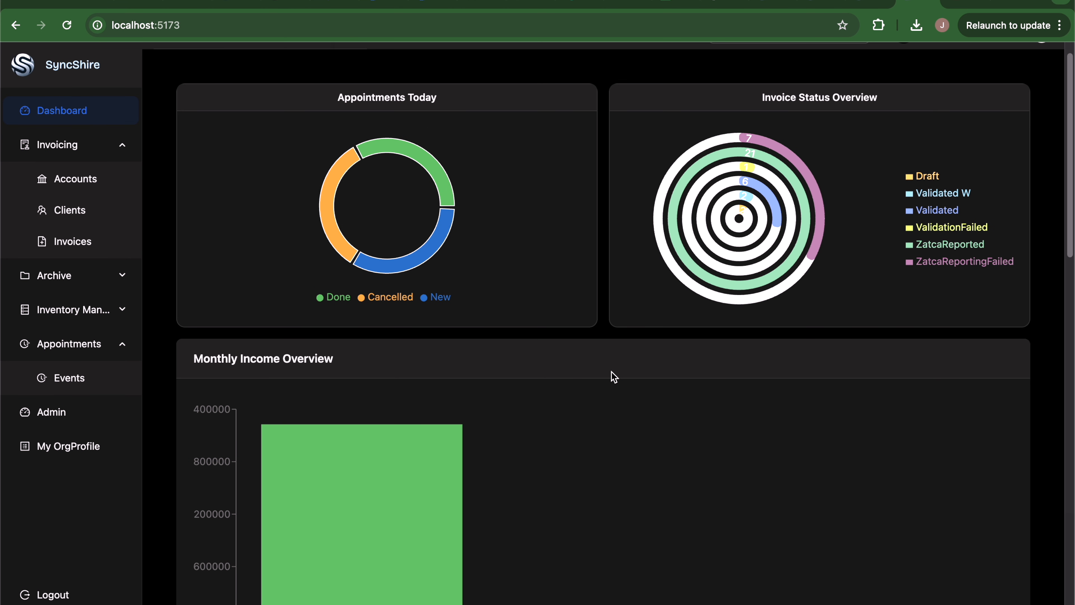
scroll(614, 376, up, 1)
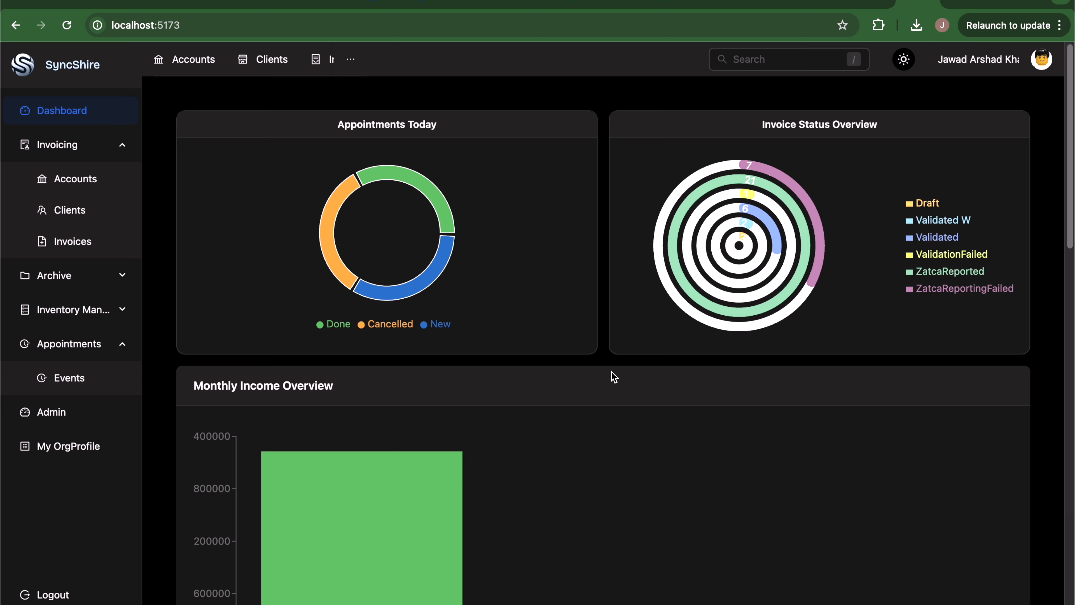